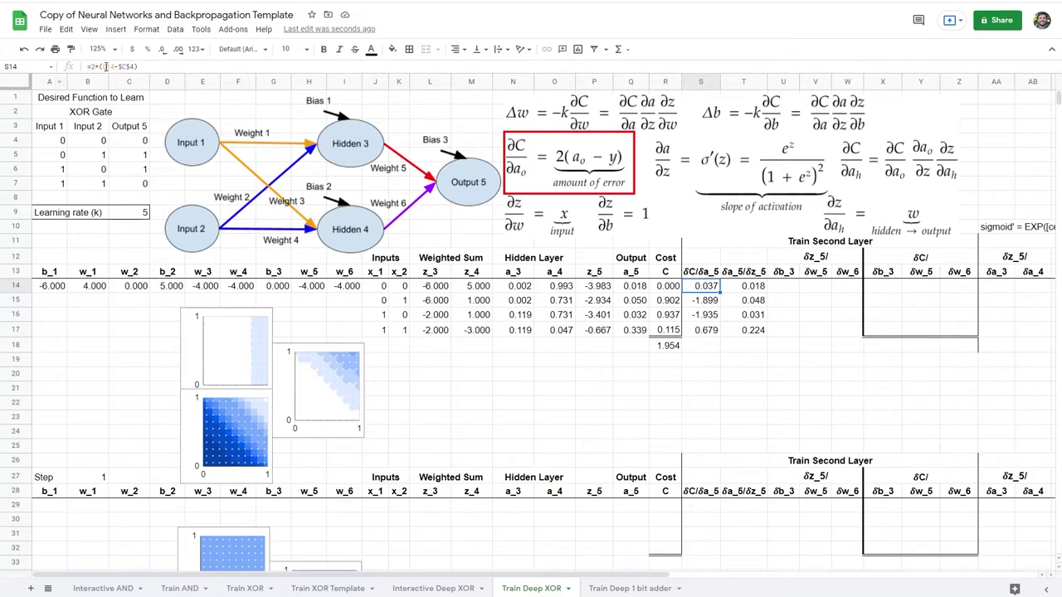
- Examine the formula and its cell references in S14, the first δC/δa_5 entry
left_click(106, 67)
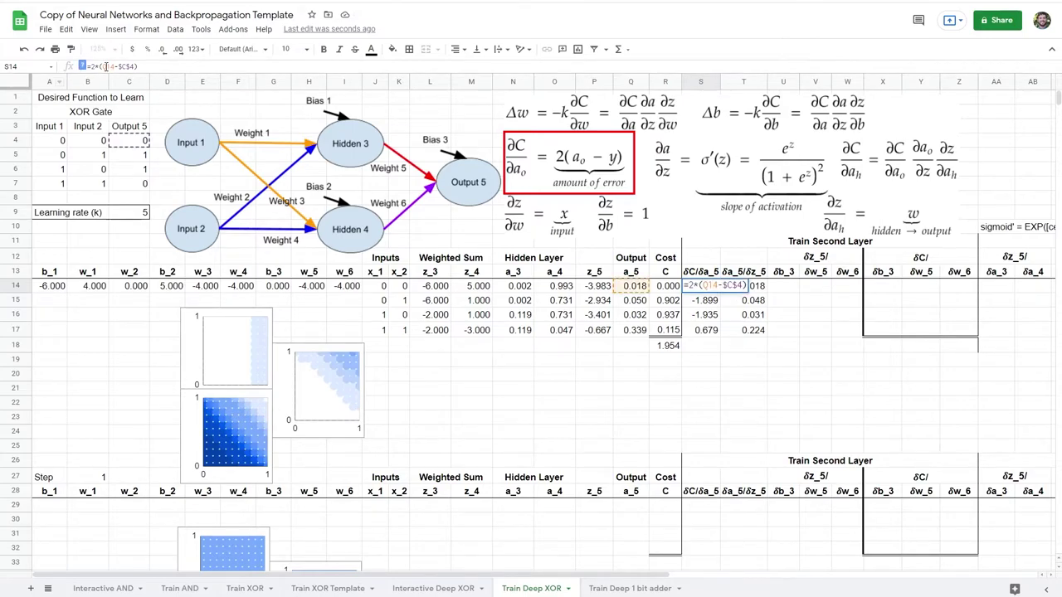
left_click(126, 66)
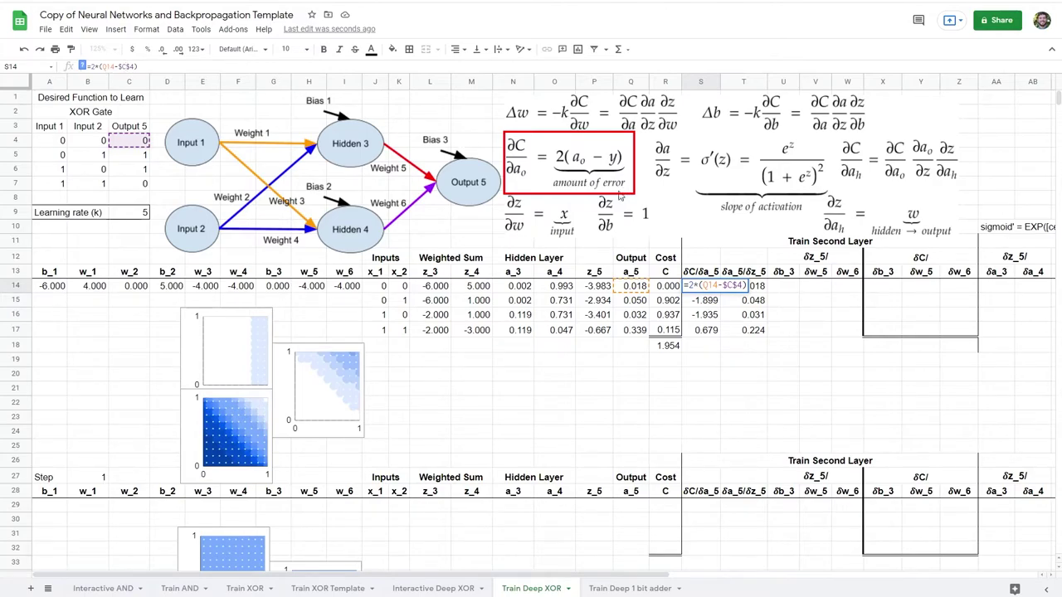
left_click(743, 347)
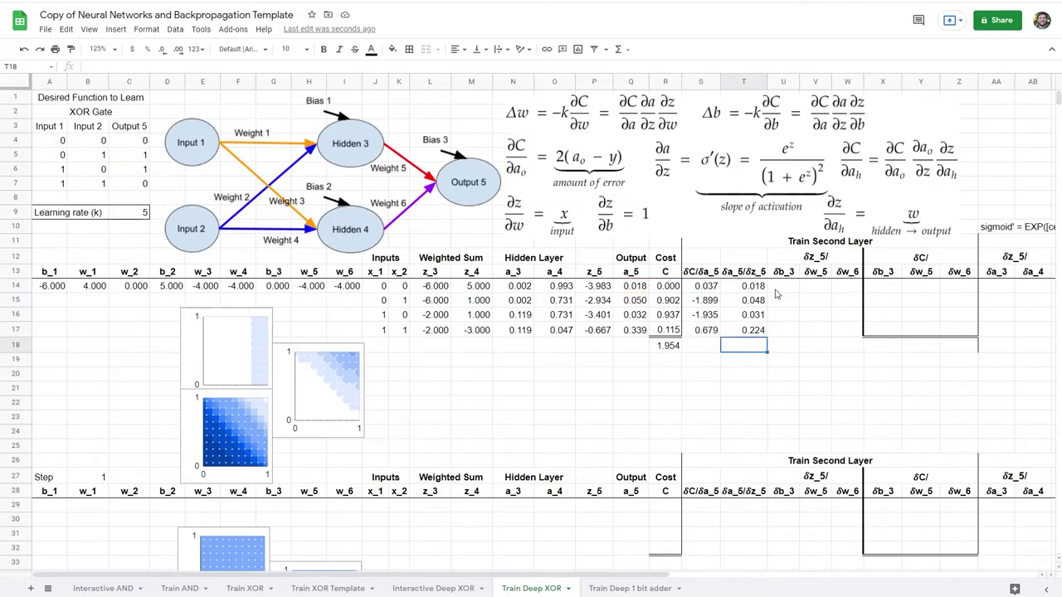
- Enter 1 in each δz_5/δb_3 cell from U14 through U17
left_click(780, 287)
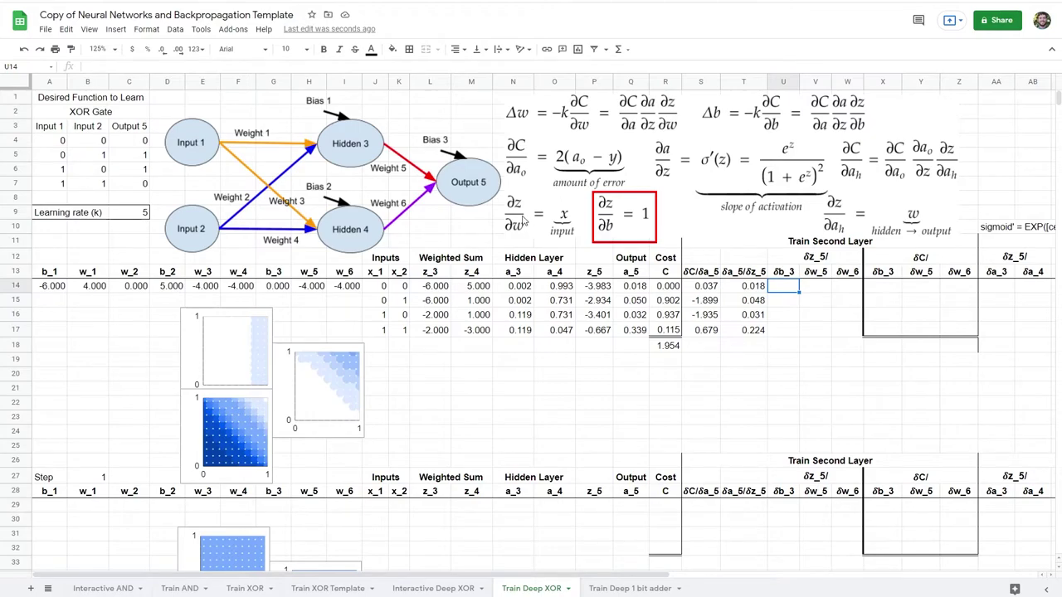
type("1")
key("Return")
type("1")
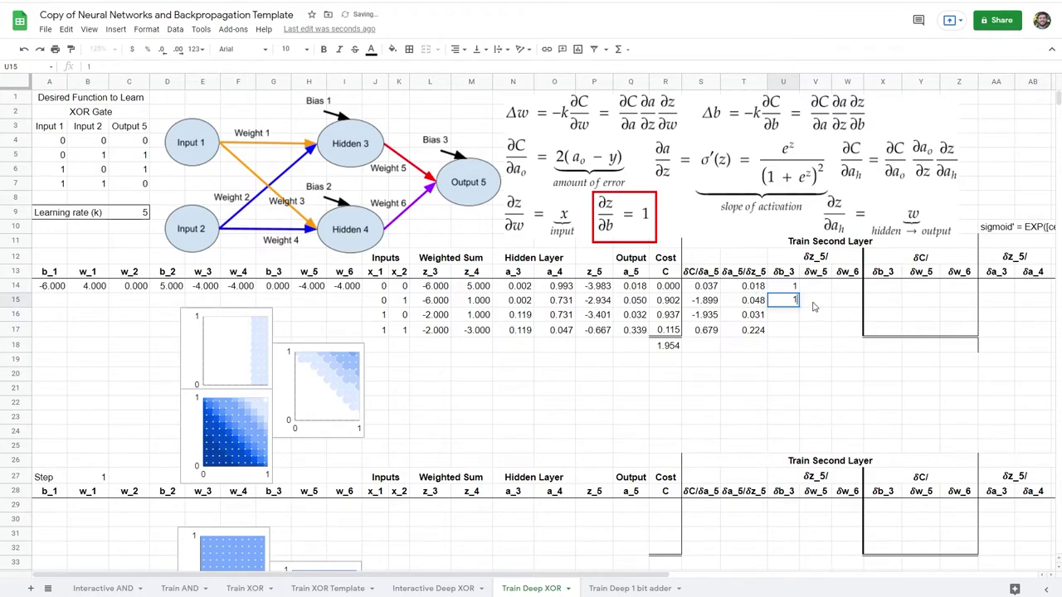
key("Return")
type("1")
key("Return")
type("1")
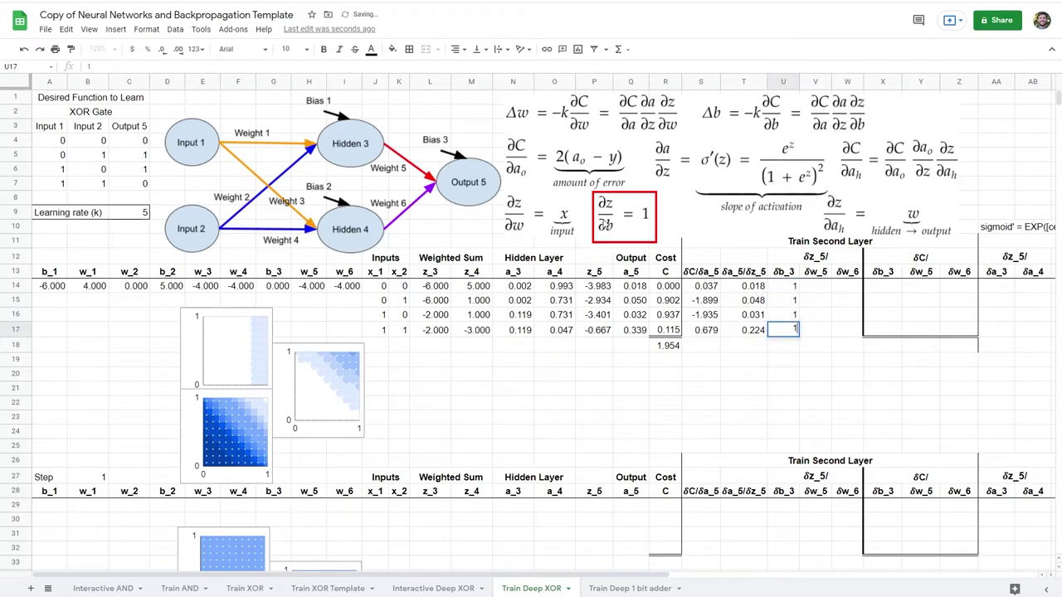
key("Return")
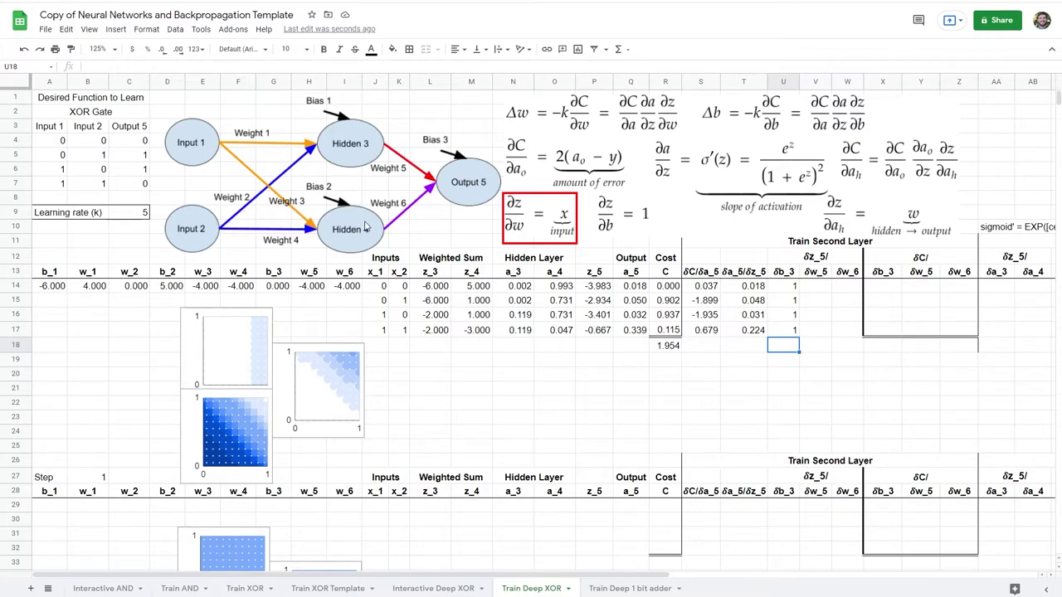
- Set V14 to =N14 and W14 to =O14, and fill both formulas down through row 17
left_click(819, 290)
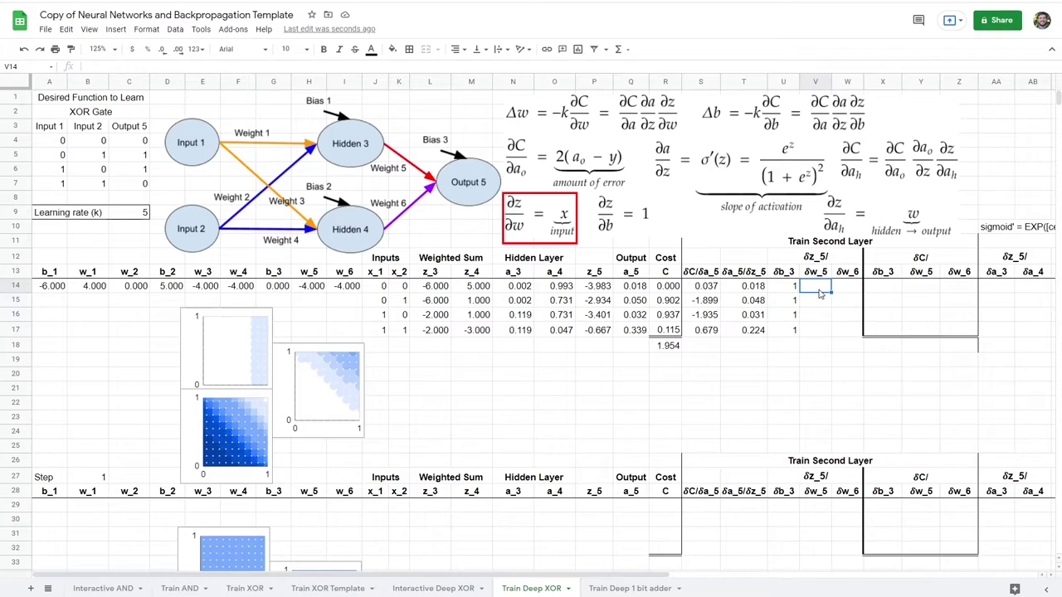
type("=")
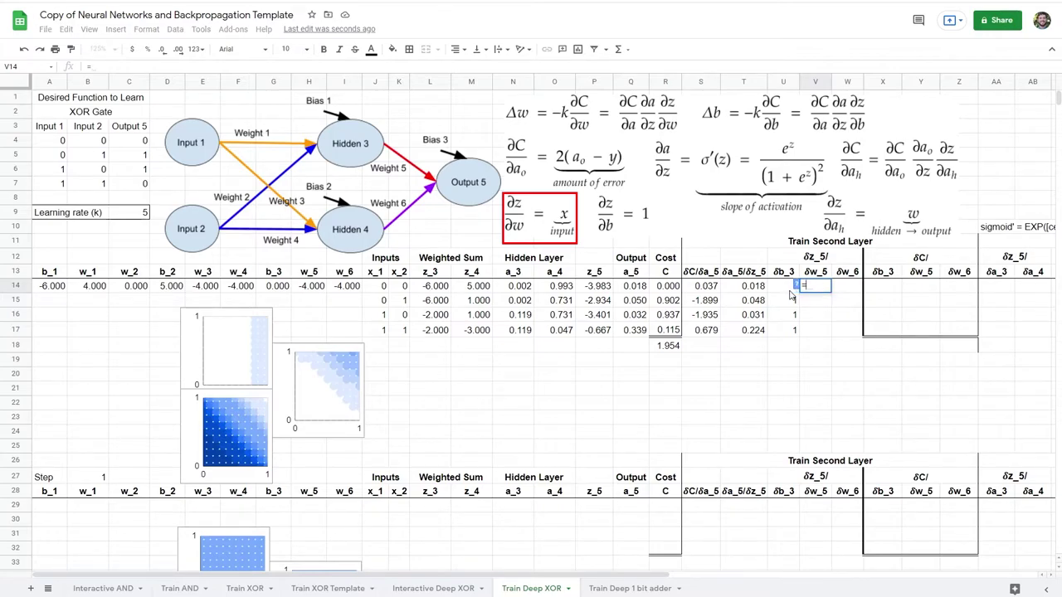
left_click(510, 288)
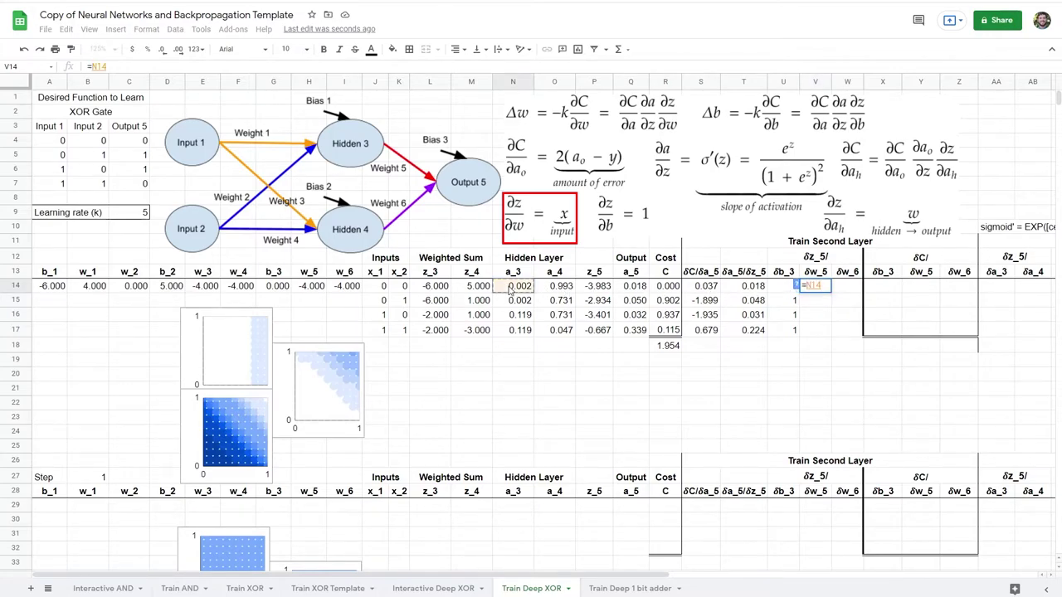
key("Tab")
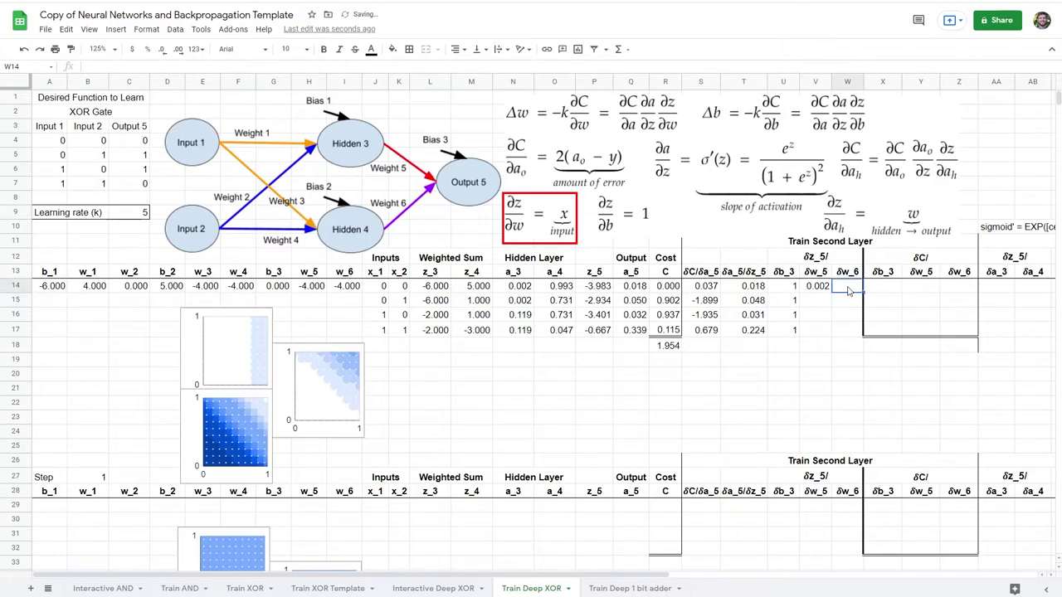
type("=")
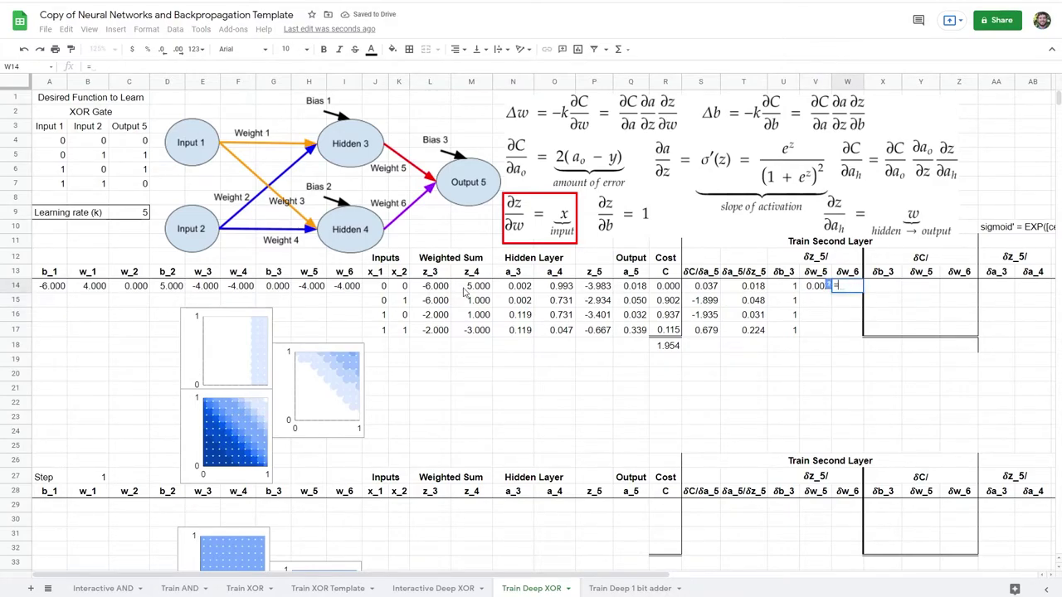
left_click(561, 287)
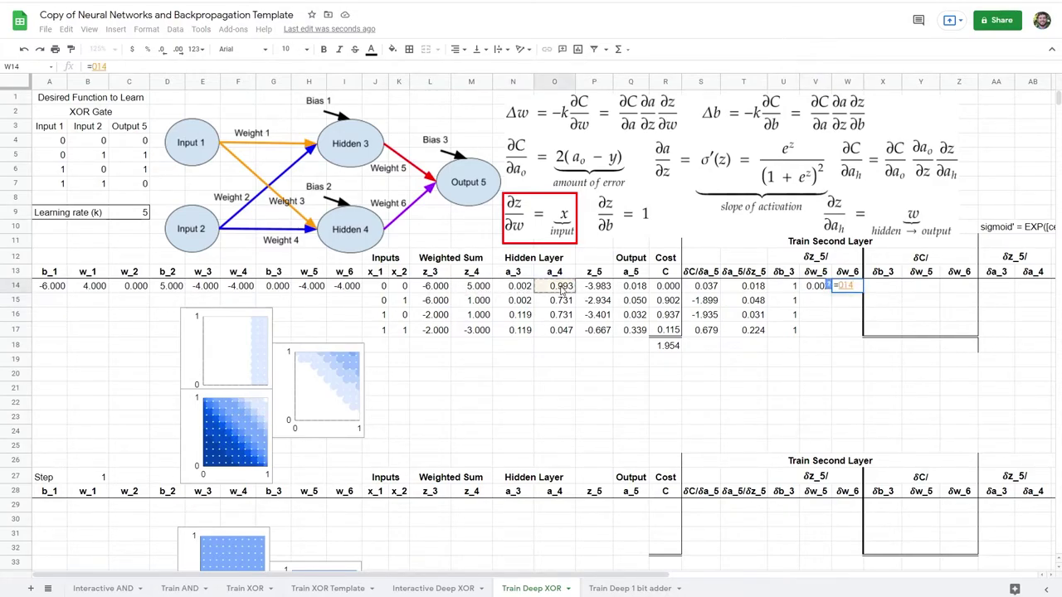
key("Return")
left_click(827, 292)
left_click_drag(848, 290, 861, 335)
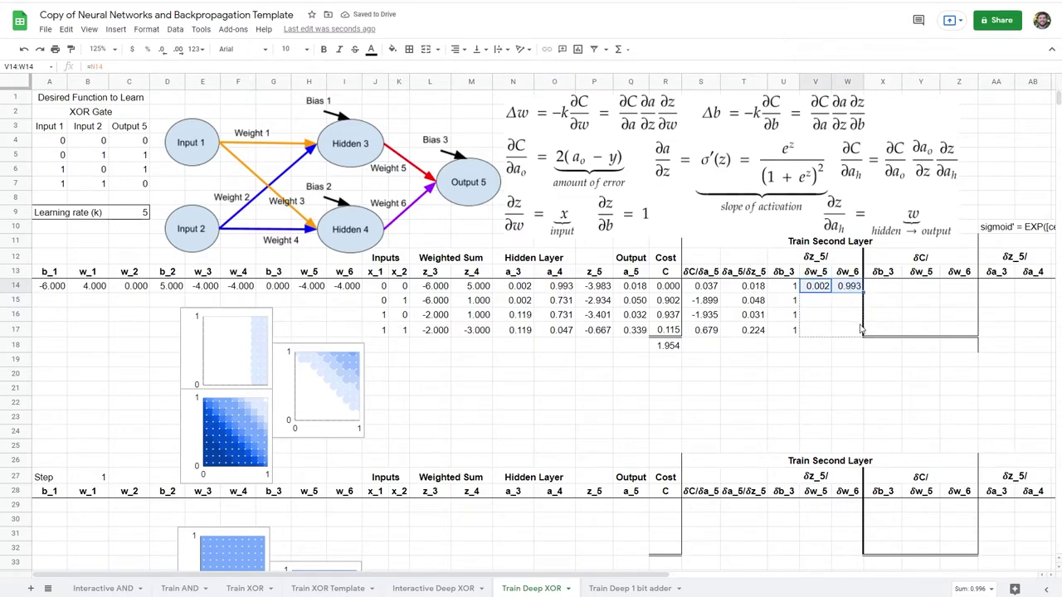
- Copy the δC gradient block O13:Q17 from the Train XOR sheet into Train Deep XOR starting at X14
scroll(861, 335, "right", 5)
left_click(701, 289)
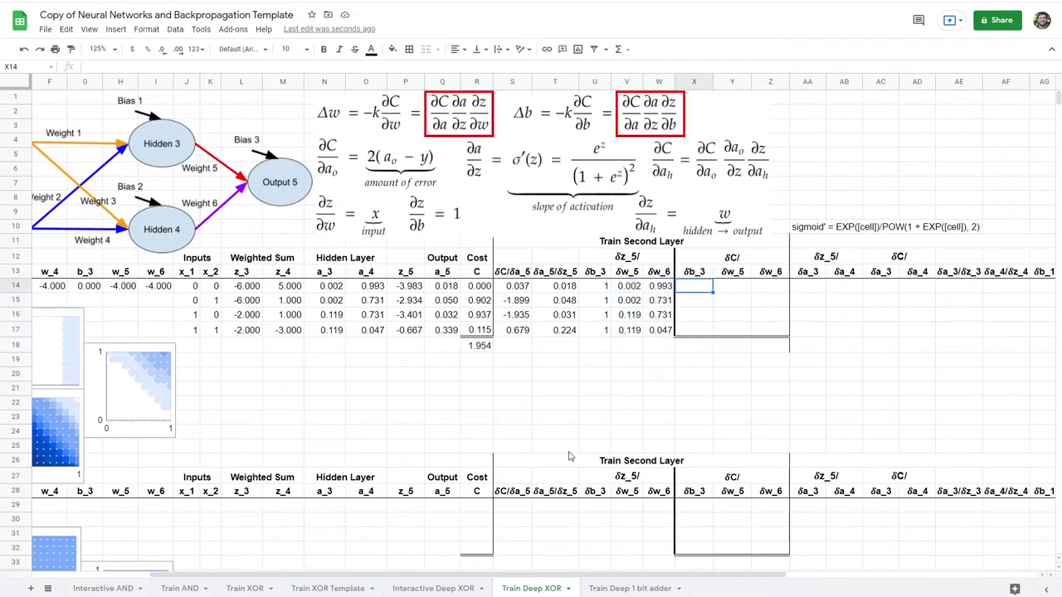
left_click(226, 589)
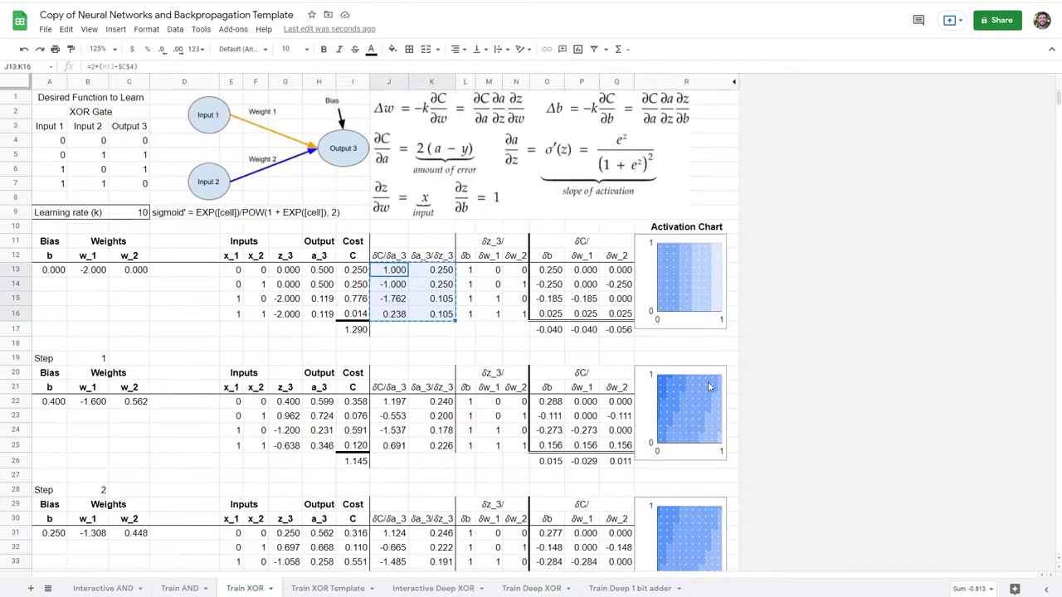
left_click_drag(558, 274, 623, 332)
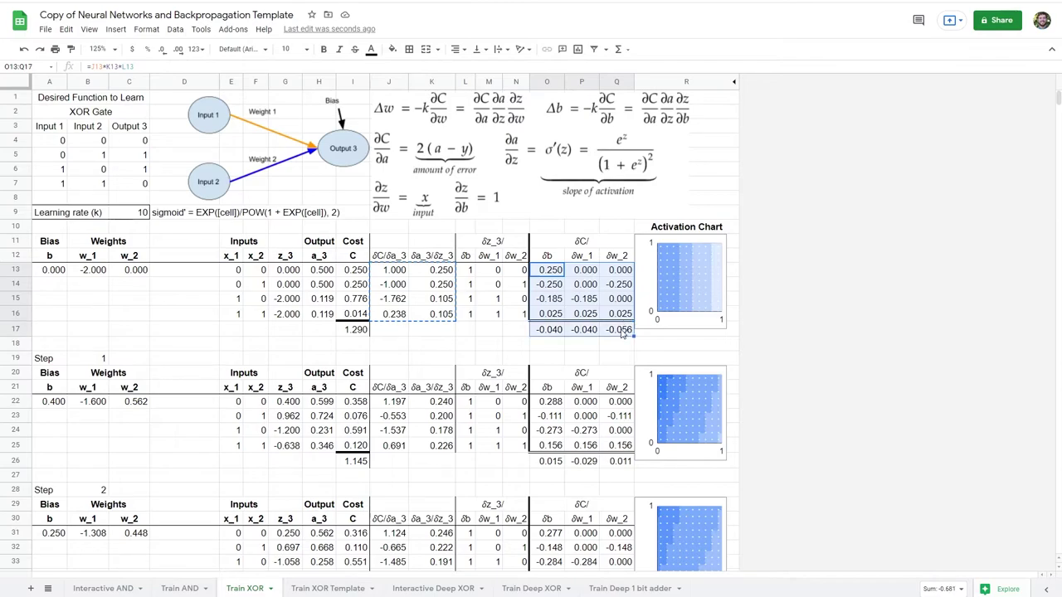
key("ctrl+c")
left_click(514, 588)
key("ctrl+v")
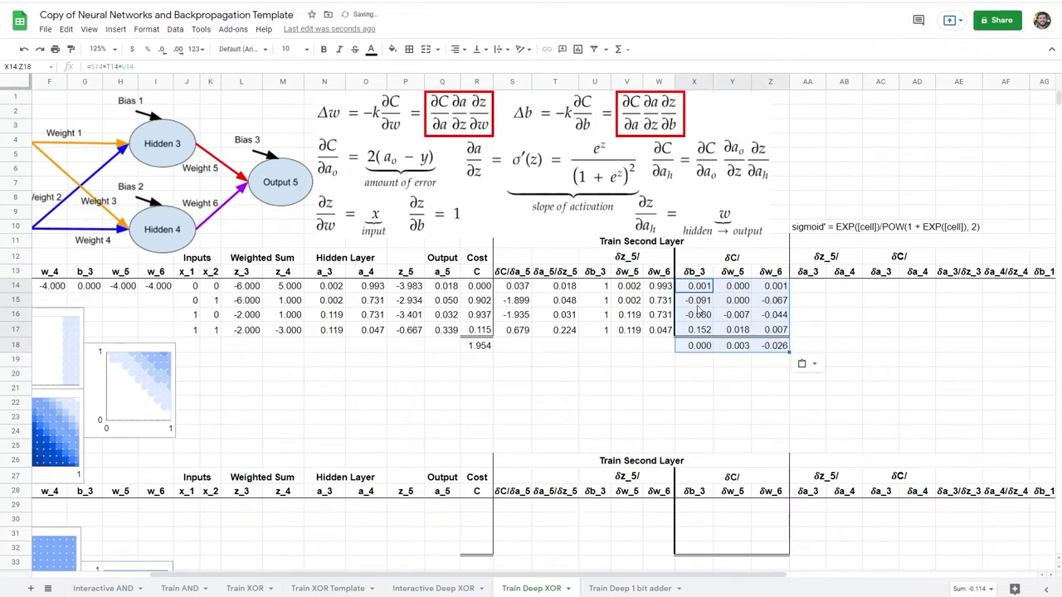
- Check the product formula in X14 and the averaging formulas in X18:Z18
left_click(696, 287)
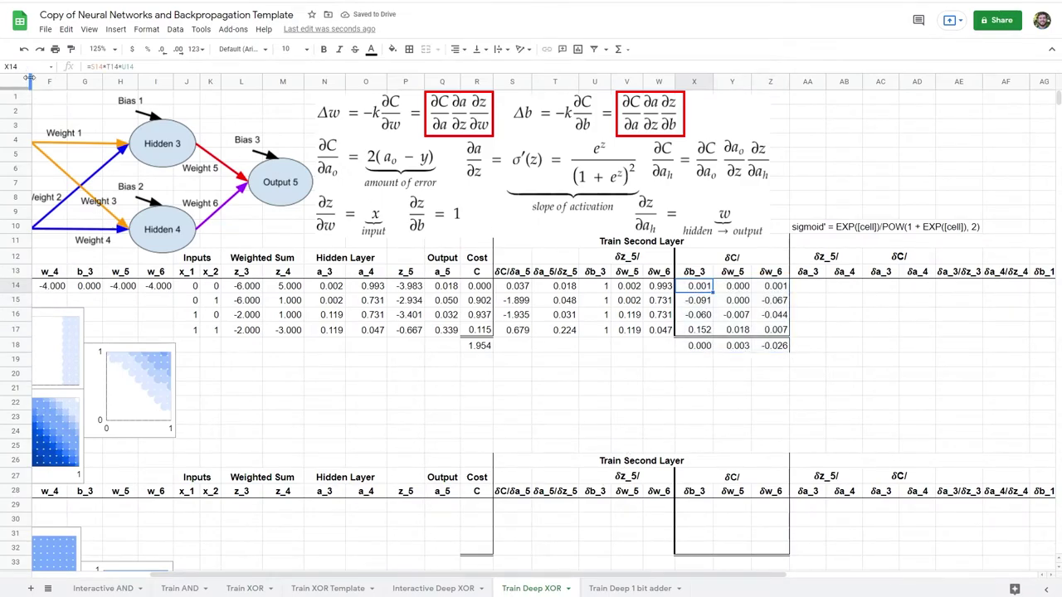
left_click(96, 66)
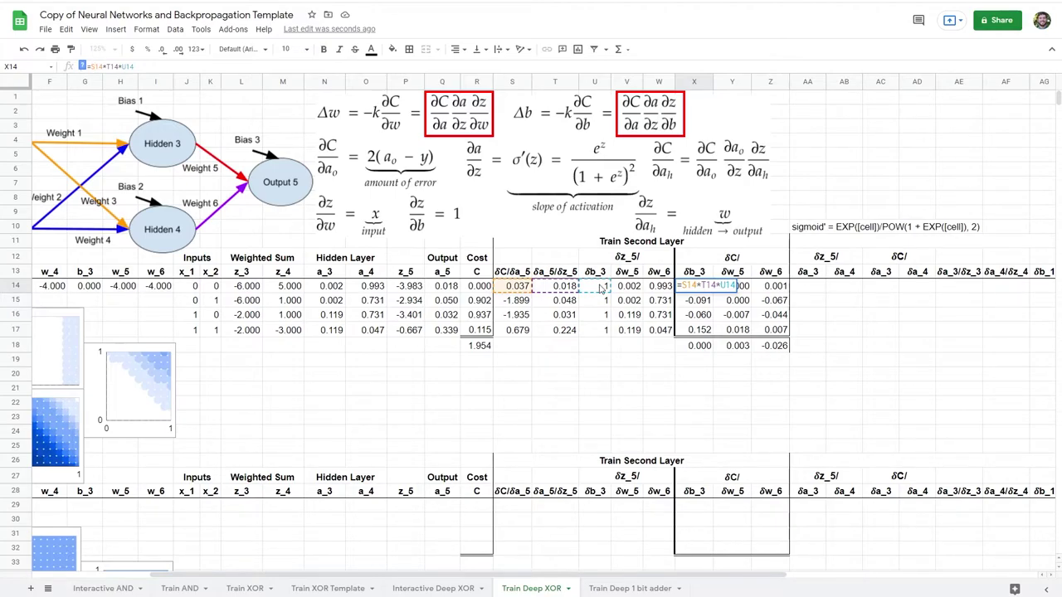
left_click(702, 346)
left_click(115, 66)
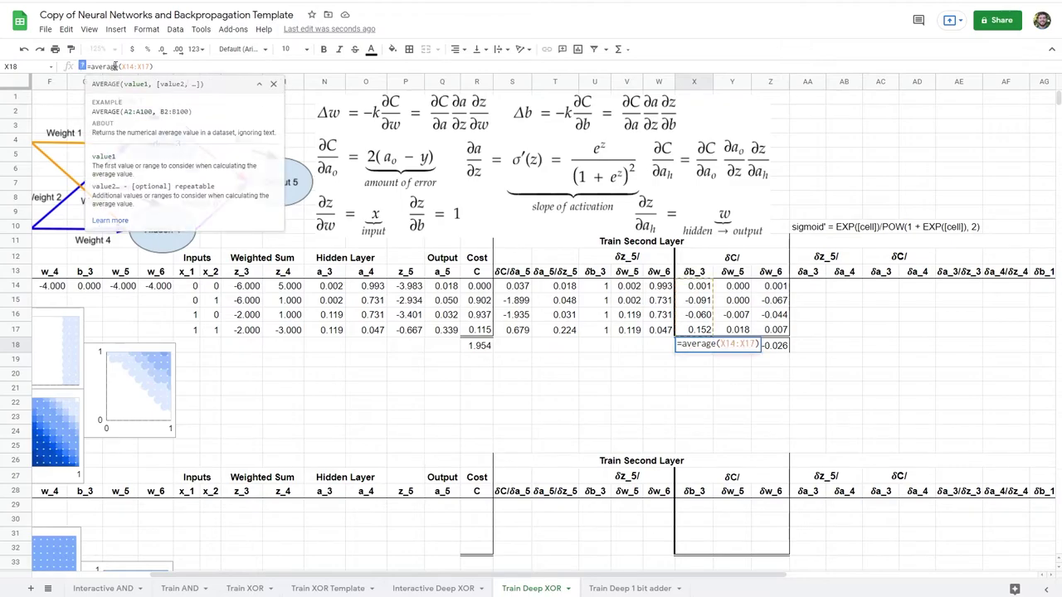
key("Escape")
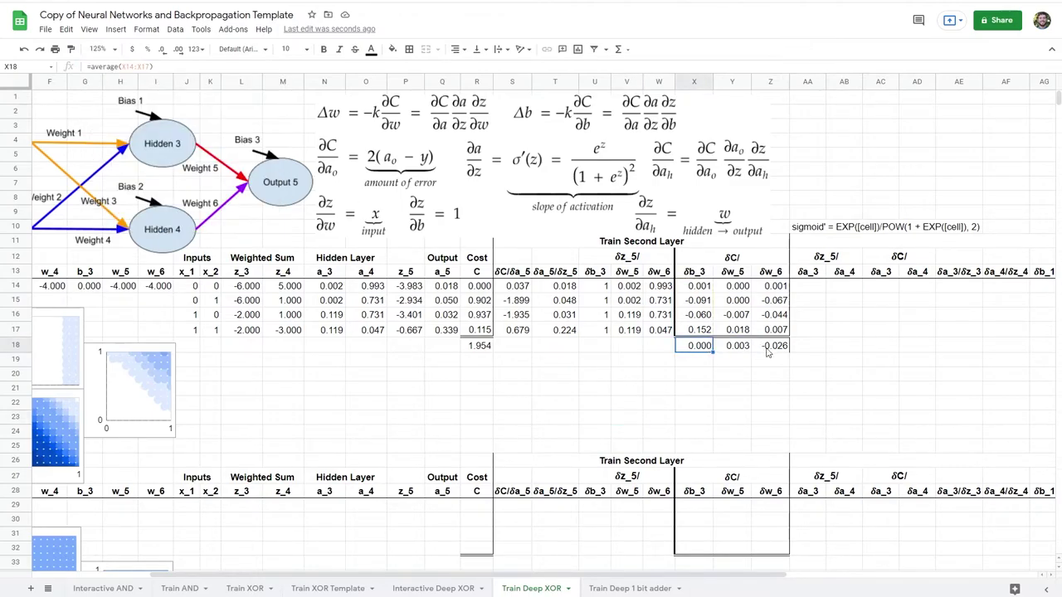
left_click(767, 348, "shift")
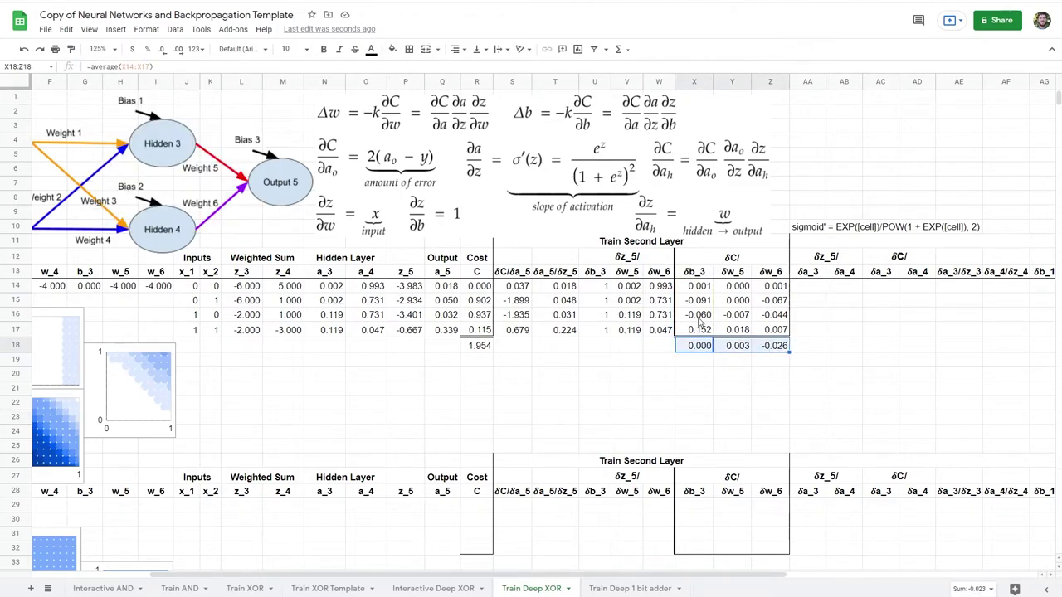
left_click(777, 365)
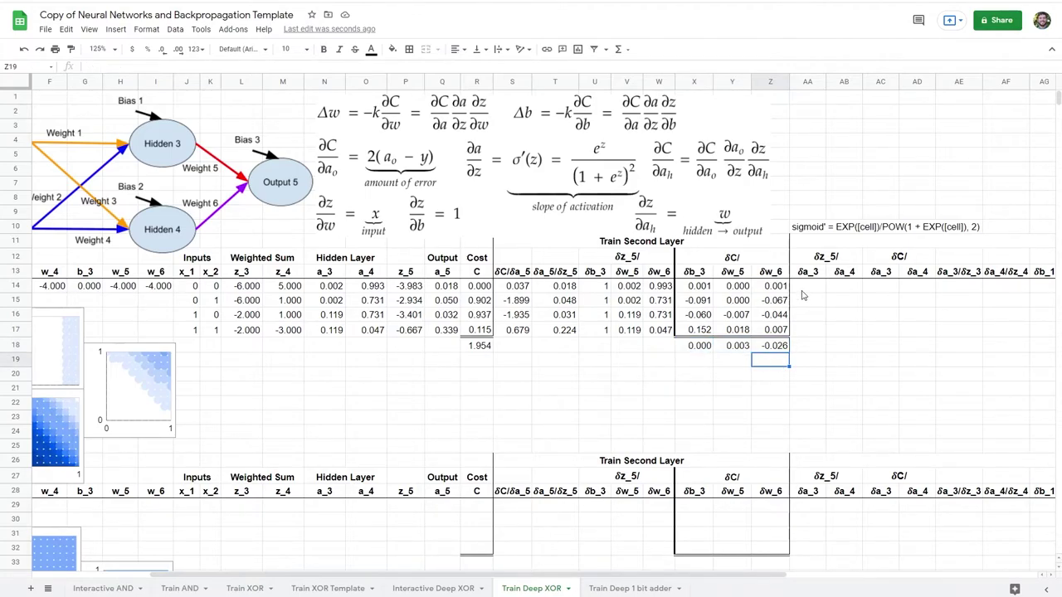
- Reference the output weights in the δz_5 columns by setting AA14 to =H14 and AB14 to =I14
scroll(803, 343, "right", 2)
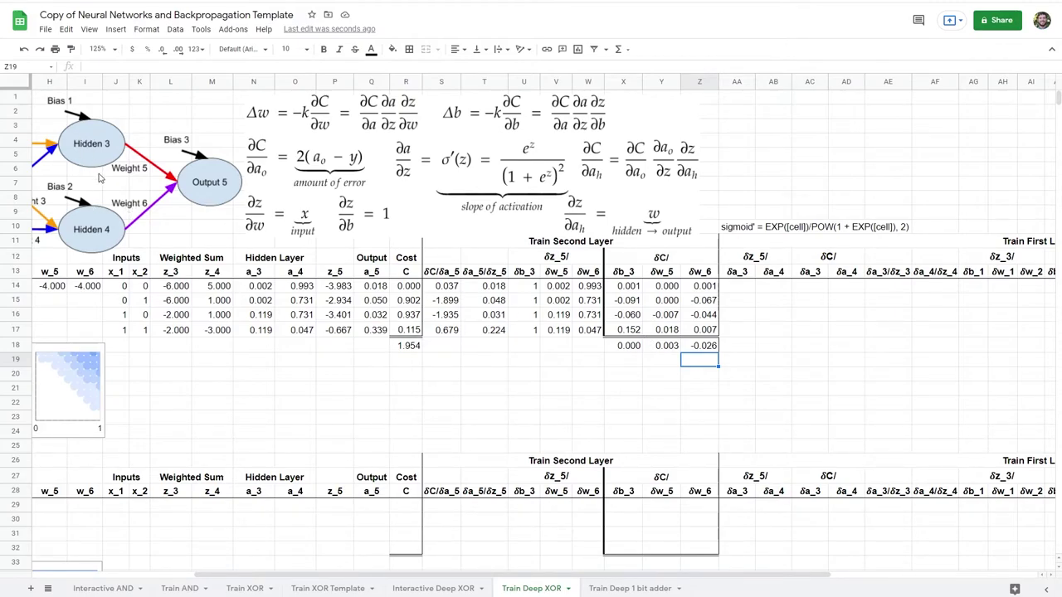
left_click(746, 287)
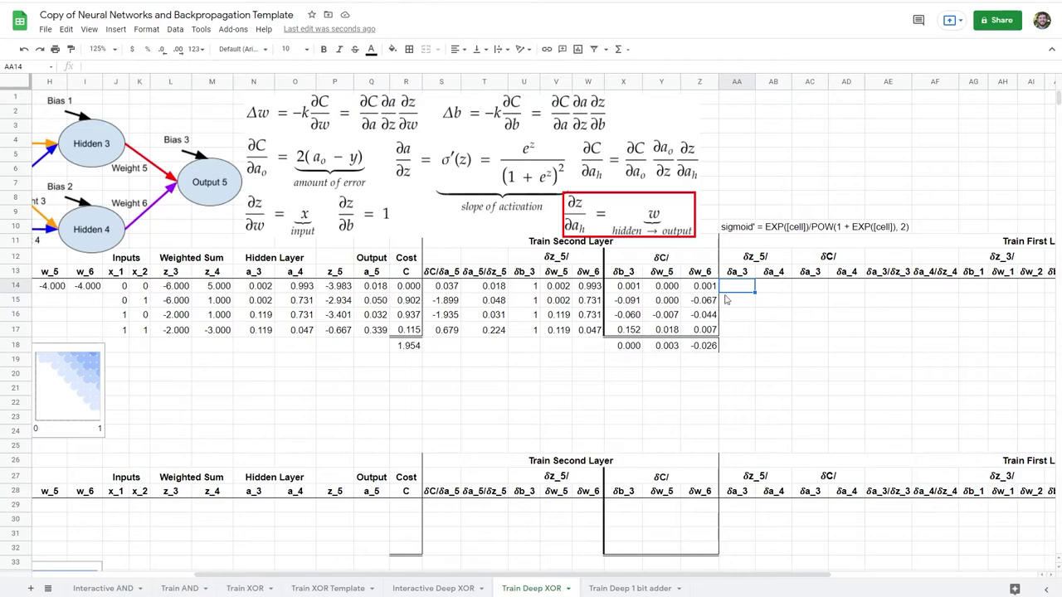
type("=")
scroll(465, 299, "left", 2)
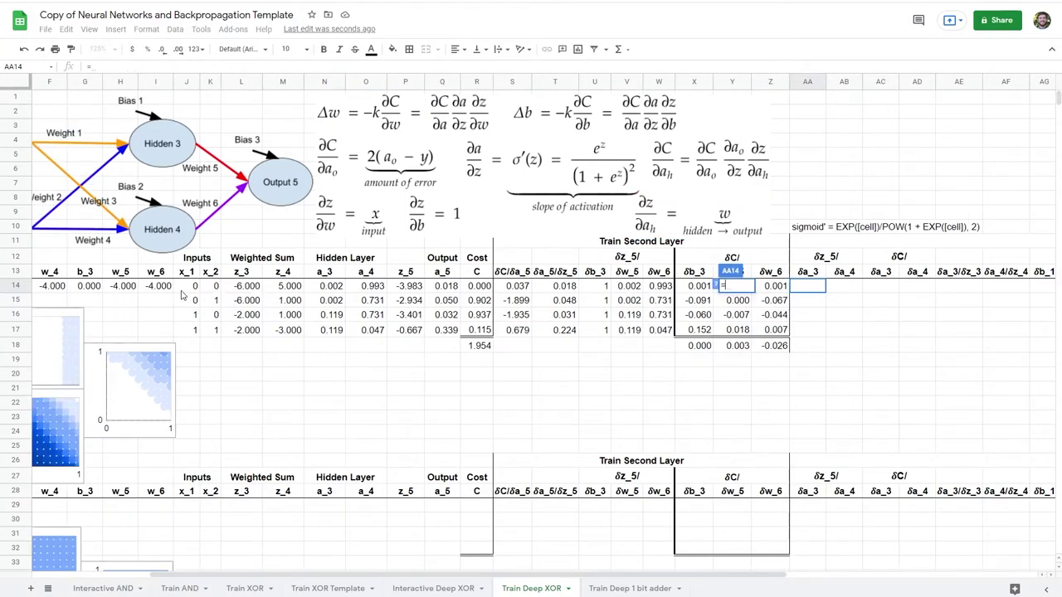
left_click(121, 286)
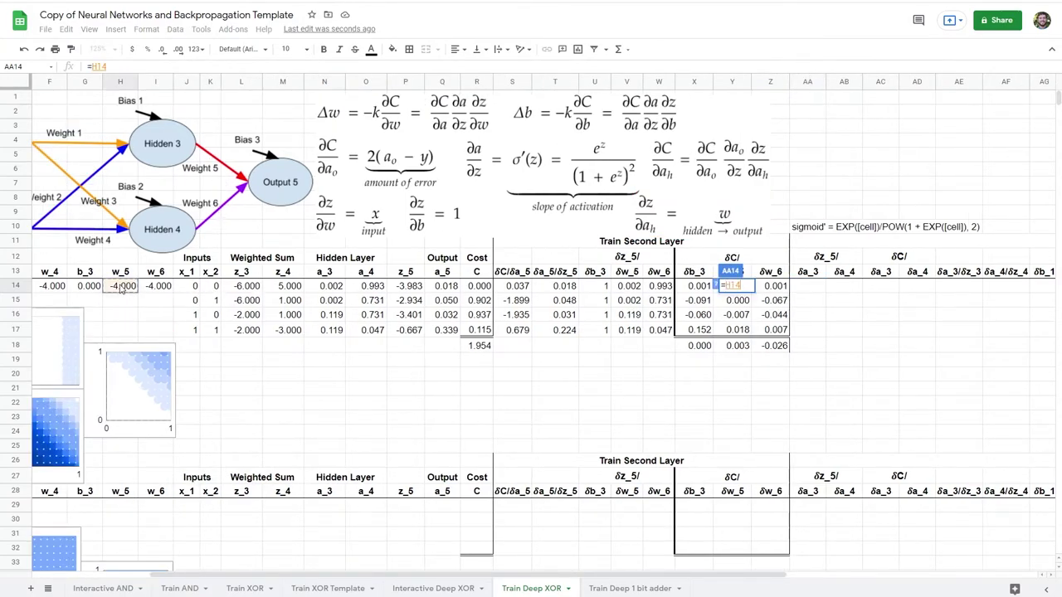
key("Tab")
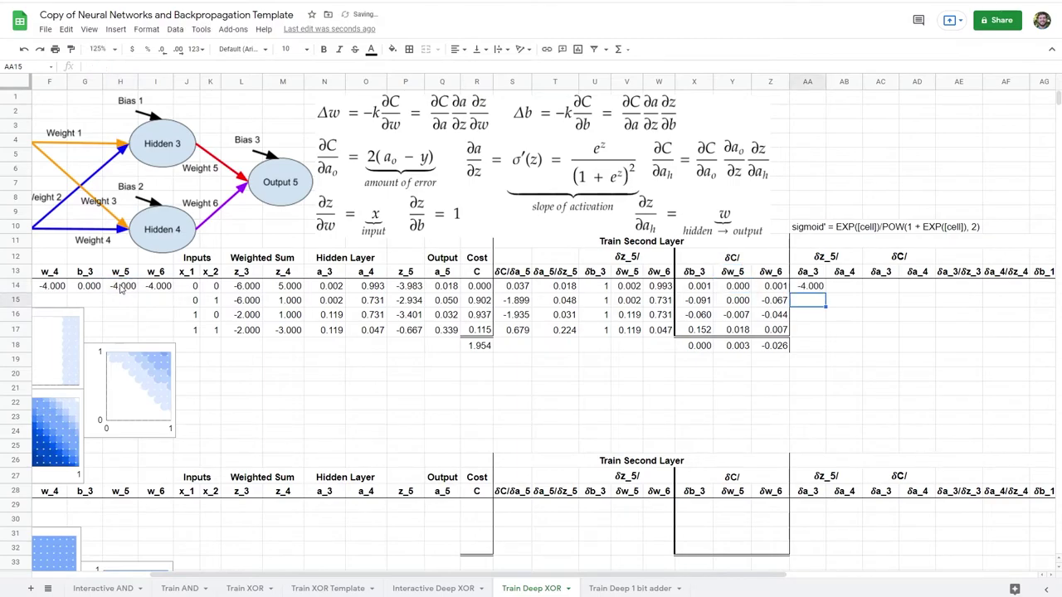
type("=")
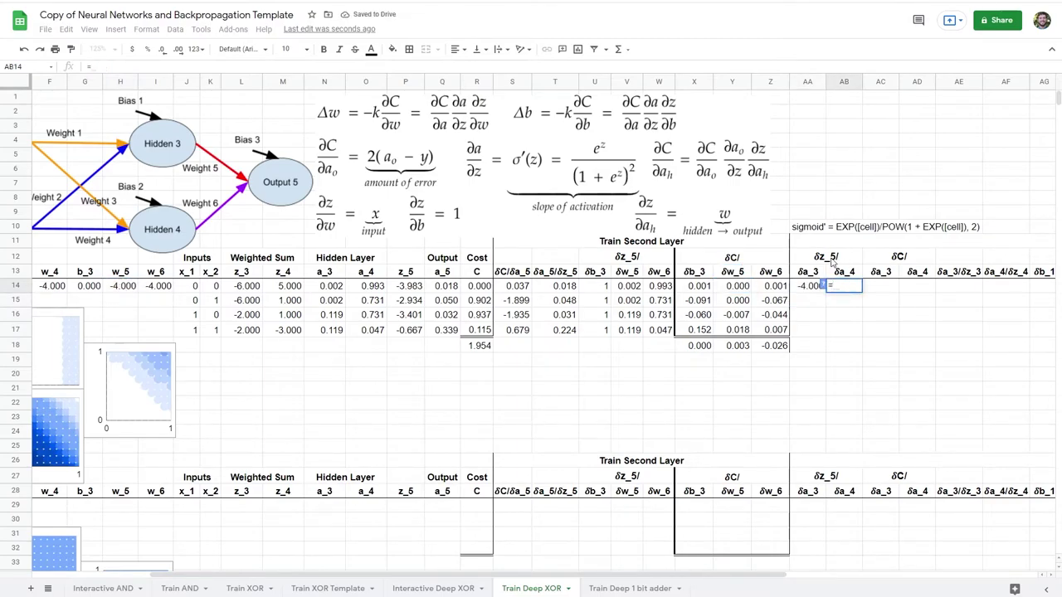
left_click(160, 291)
key("Return")
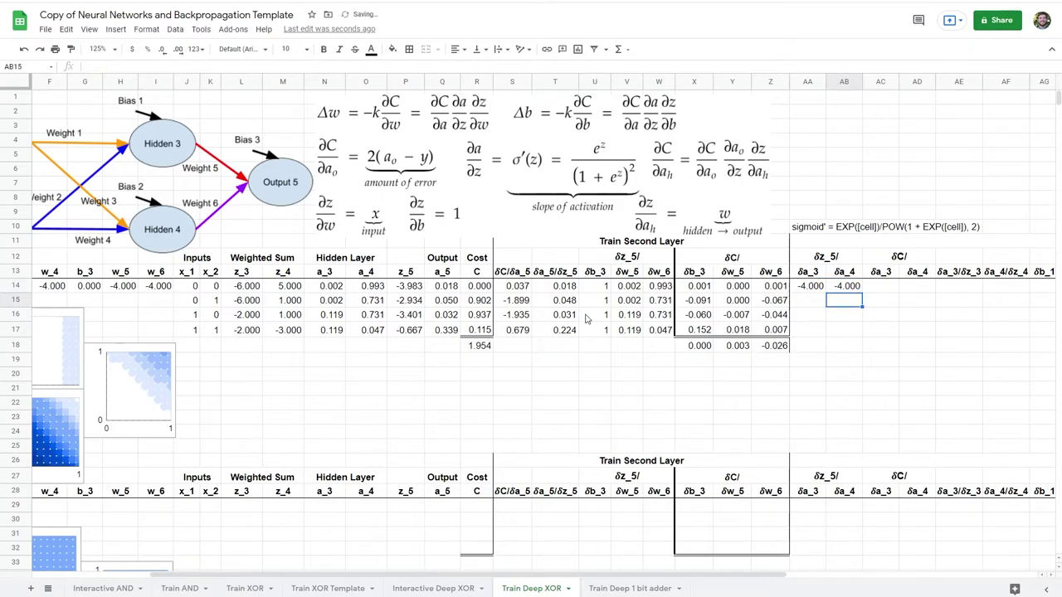
- Repeat AA14's reference to the w_5 value in H14 in cells AA15 through AA17
left_click(813, 289)
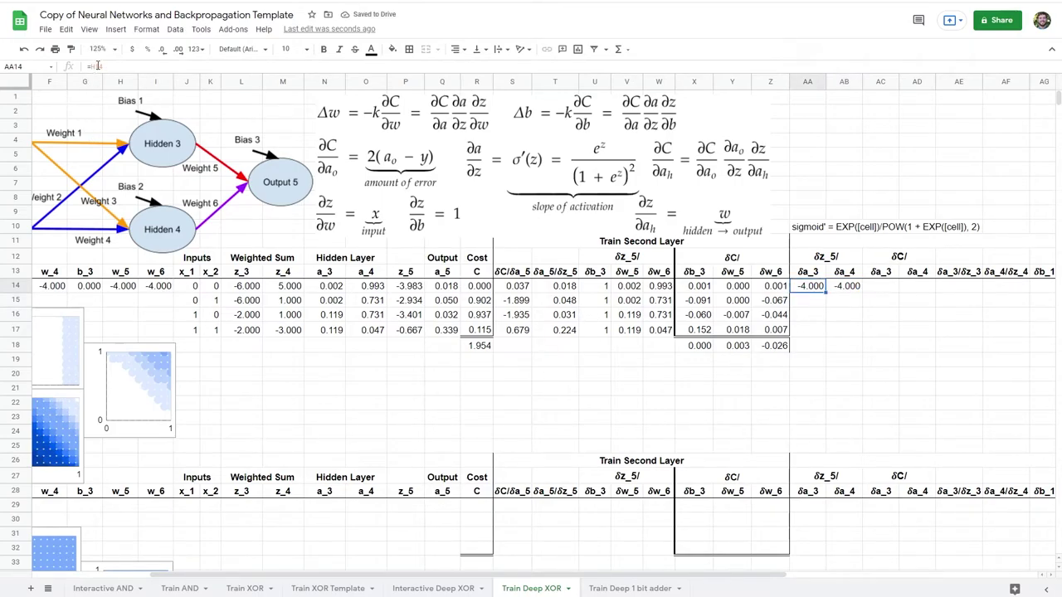
key("Return")
key("Return")
key("Return")
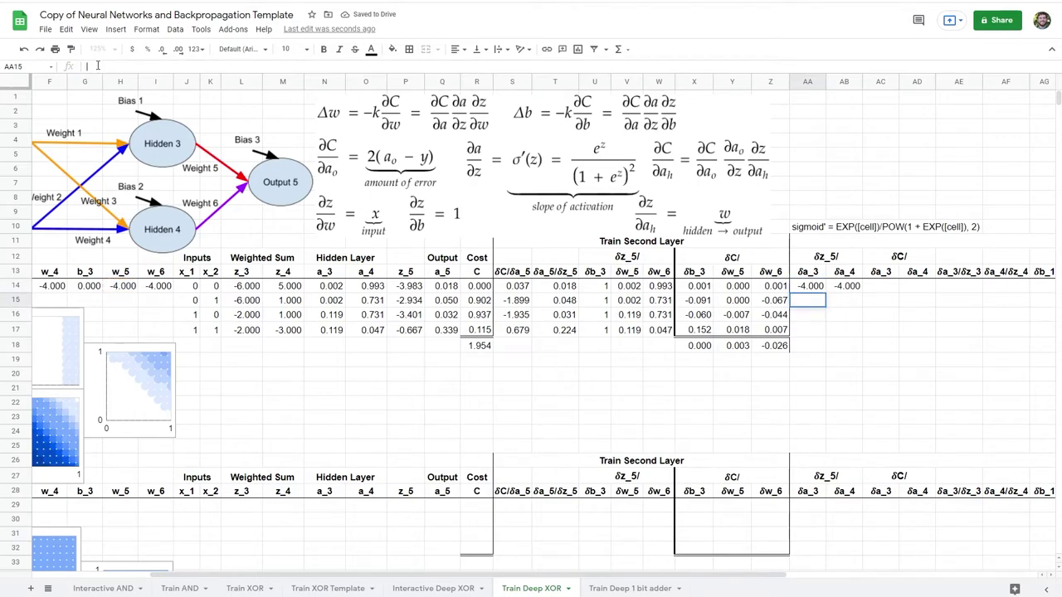
key("Return")
key("Return")
key("Return")
key("Return")
key("Return")
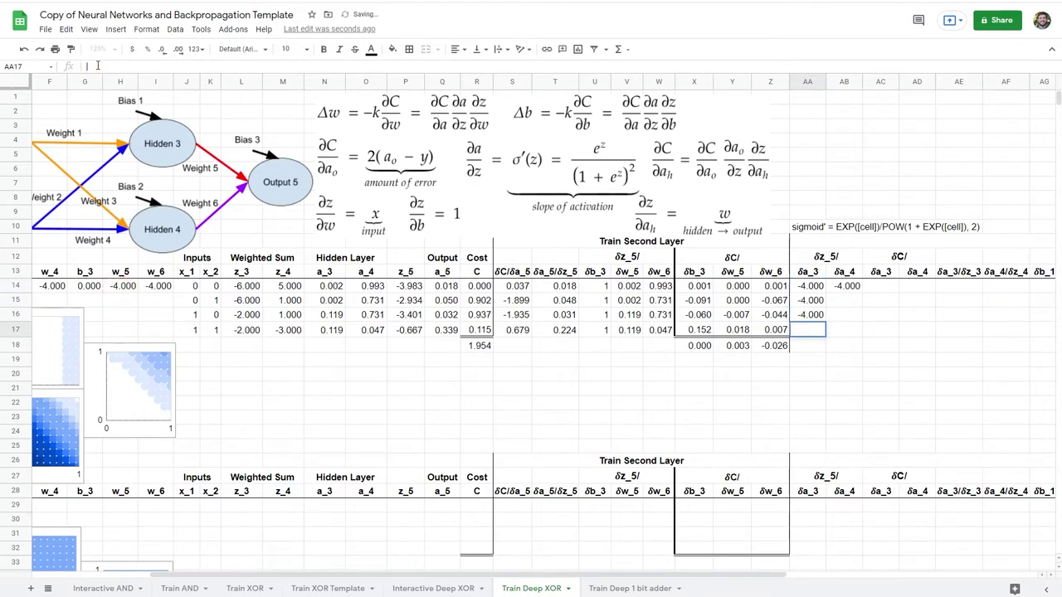
- Repeat AB14's reference to the w_6 value, =I14, in cells AB15 through AB17
left_click(854, 293)
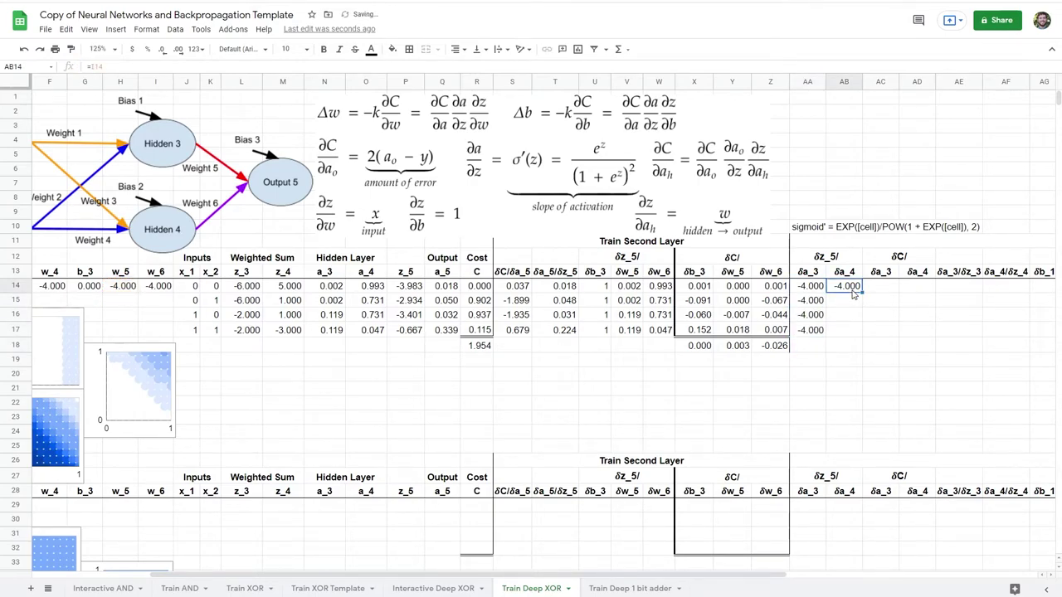
double_click(113, 69)
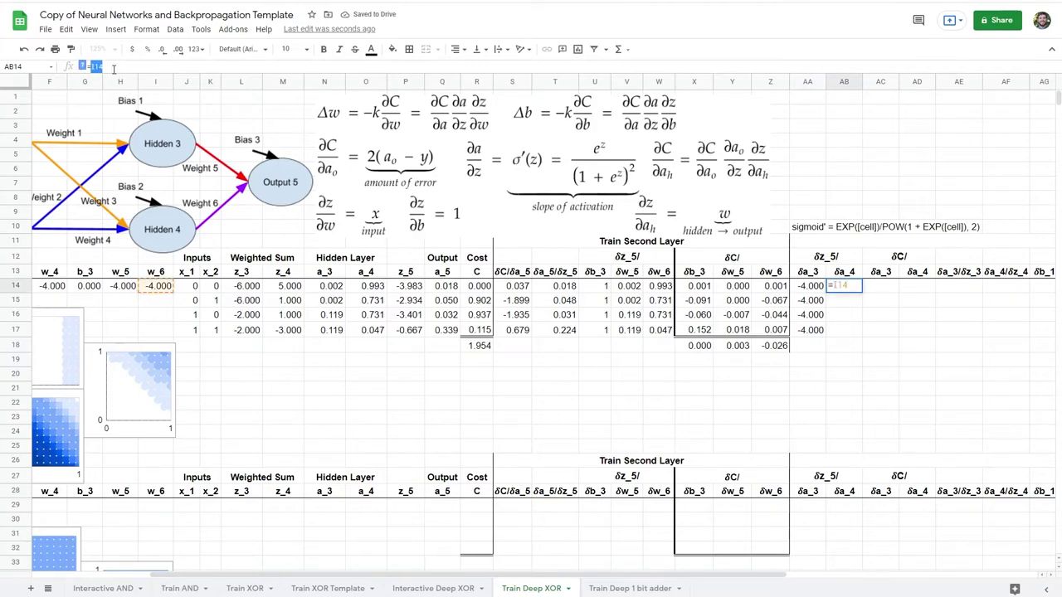
key("Return")
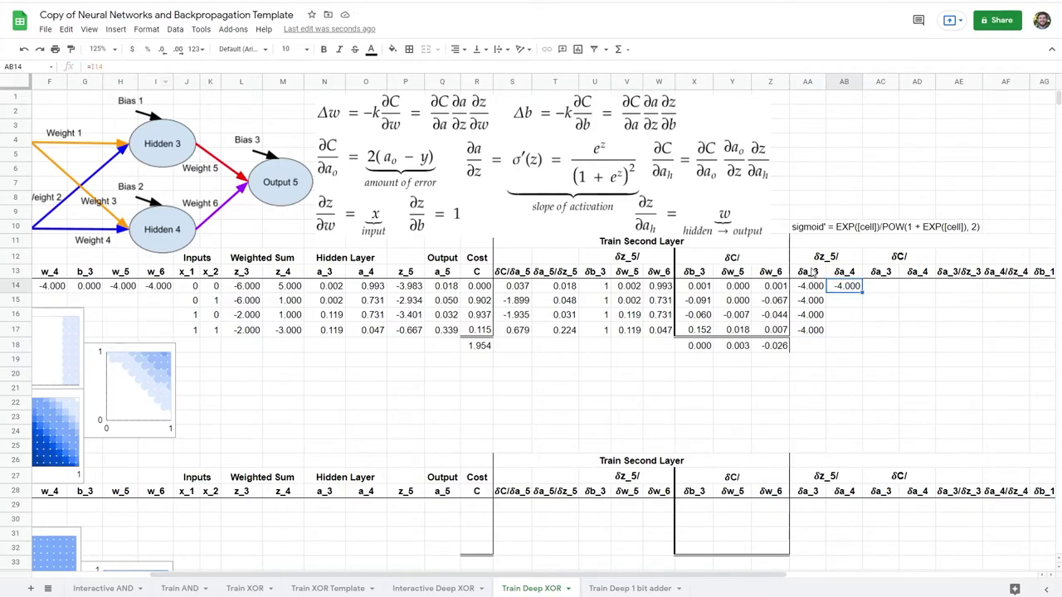
double_click(96, 66)
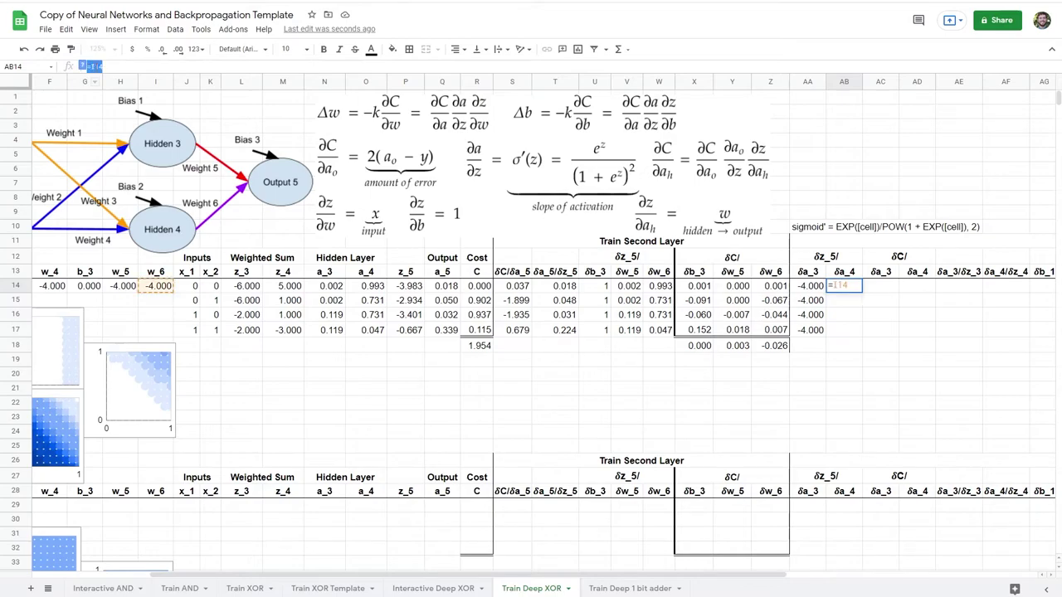
key("ctrl+c")
key("Return")
key("ctrl+v")
key("Return")
key("Return")
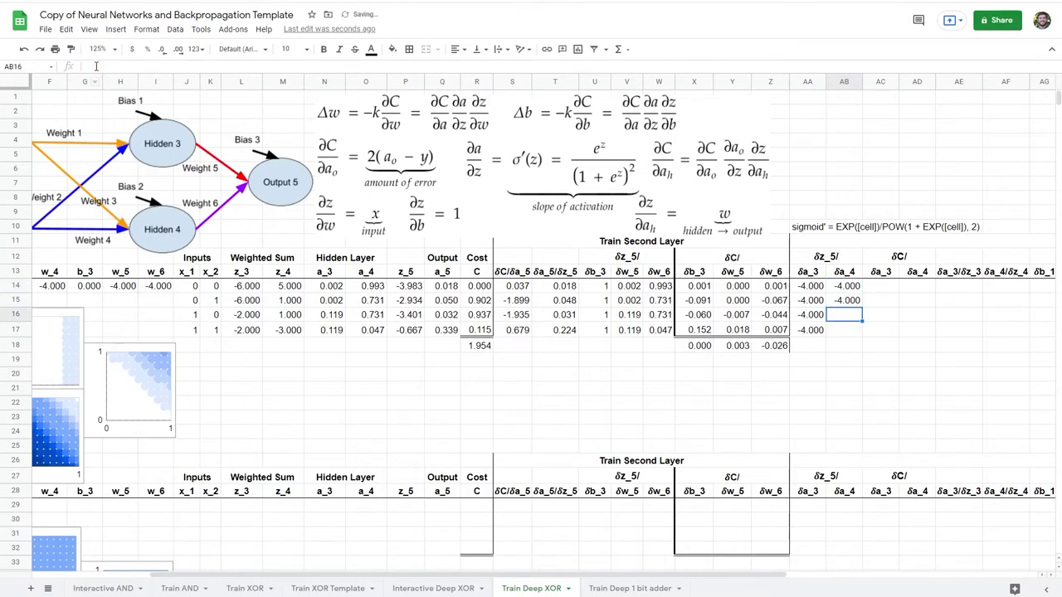
key("ctrl+v")
key("Return")
key("ctrl+v")
key("Return")
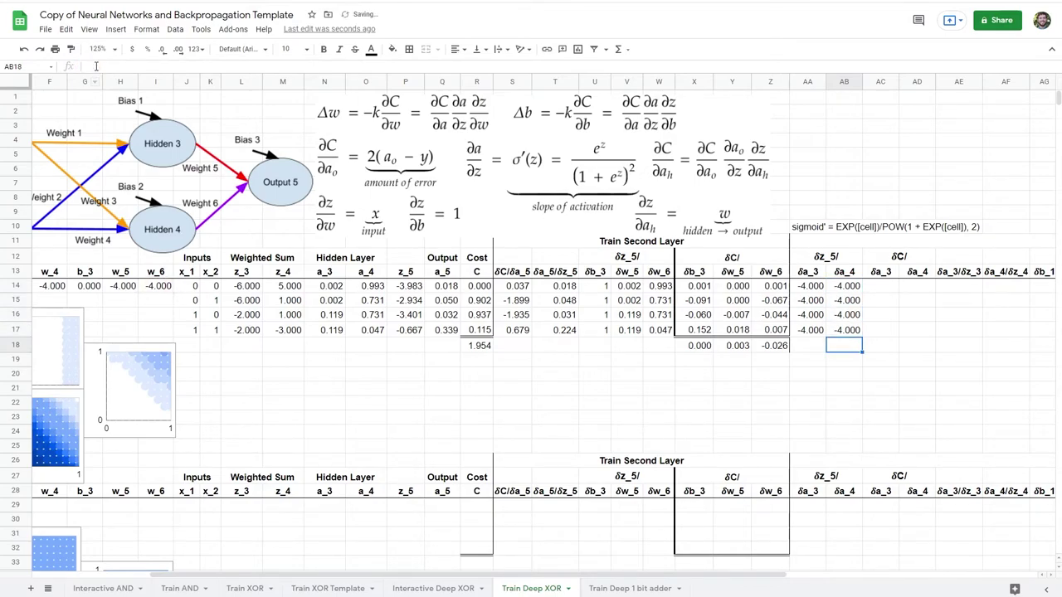
- Set the δC/δa_3 cell AC14 to the chain-rule product =S14*T14*AA14
left_click(880, 285)
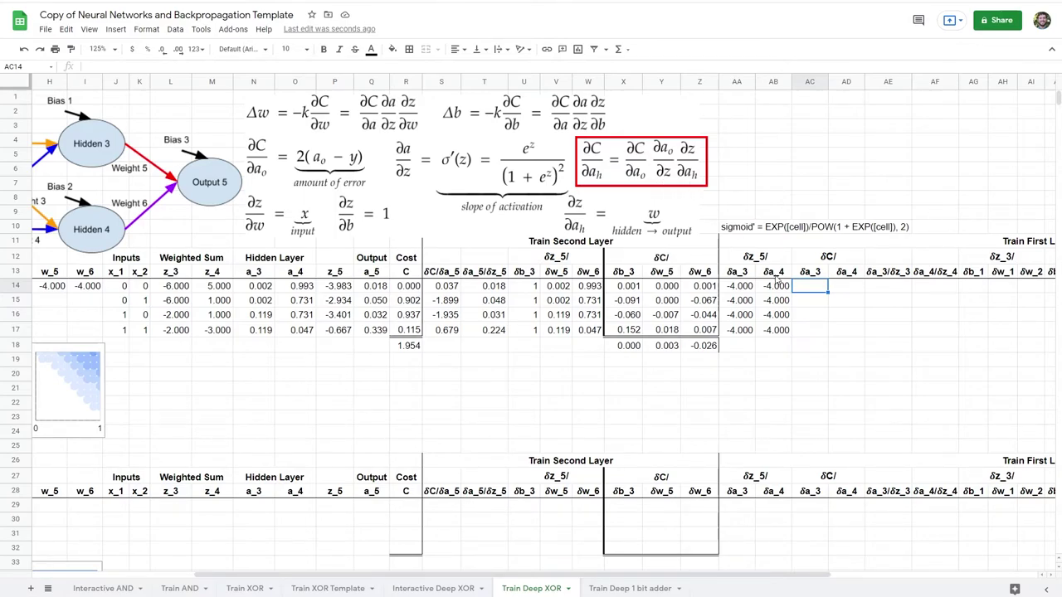
type("=")
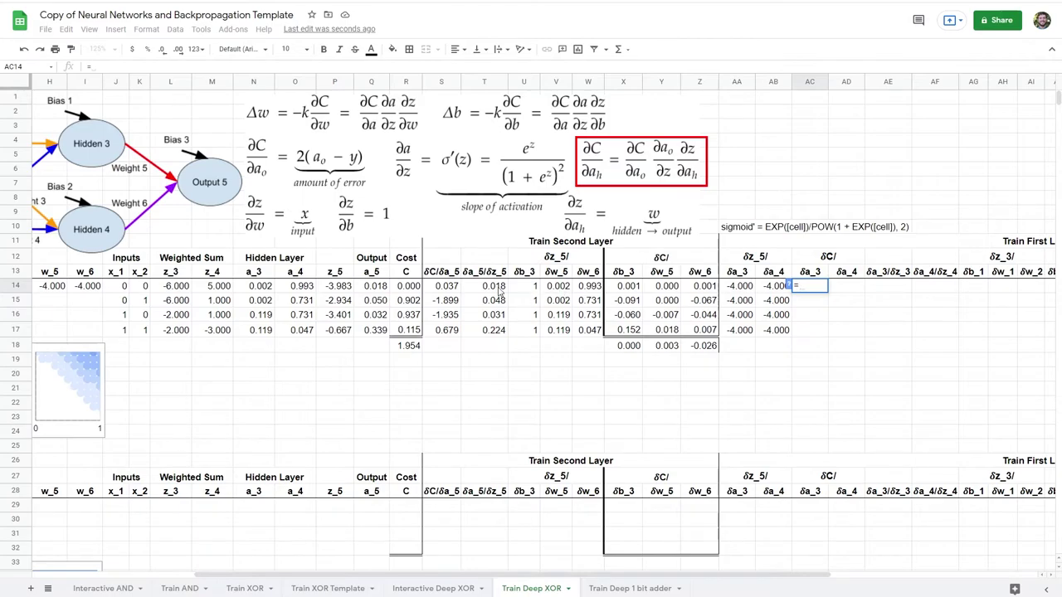
left_click(453, 287)
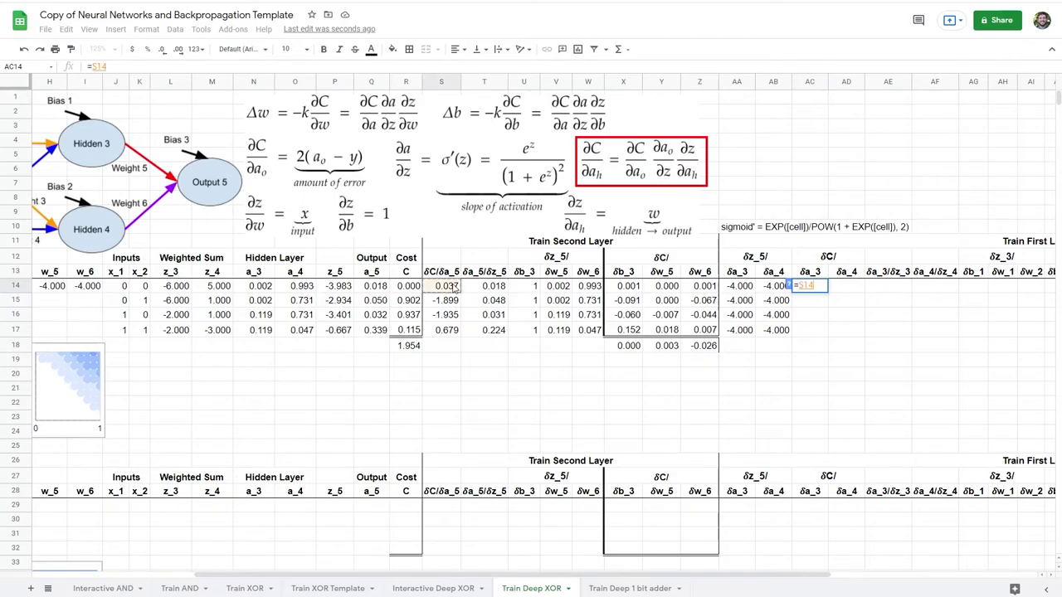
type("*")
left_click(477, 287)
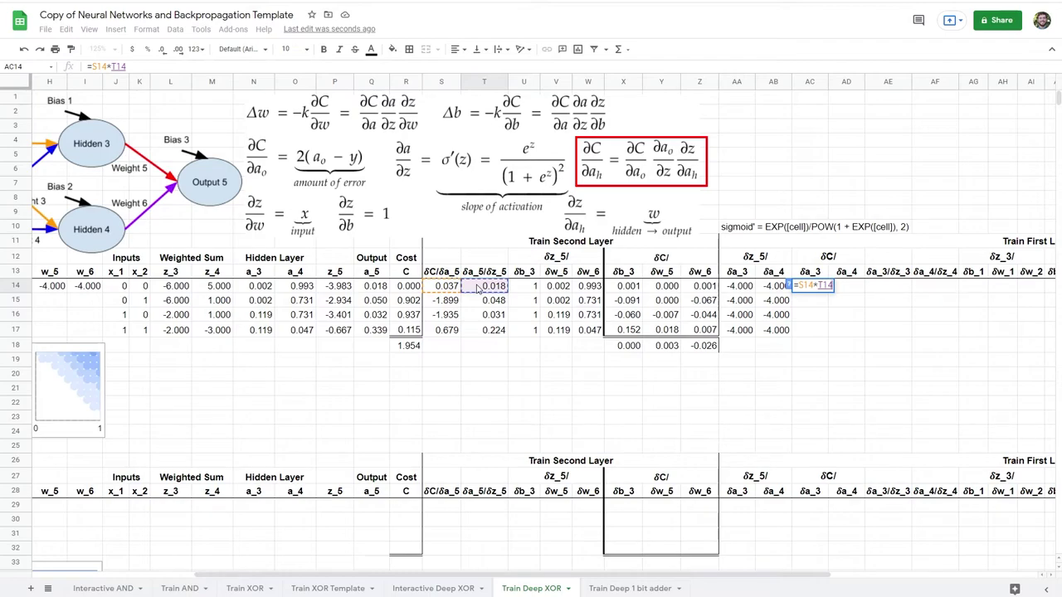
type("*")
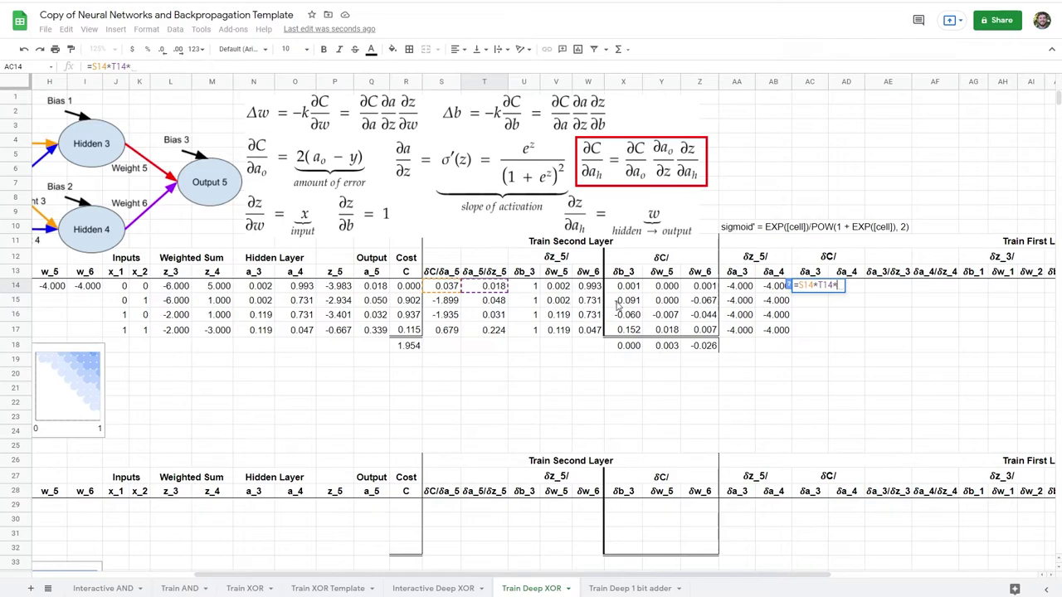
left_click(740, 287)
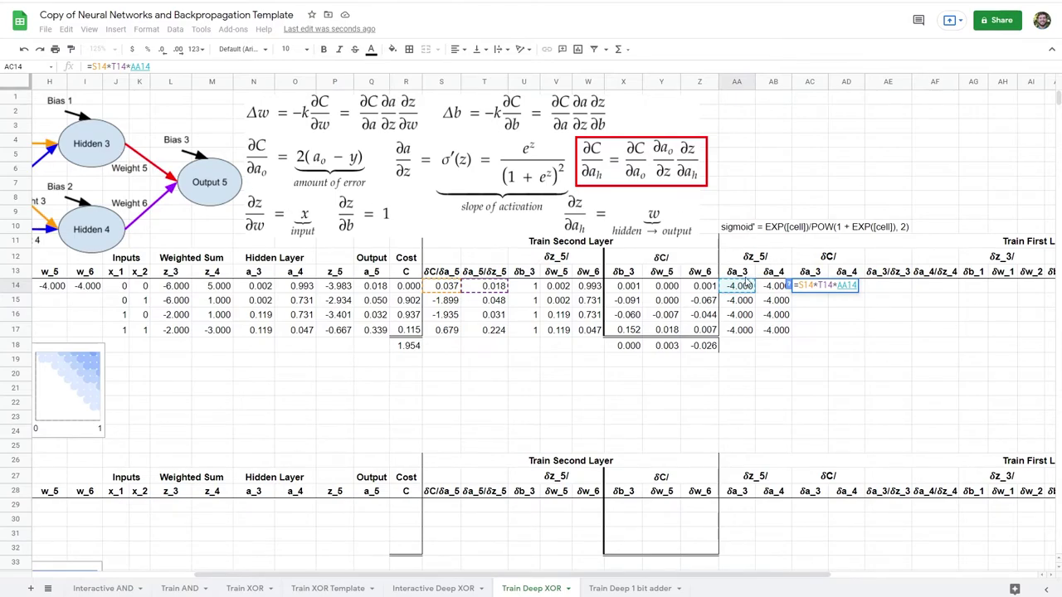
key("Return")
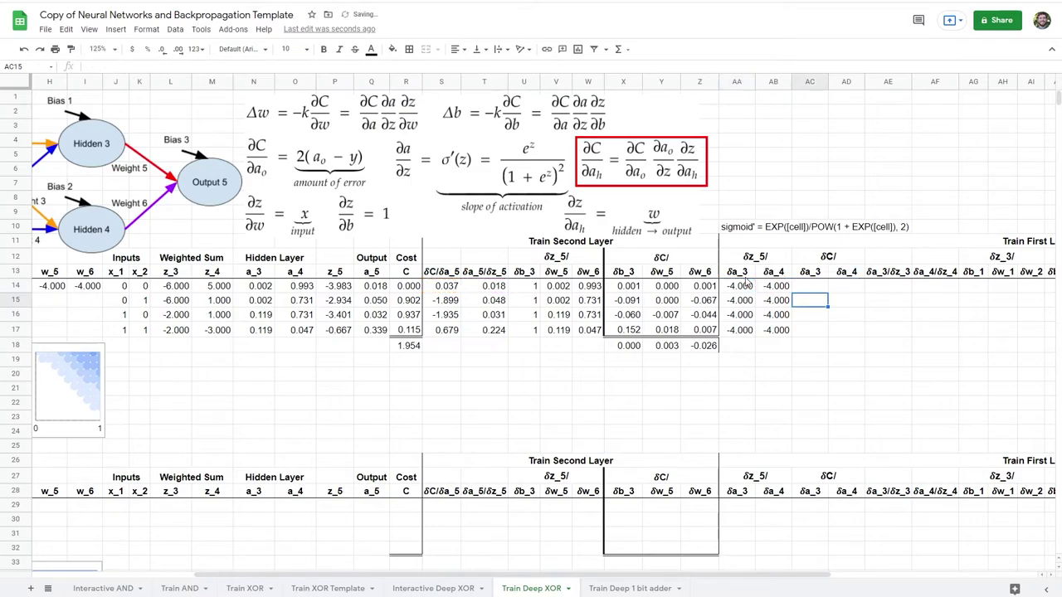
- Set the δC/δa_4 cell AD14 to the chain-rule product =S14*T14*AB14
left_click(835, 288)
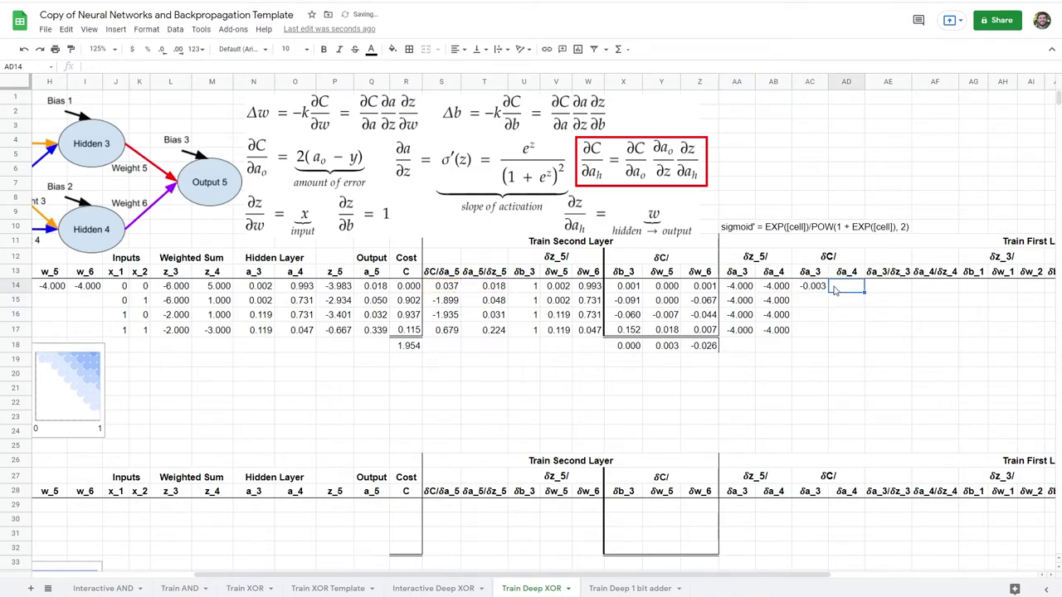
type("=")
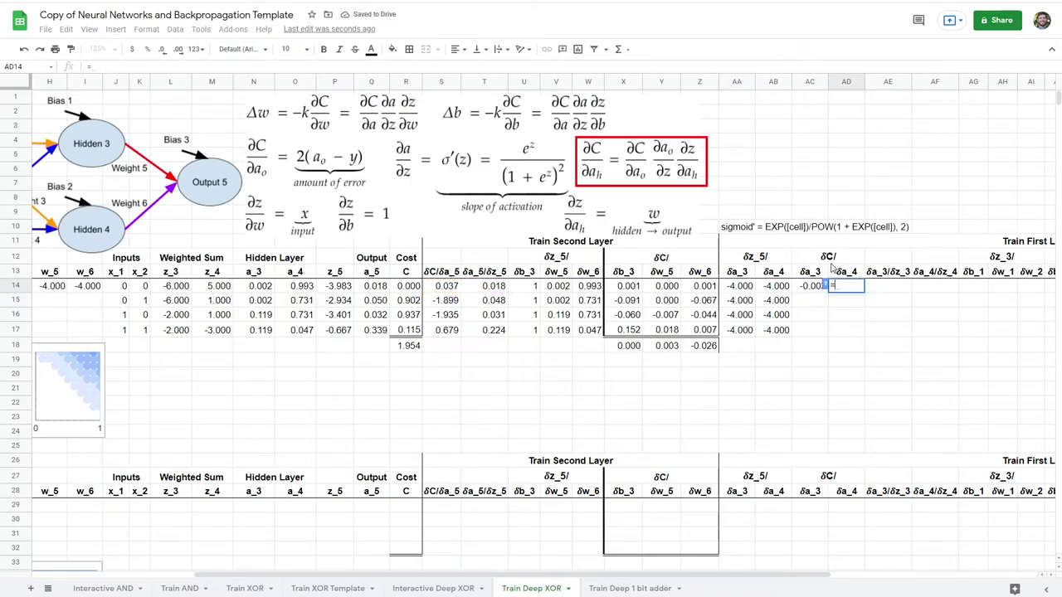
left_click(454, 288)
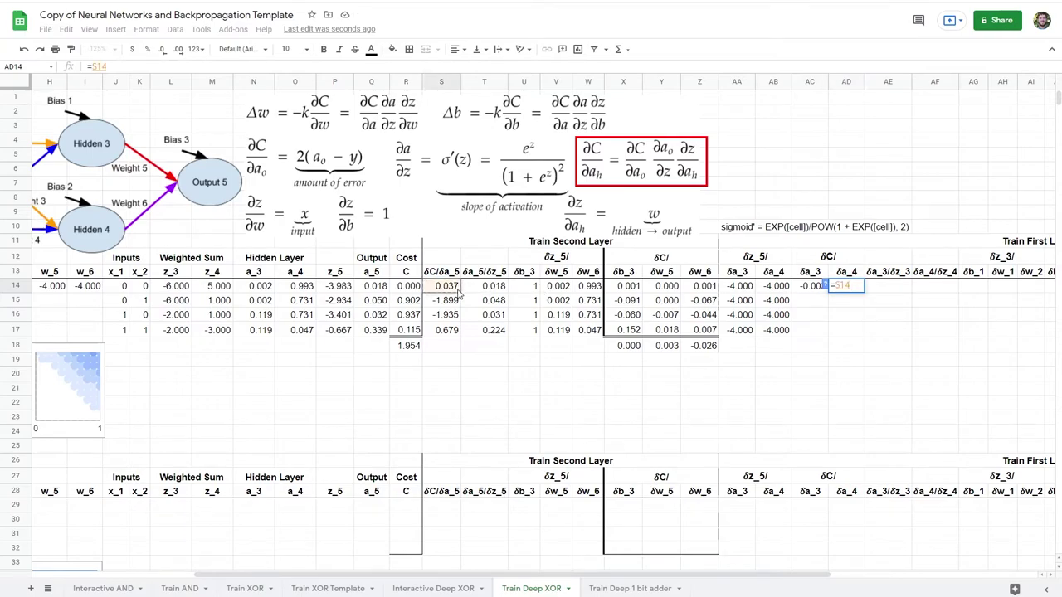
type("*")
left_click(475, 290)
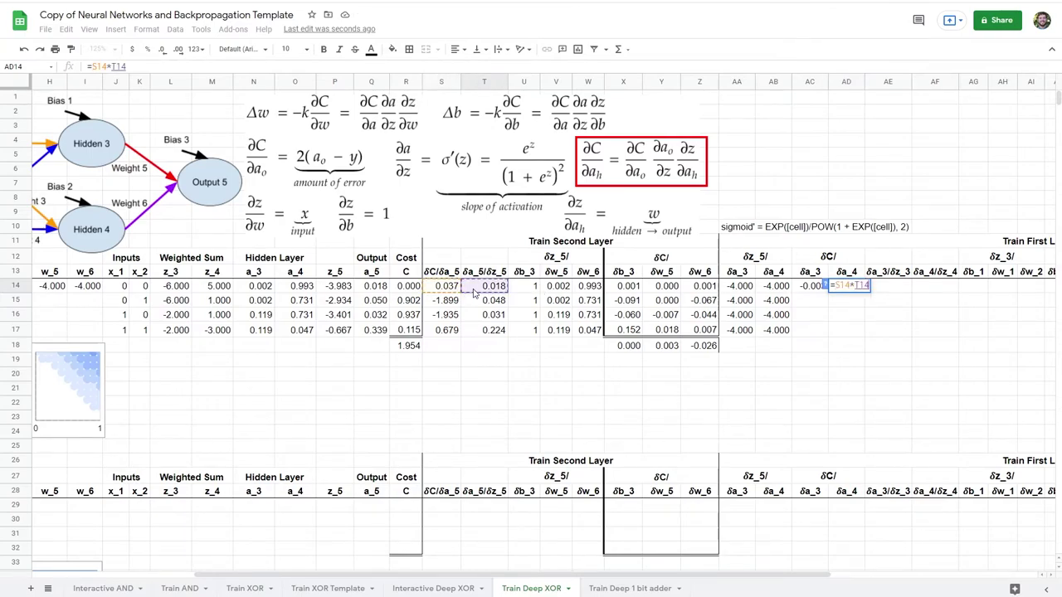
type("*")
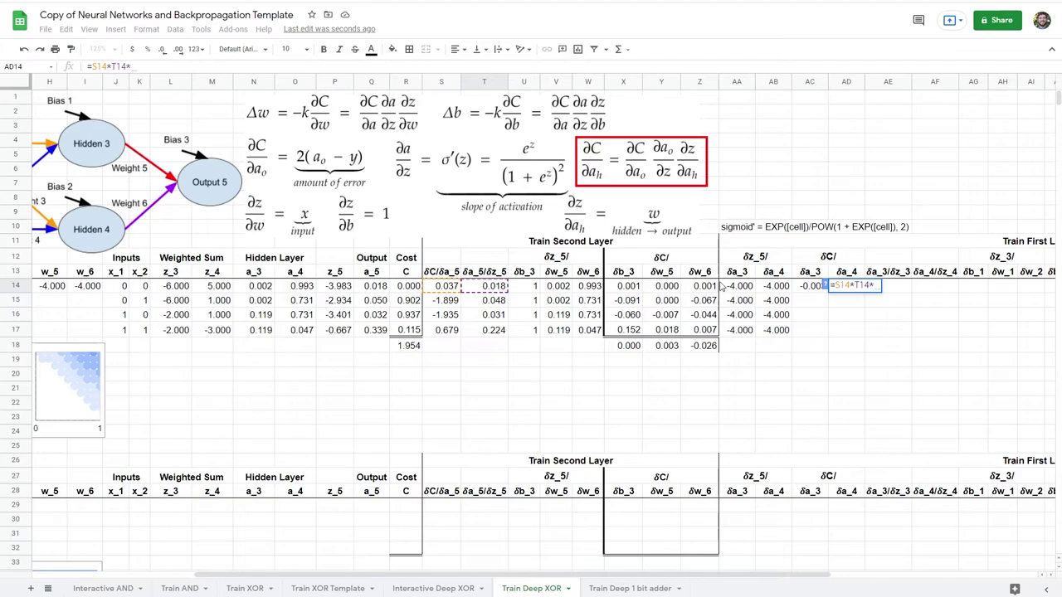
left_click(779, 288)
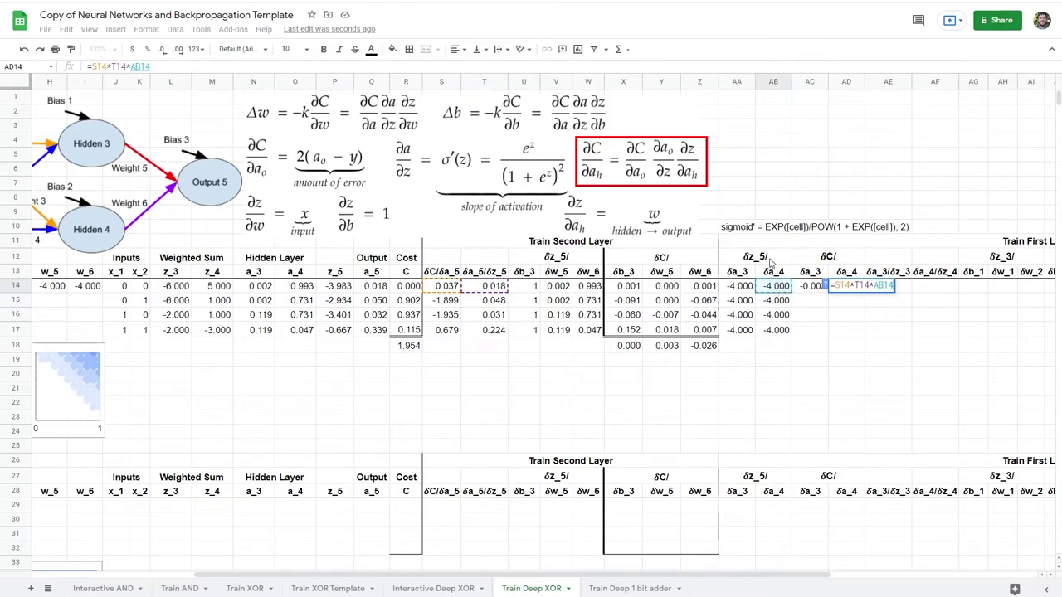
key("Return")
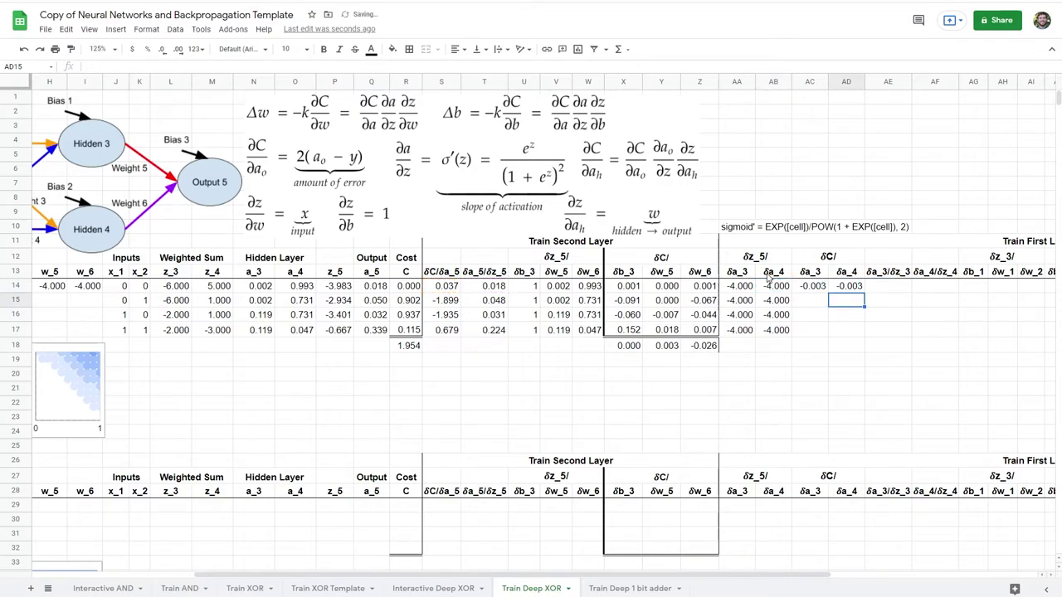
- Fill the δC/δa_3 and δC/δa_4 formulas in AC14:AD14 down through row 17
left_click(824, 292)
left_click_drag(849, 290, 860, 335)
key("ctrl+d")
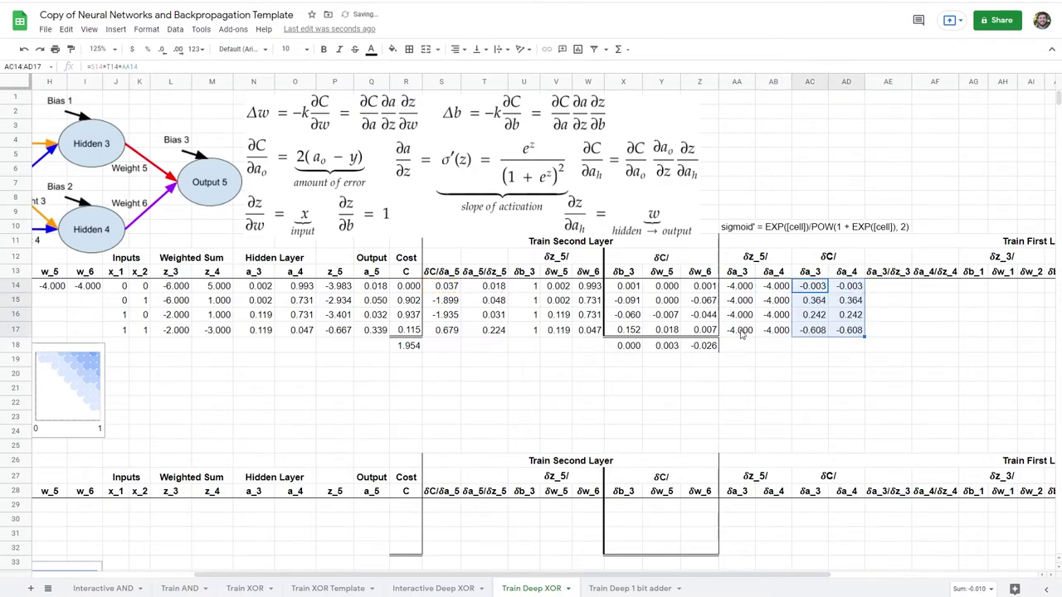
- Copy the sigmoid derivative expression EXP([cell])/POW(1 + EXP([cell]), 2) from the AA10 note into the δa_3/δz_3 cell AE14
left_click(883, 288)
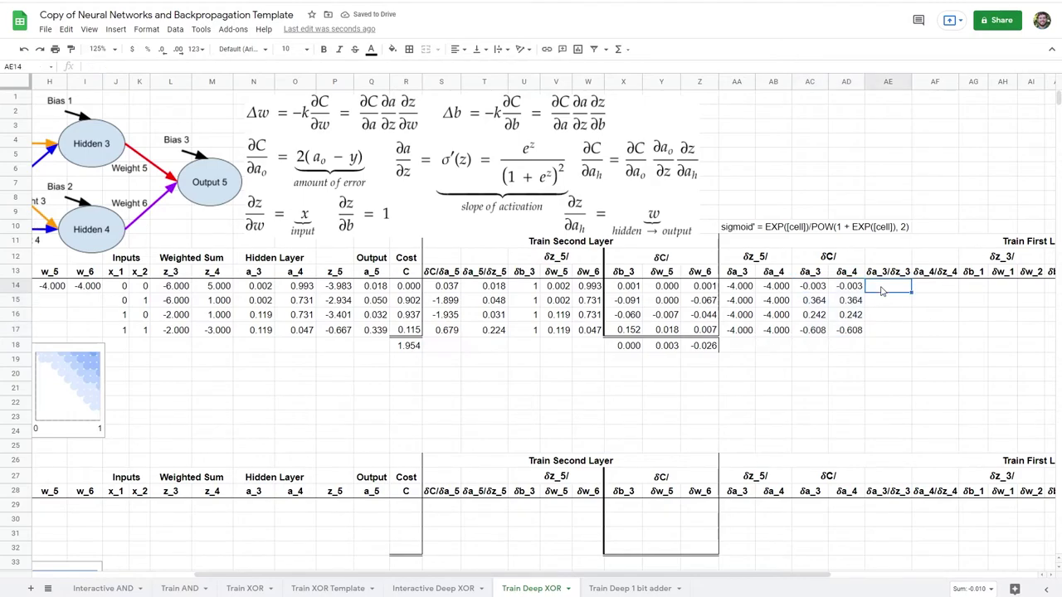
scroll(879, 295, "right", 3)
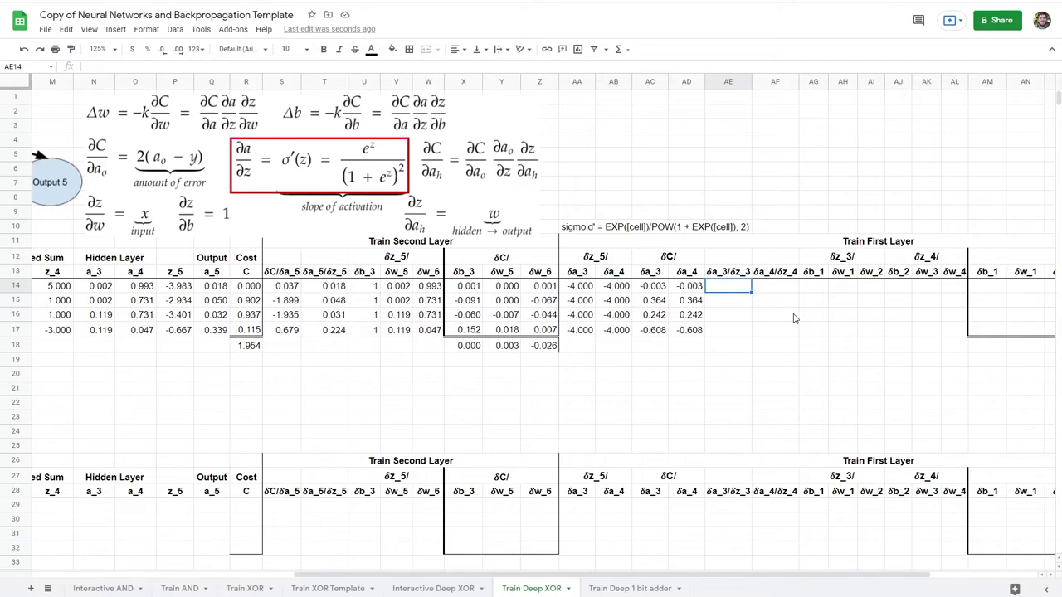
type("=")
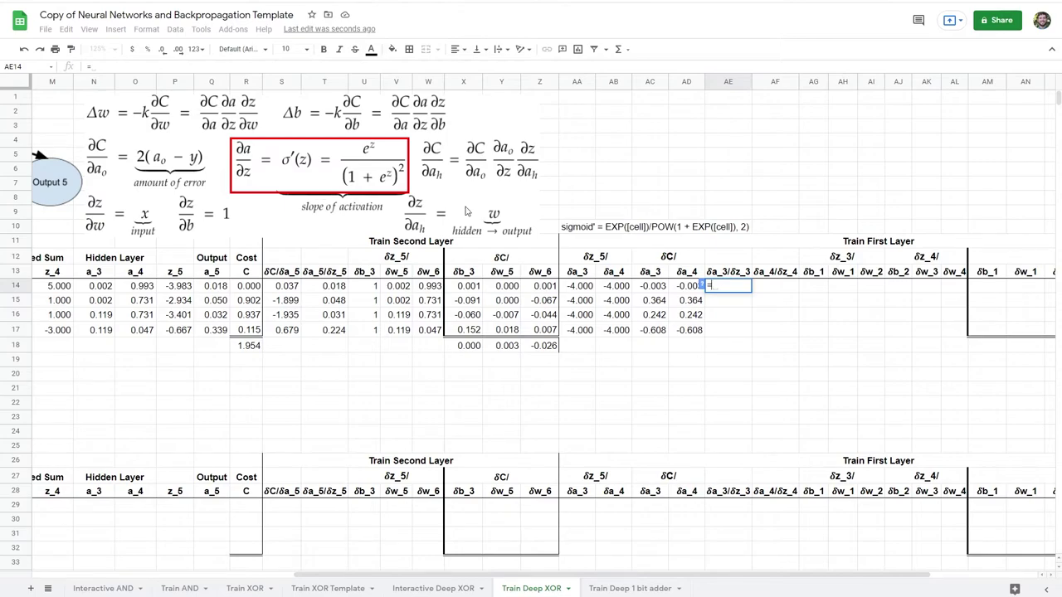
left_click(586, 229)
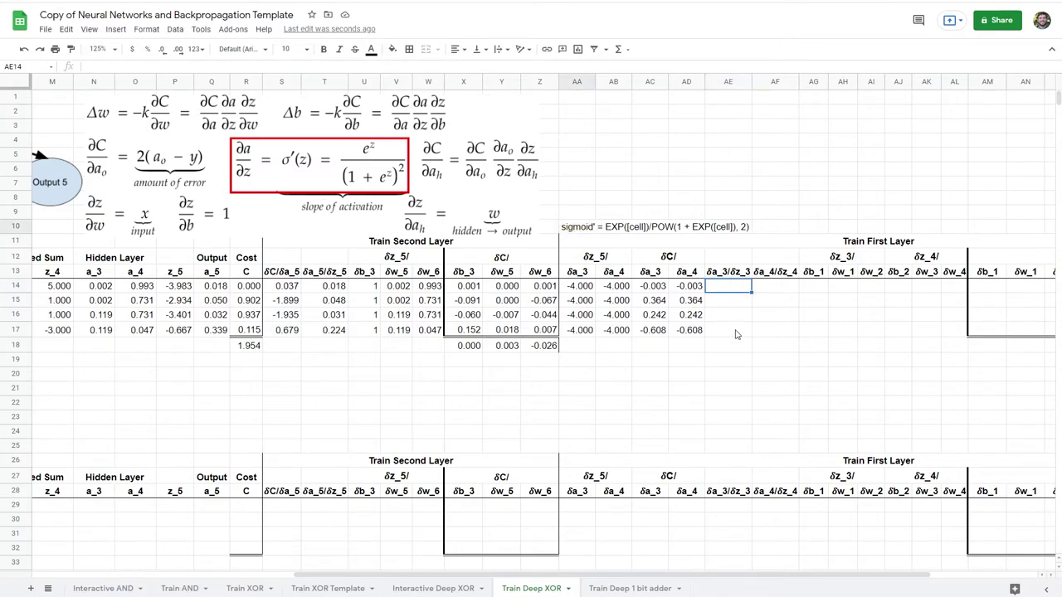
left_click(589, 230)
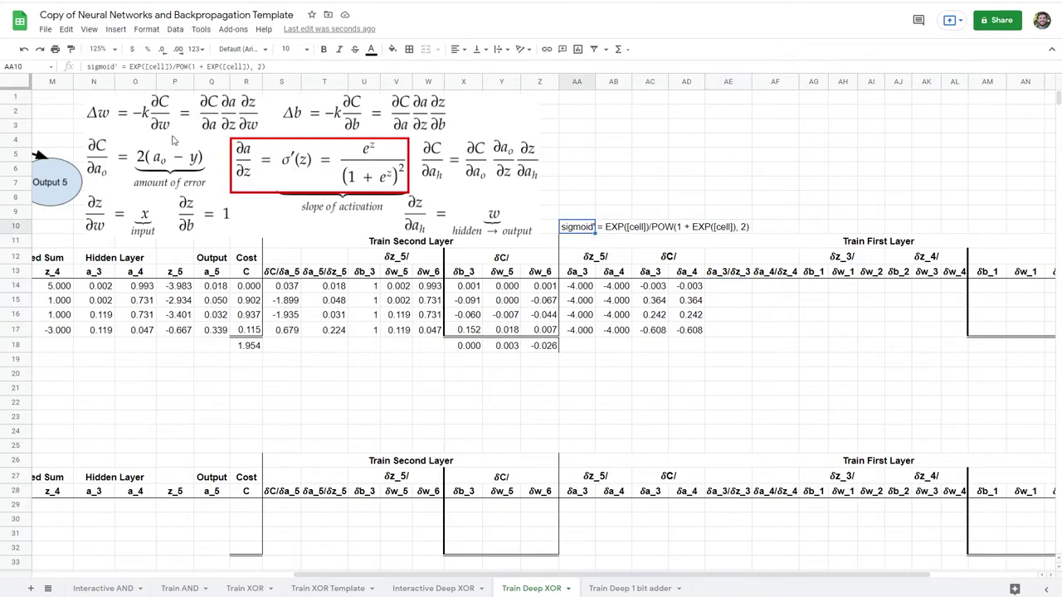
left_click_drag(289, 69, 130, 67)
key("ctrl+c")
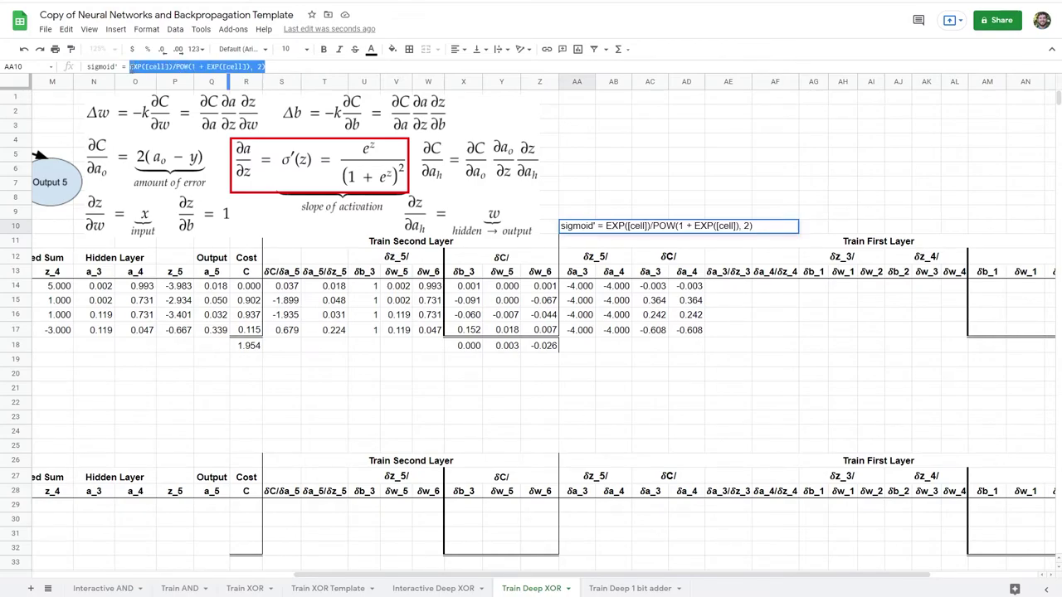
left_click(727, 290)
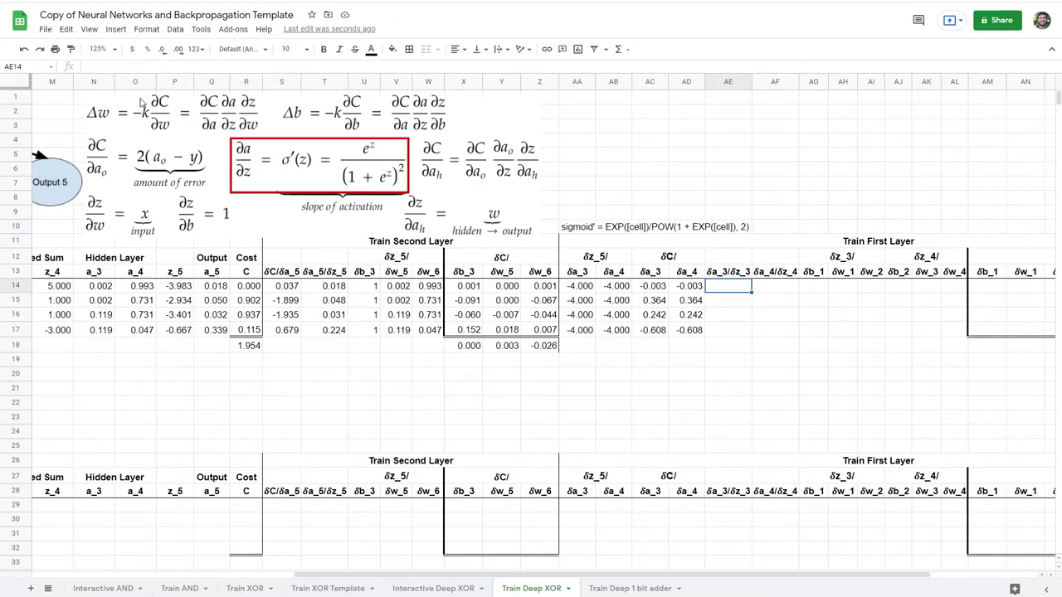
key("ctrl+v")
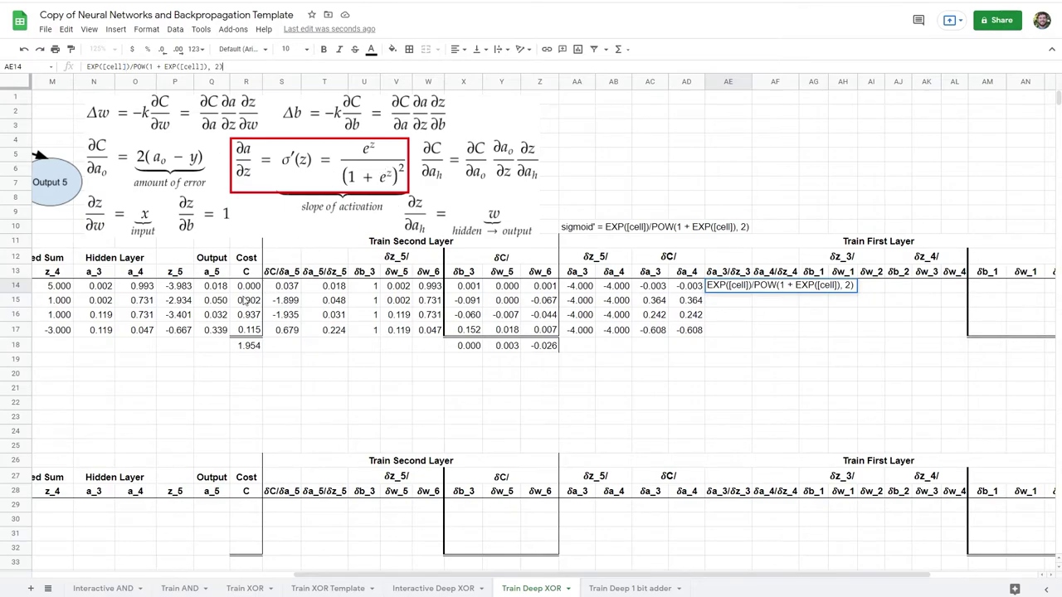
- Turn AE14's expression into a formula on the z_3 value: =EXP(L14)/POW(1 + EXP(L14), 2)
scroll(95, 306, "left", 3)
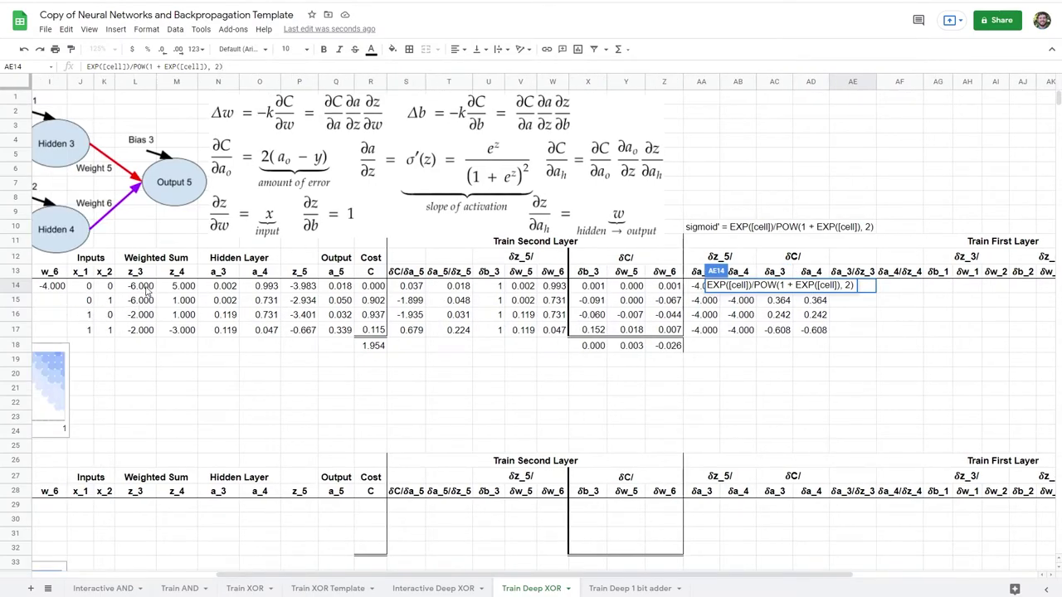
left_click(87, 67)
type("=")
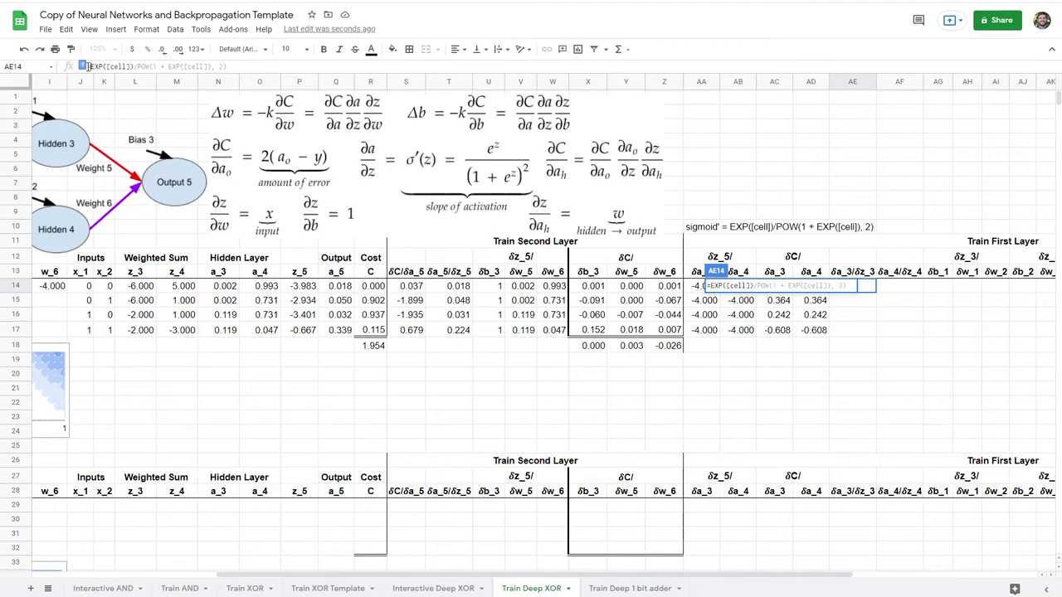
left_click_drag(127, 66, 106, 66)
key("BackSpace")
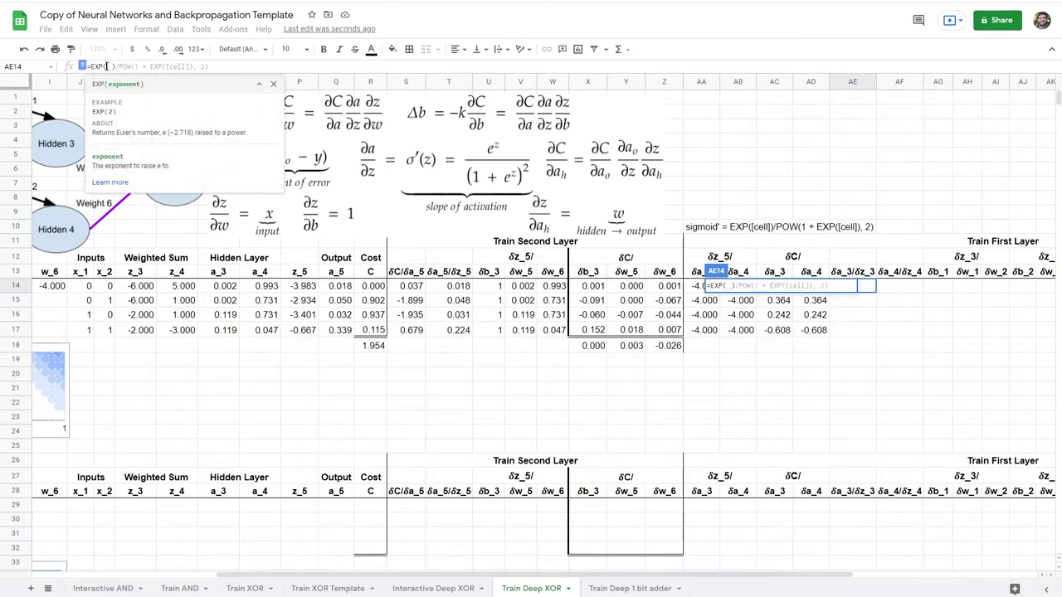
type("L14")
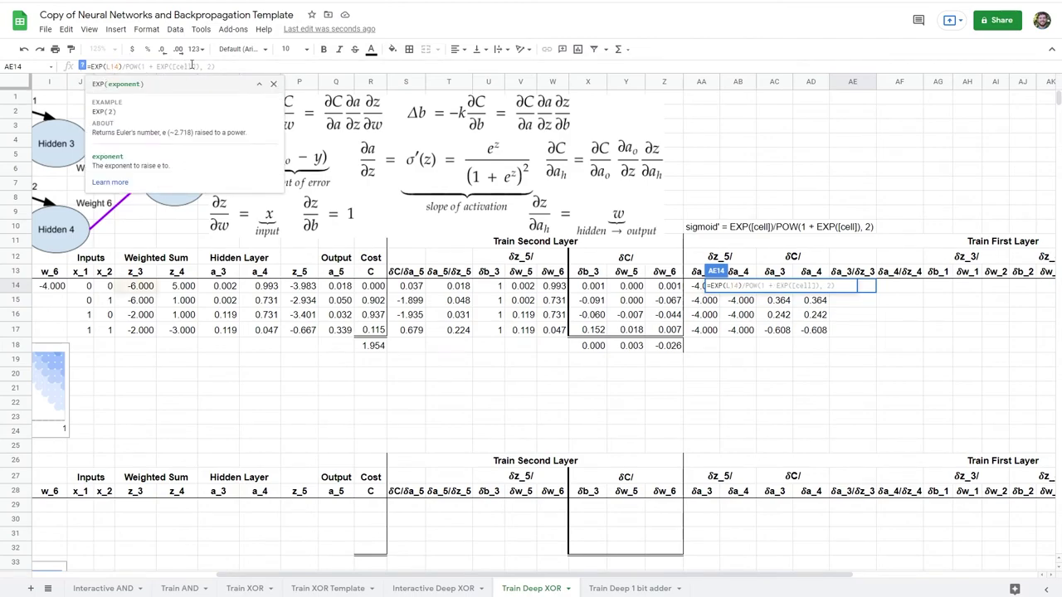
left_click_drag(192, 67, 171, 66)
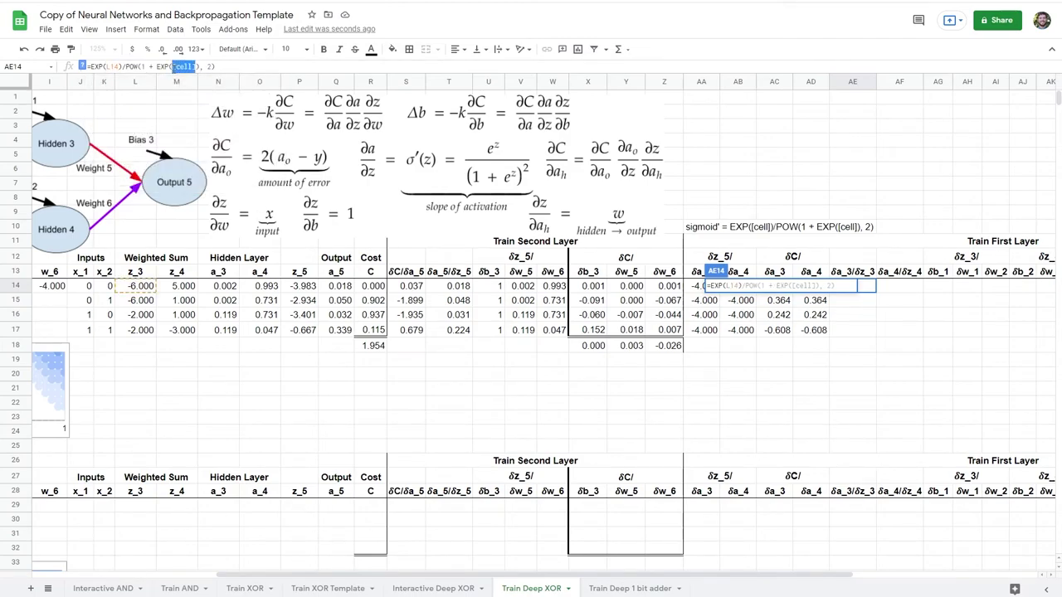
key("BackSpace")
type("L14")
key("Return")
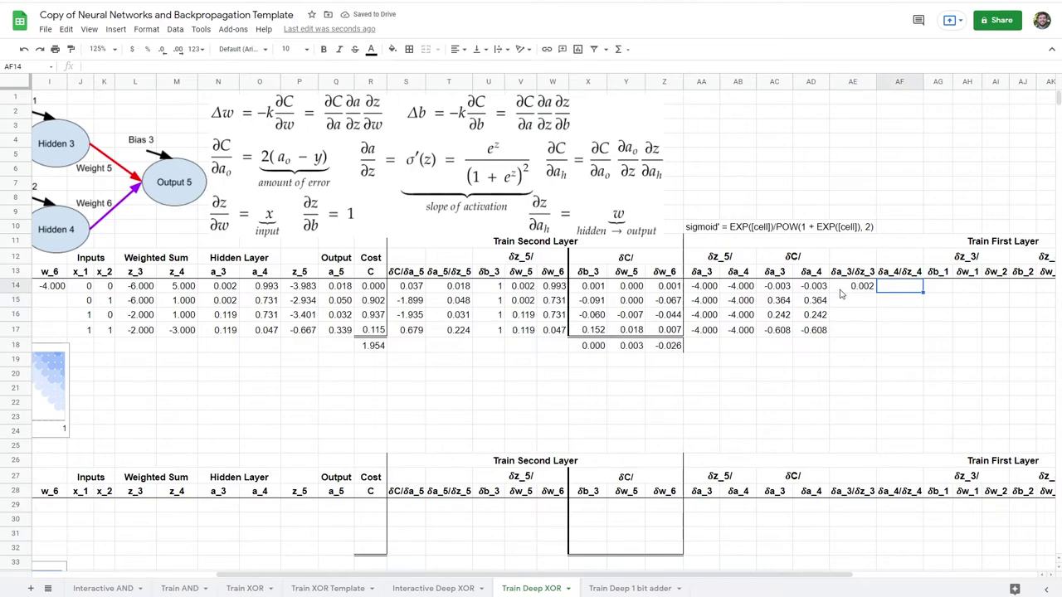
- Fill the sigmoid derivative formula from AE14 across to the δa_4/δz_4 cell AF14 and down through row 17, checking it against the z values
left_click(146, 288)
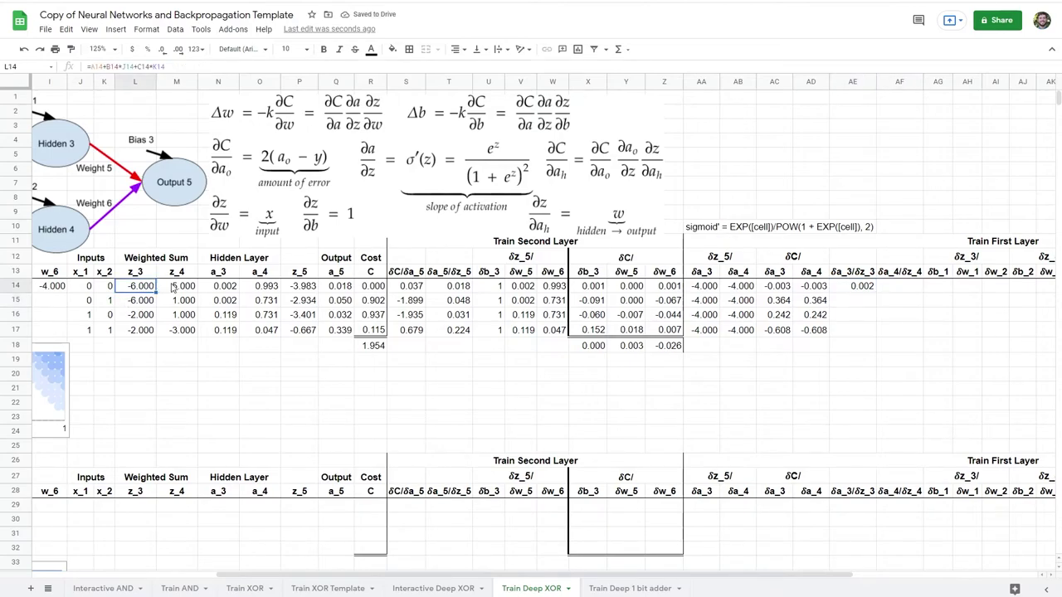
left_click(173, 288)
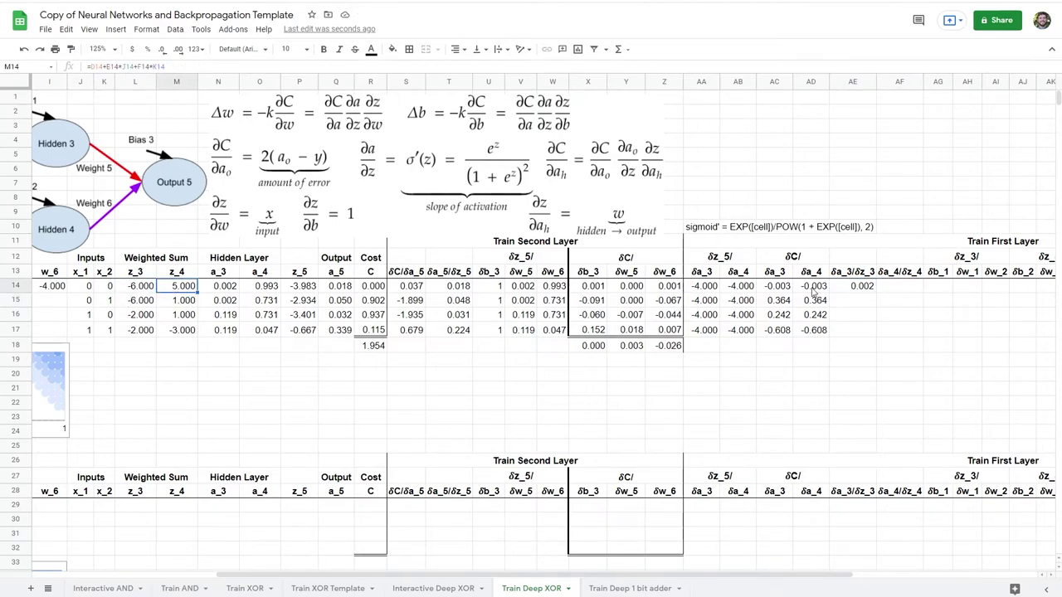
left_click(869, 292)
left_click_drag(876, 290, 903, 291)
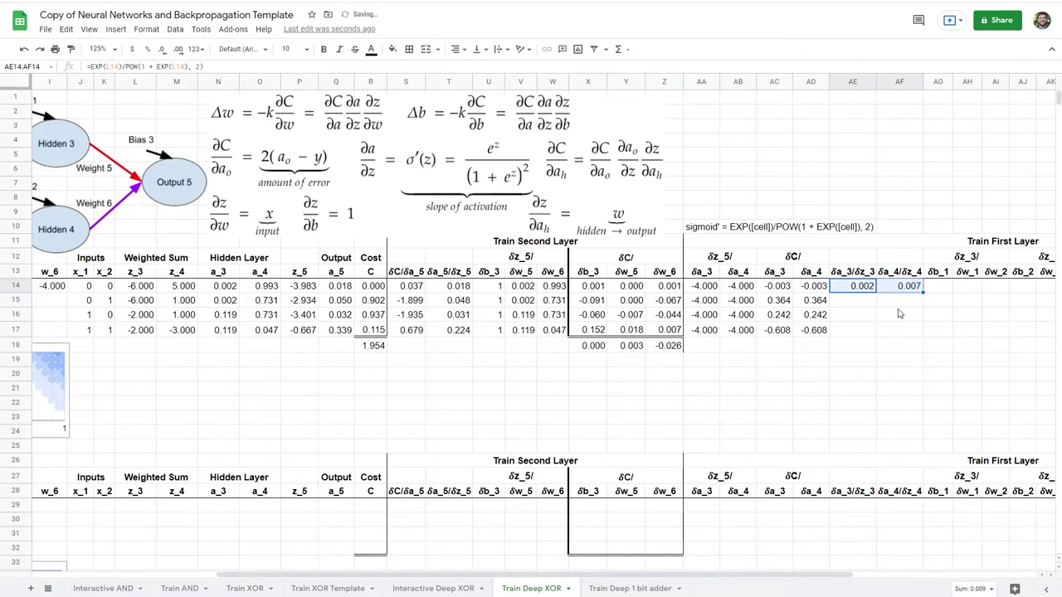
left_click_drag(923, 288, 919, 338)
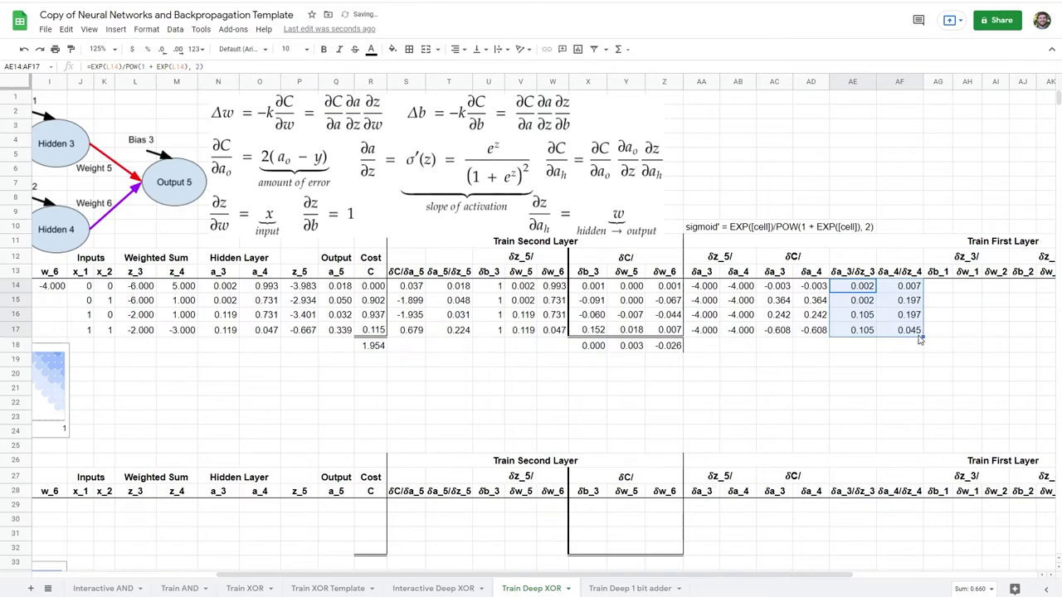
left_click(896, 316)
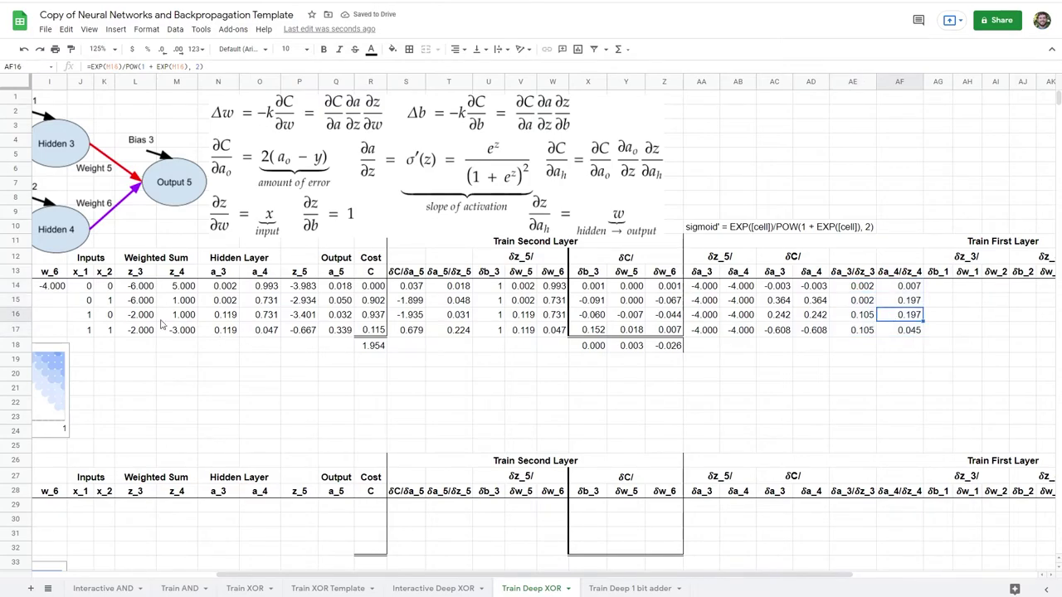
left_click_drag(141, 286, 178, 330)
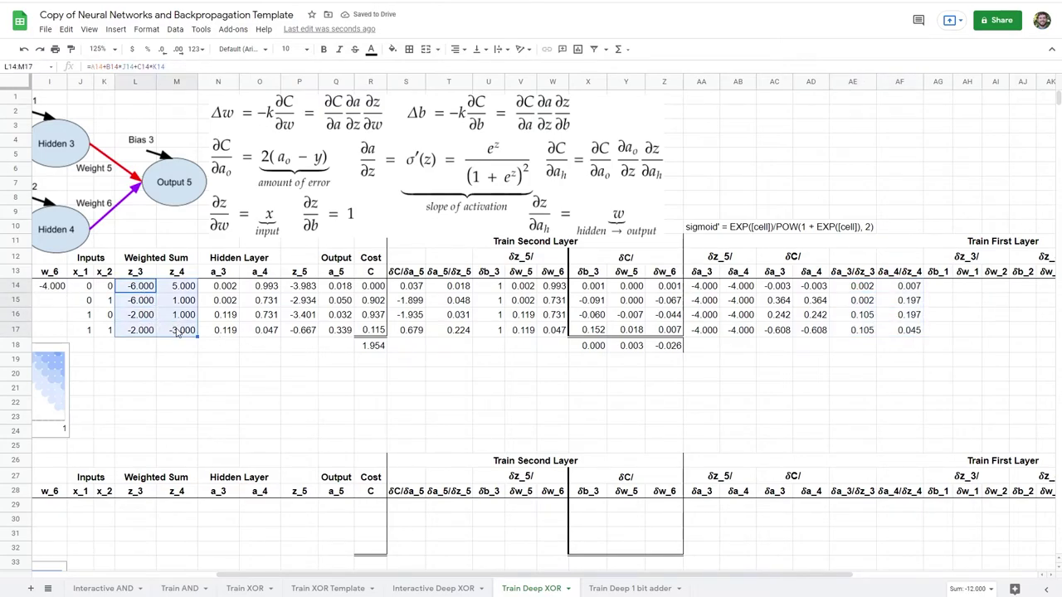
- Enter 1 in each δz_3/δb_1 cell from AG14 through AG17
left_click(937, 286)
type("1")
scroll(772, 290, "right", 4)
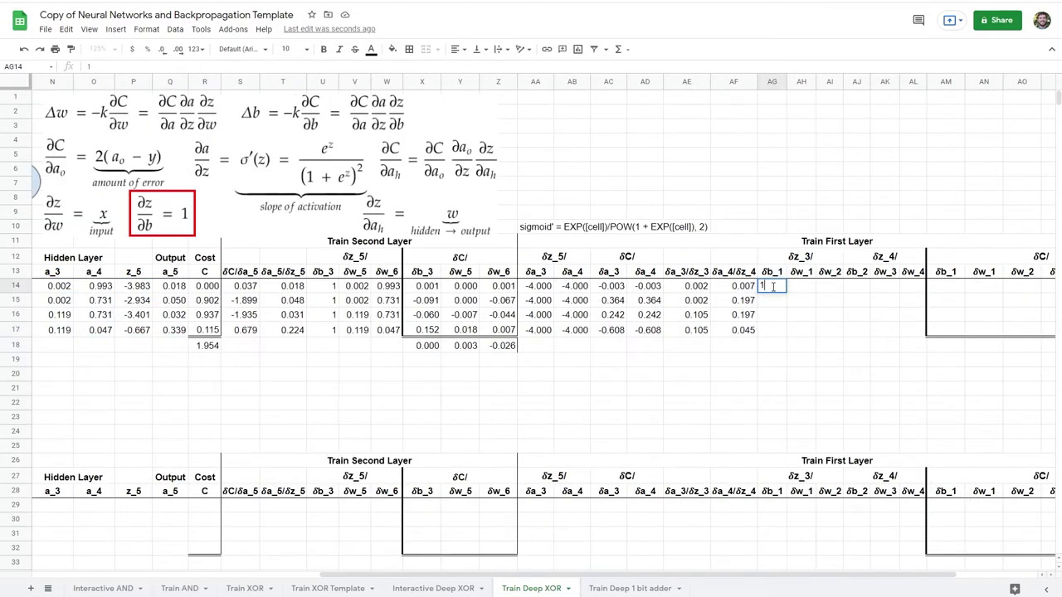
key("Return")
type("1")
key("Return")
type("1")
key("Return")
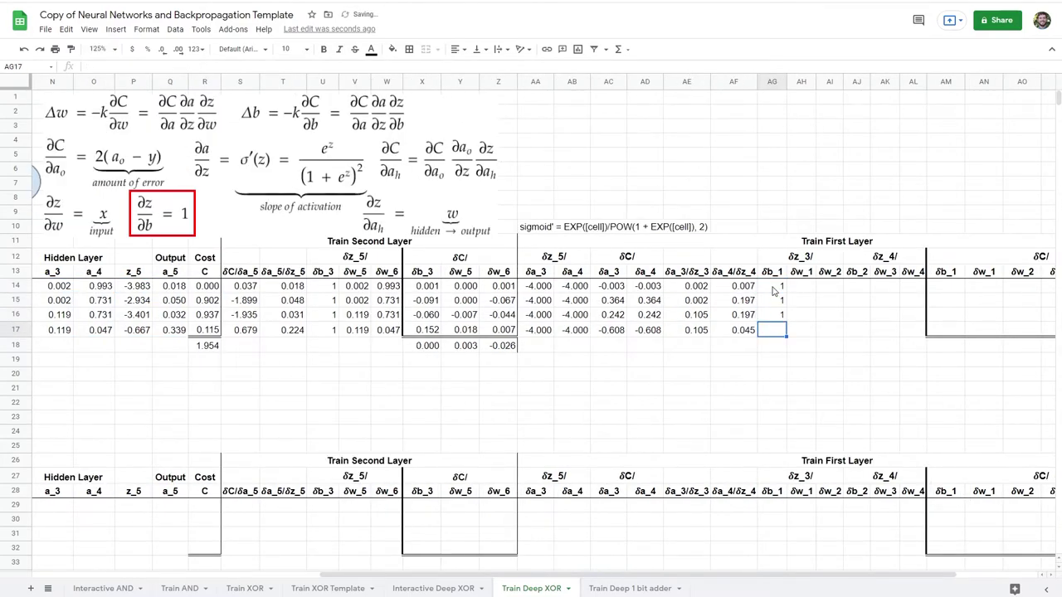
type("1")
key("Return")
- Copy the column of ones from δz_3/δb_1 into the δz_4/δb_2 column starting at AJ14
left_click(773, 291)
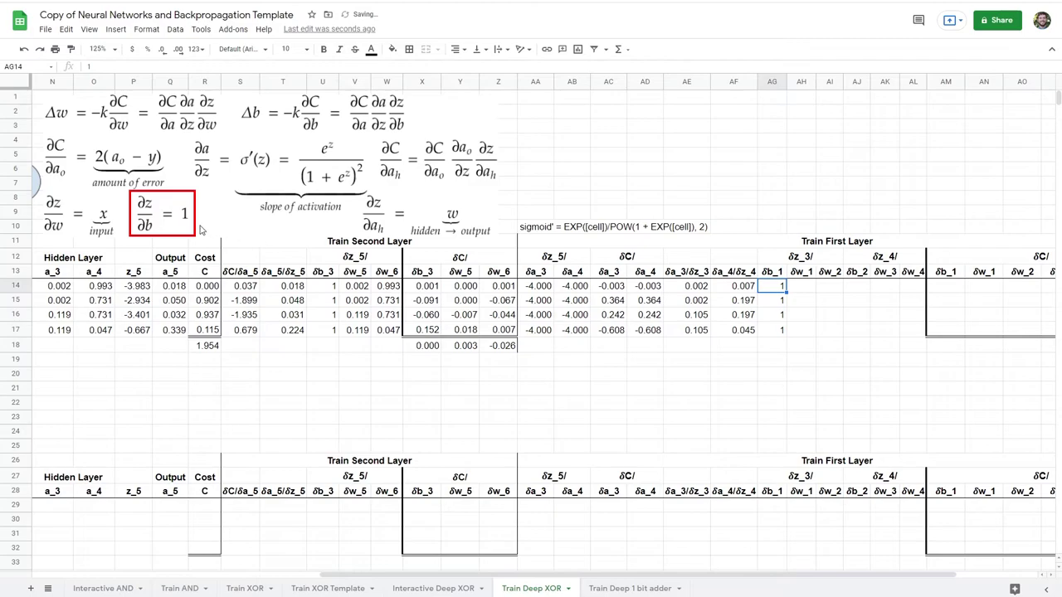
left_click(779, 340, "shift")
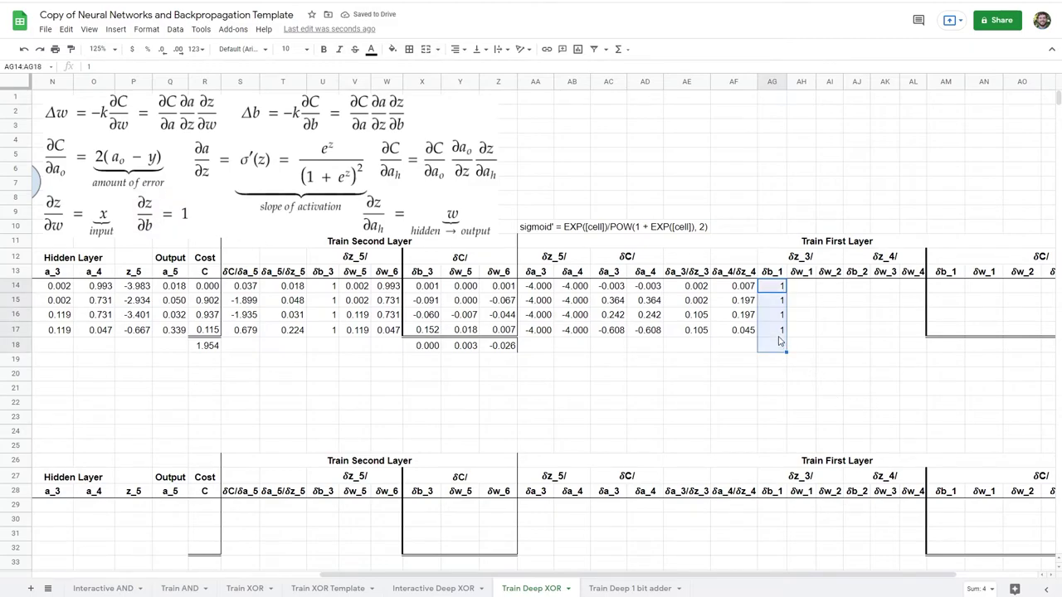
key("ctrl+c")
left_click(856, 287)
key("ctrl+v")
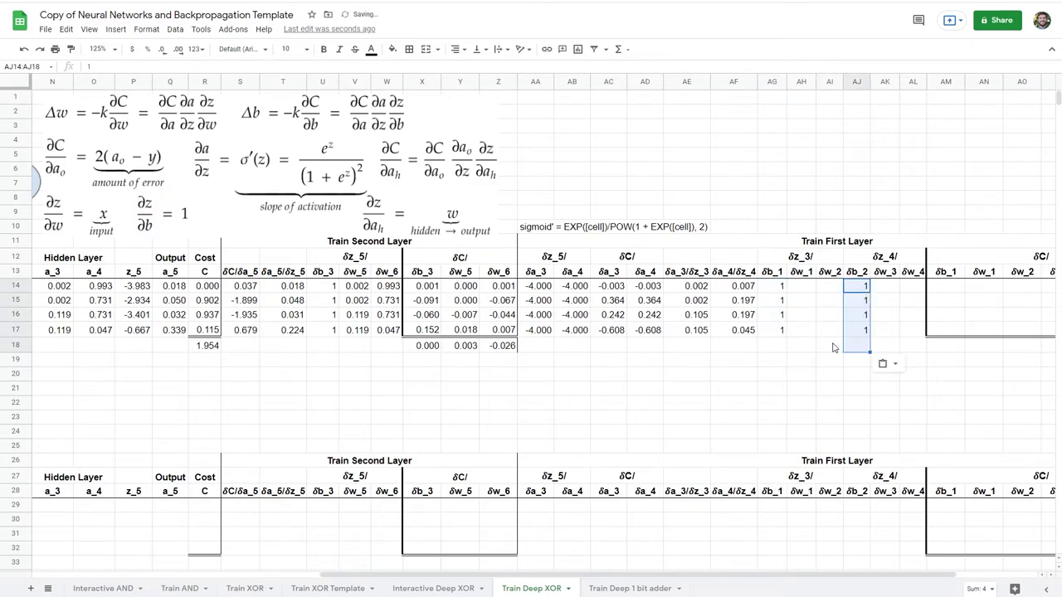
- Set the δz_3/δw_1 cell AH14 to the first row's x_1 input with =J14
left_click(803, 286)
scroll(332, 373, "left", 5)
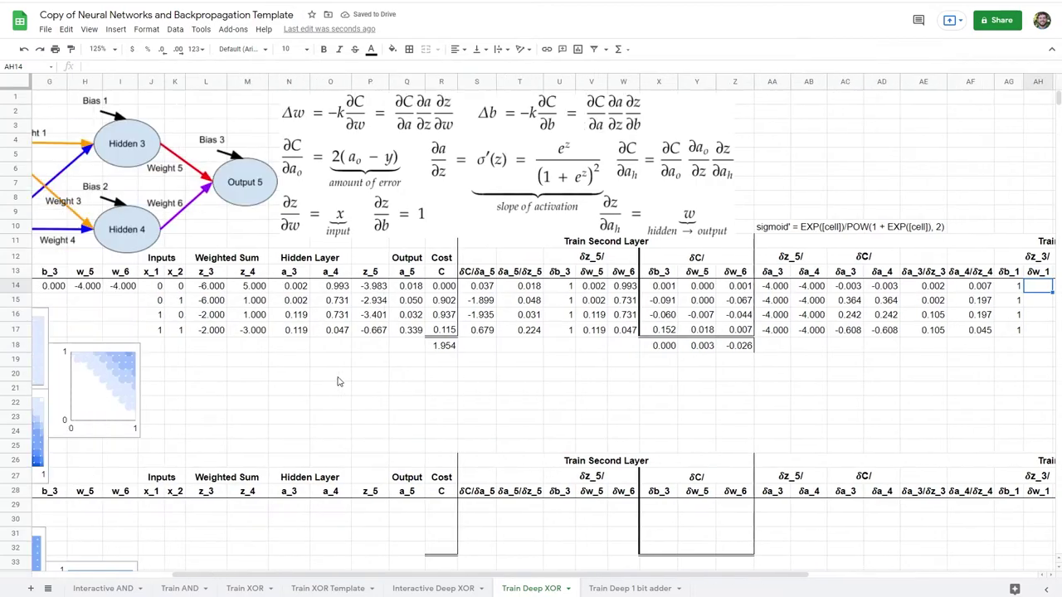
scroll(337, 382, "left", 2)
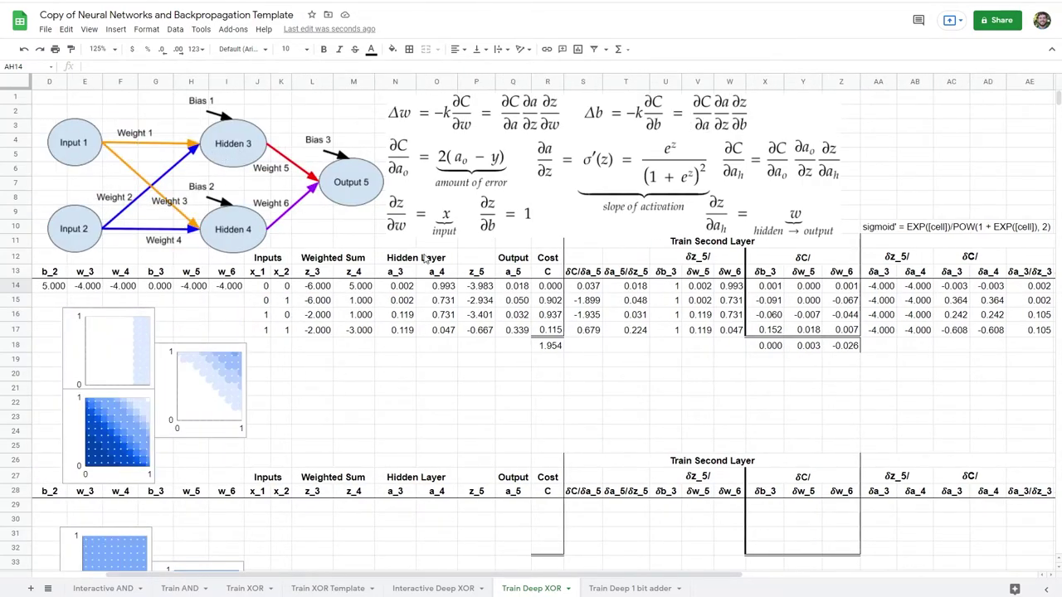
scroll(524, 339, "right", 4)
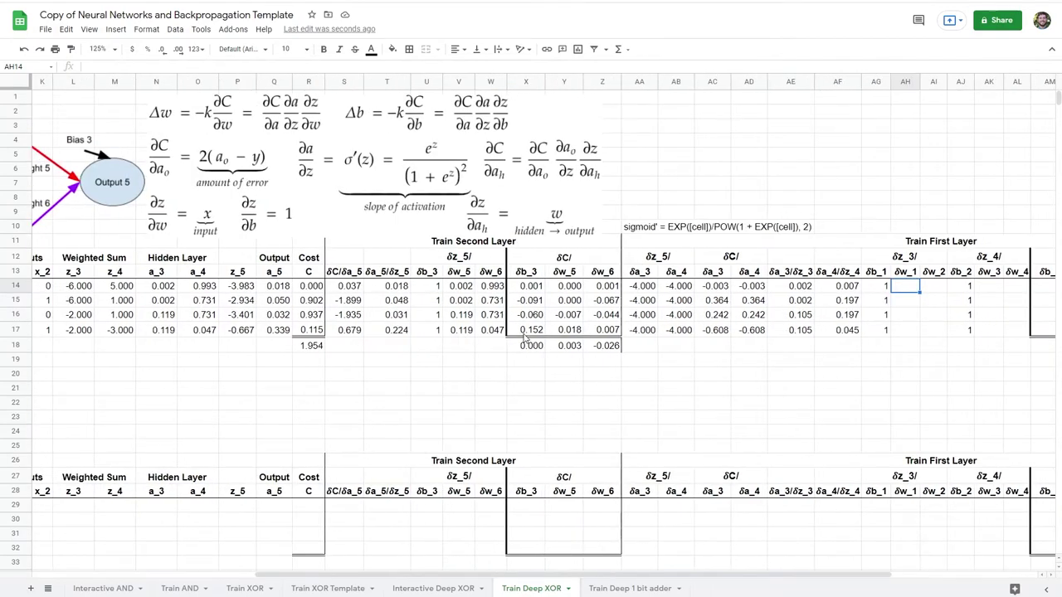
scroll(524, 338, "left", 6)
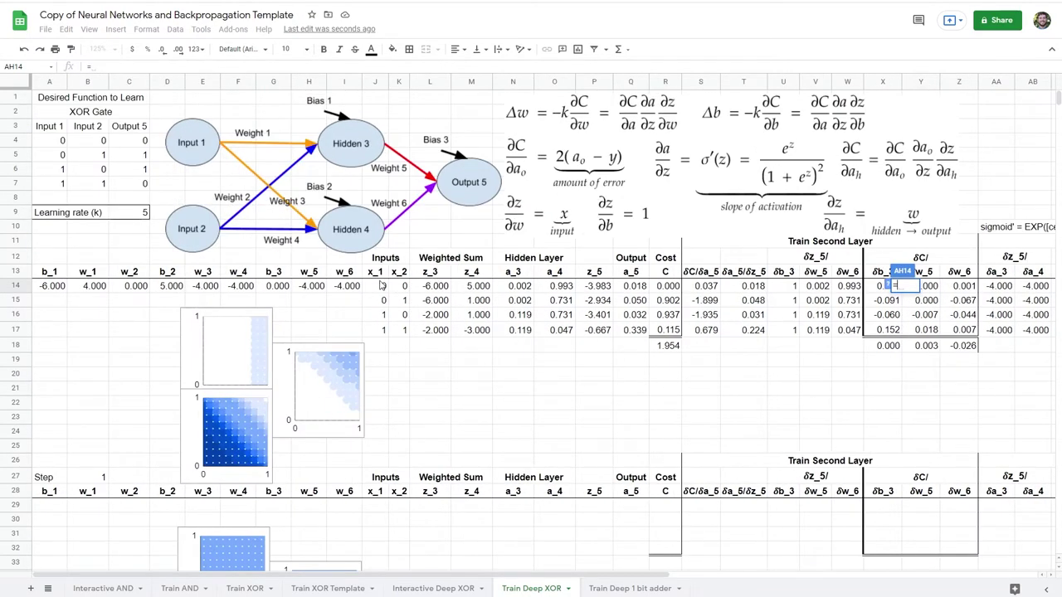
type("0")
key("Return")
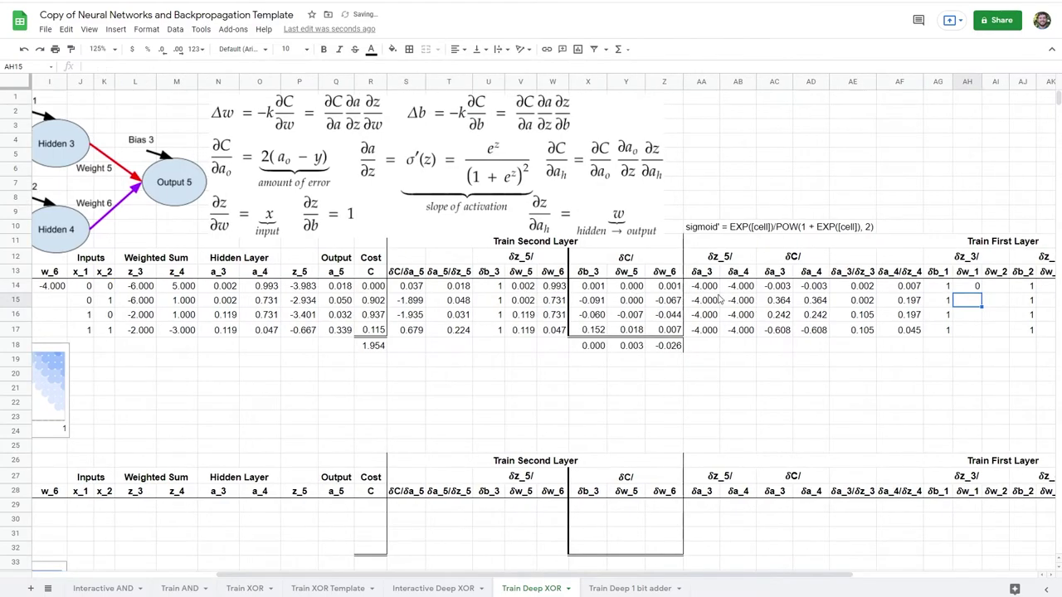
- Fill AH14's input reference across to the δw_2 cell AI14 and down through row 17
left_click(983, 289)
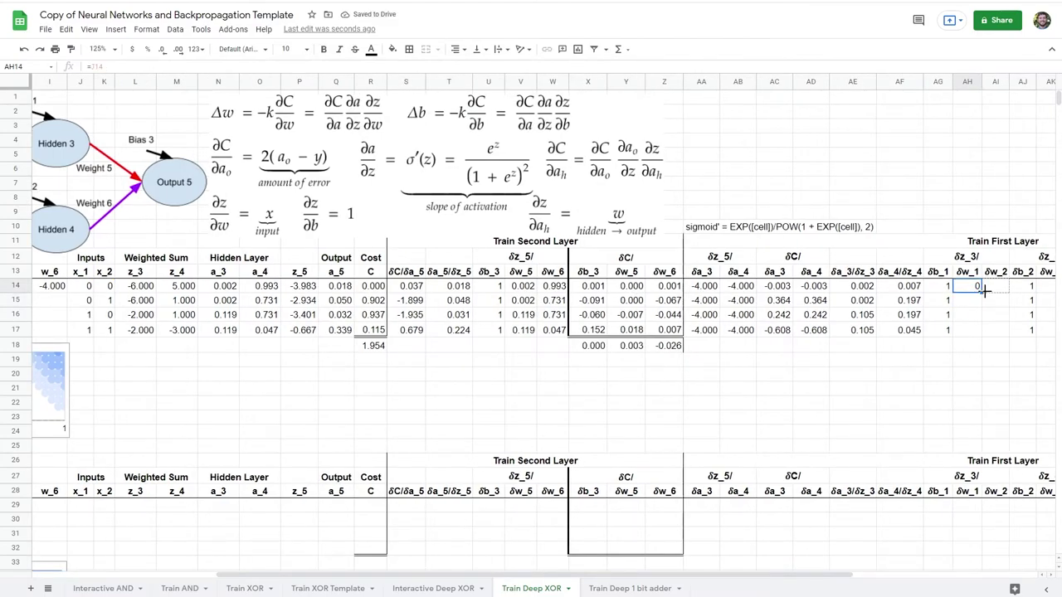
left_click_drag(984, 289, 1007, 336)
left_click(976, 290)
left_click(989, 332)
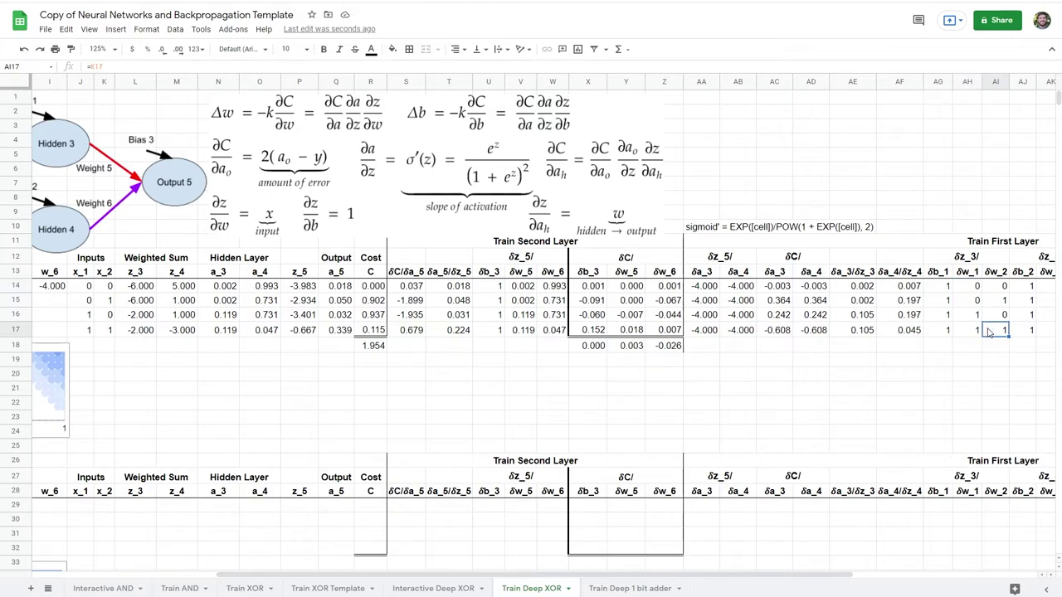
- Set the δz_4/δw_3 cell AK14 to =J14 and fill it across to AL14 and down through row 17
scroll(989, 332, "right", 2)
left_click(990, 289)
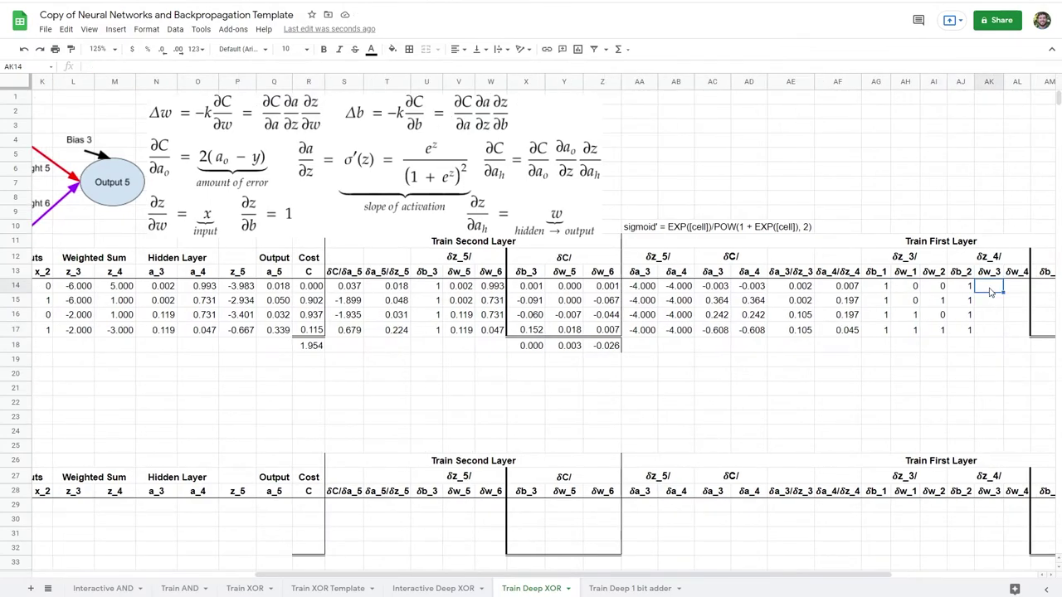
type("=")
scroll(730, 363, "left", 2)
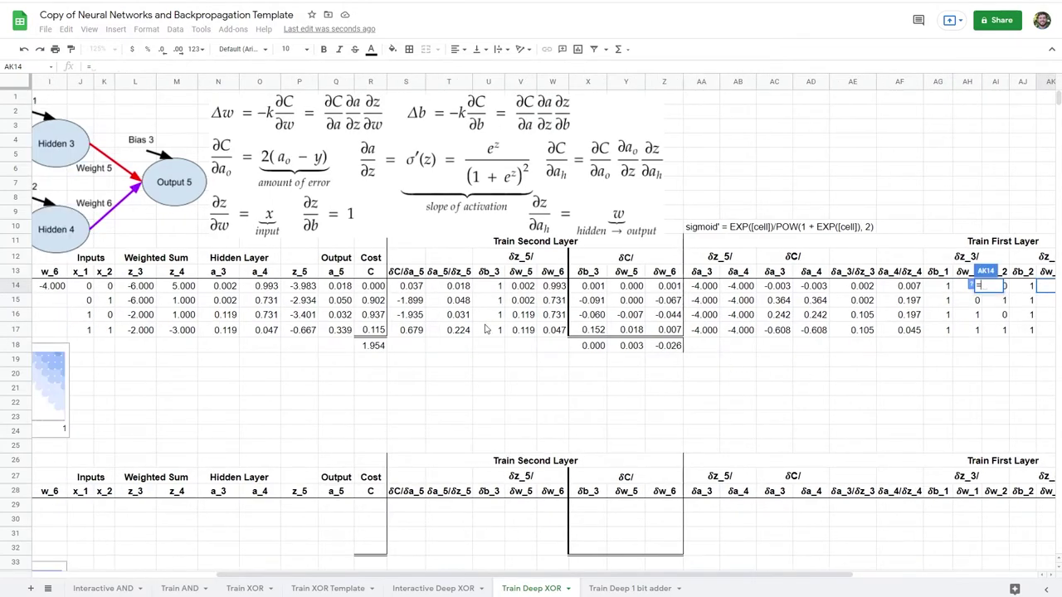
left_click(89, 287)
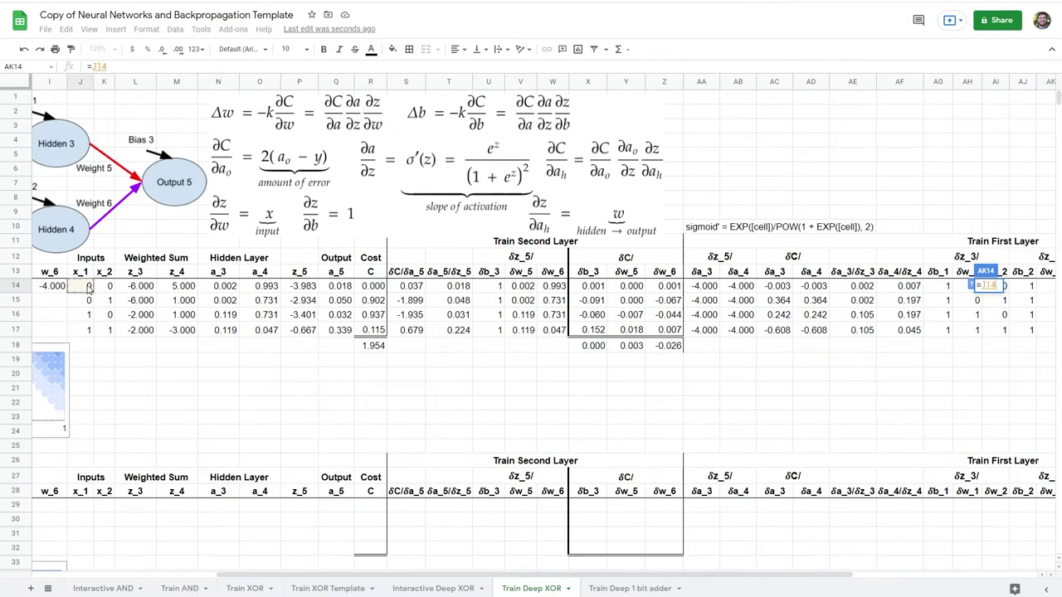
key("Tab")
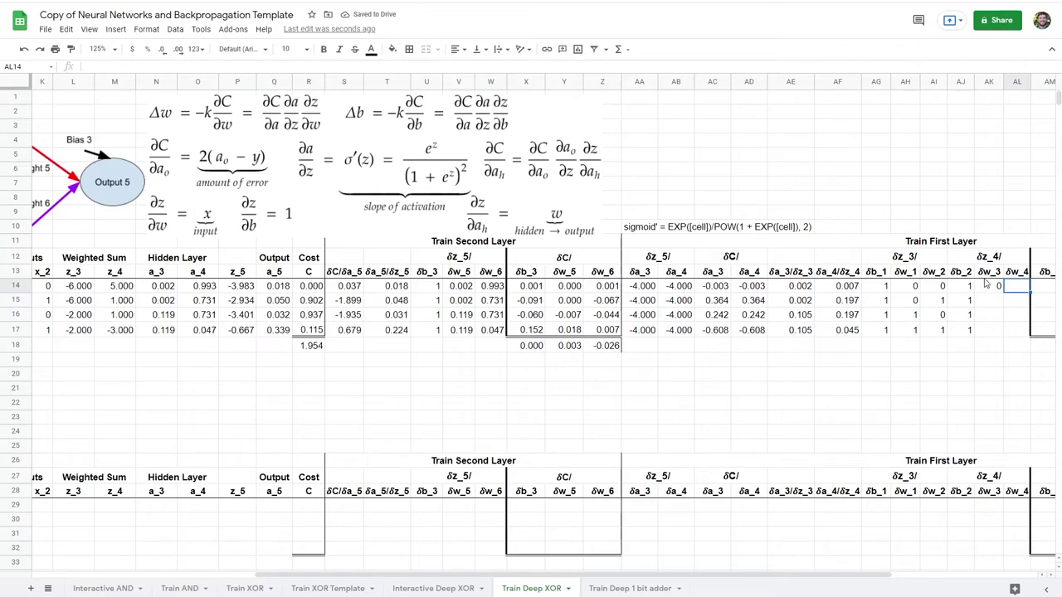
left_click(986, 285)
left_click_drag(1003, 289, 1025, 335)
- Set the δC/δb_1 cell AM14 to the chain-rule product =AC14*AE14*AG14
key("Right")
key("Right")
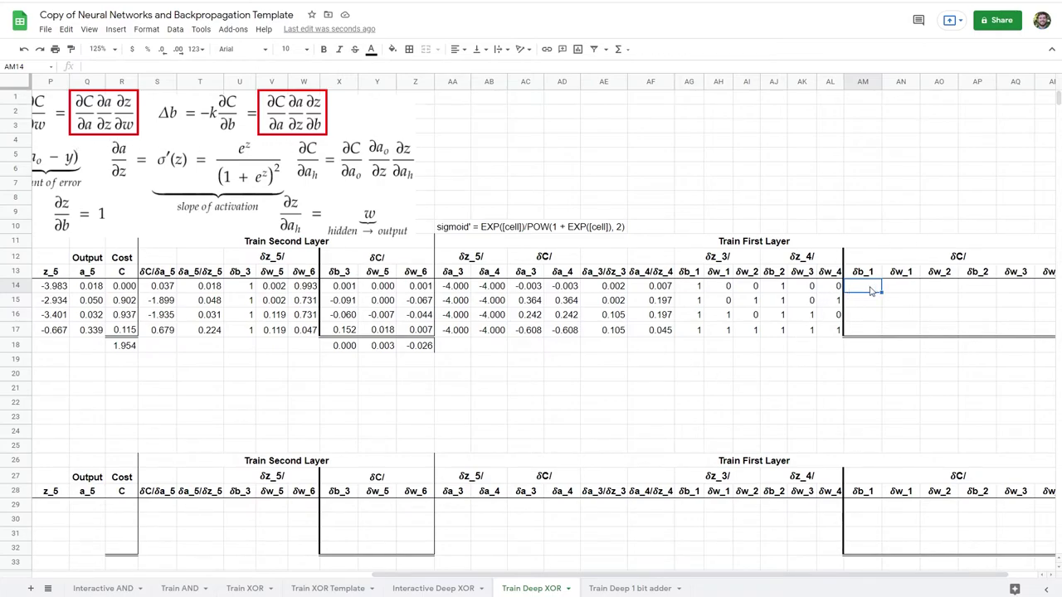
type("=")
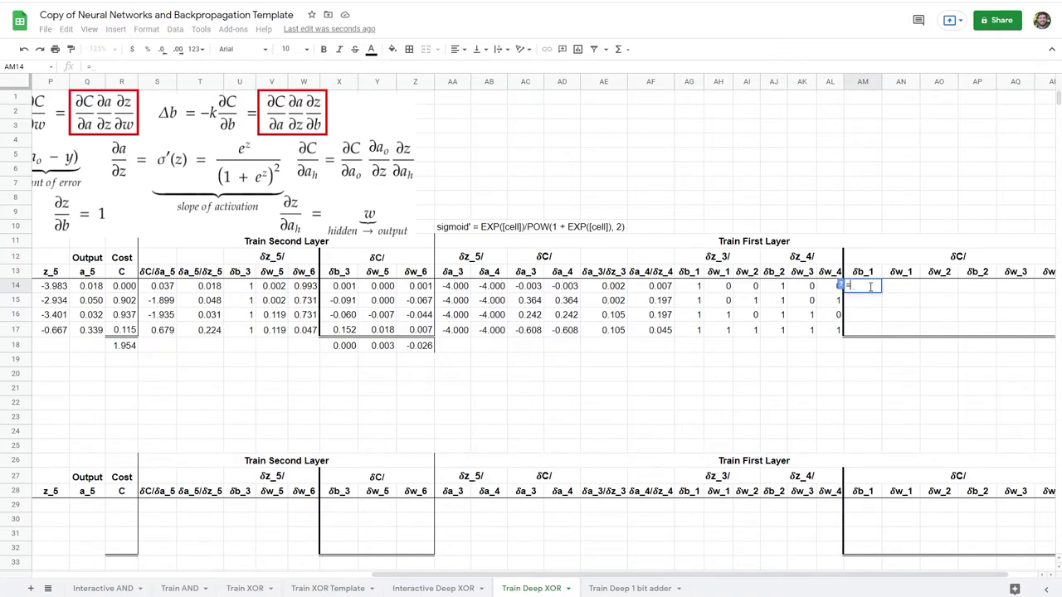
left_click(527, 287)
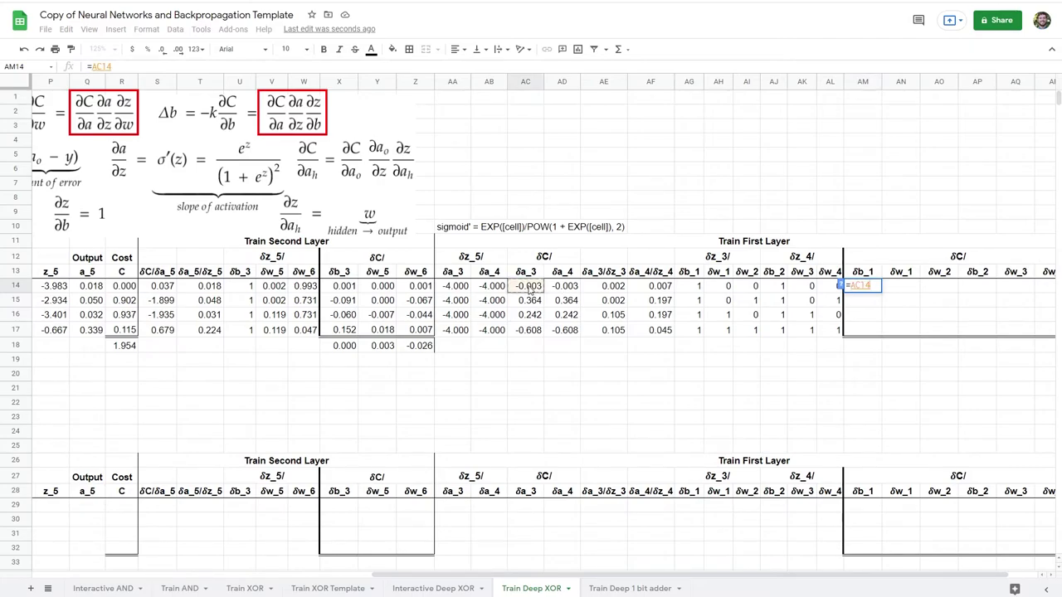
type("*")
left_click(608, 287)
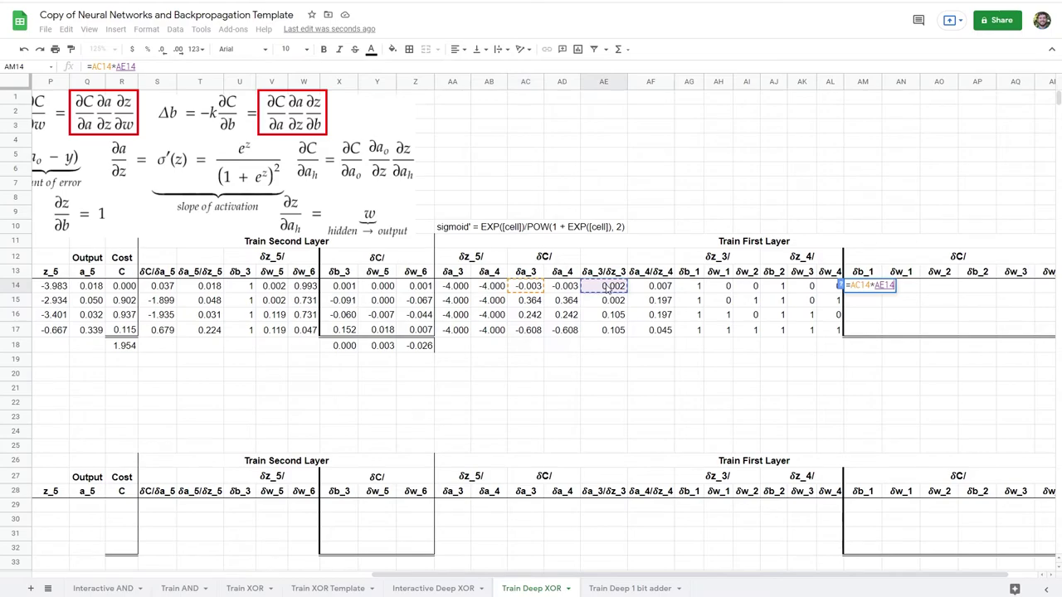
type("*")
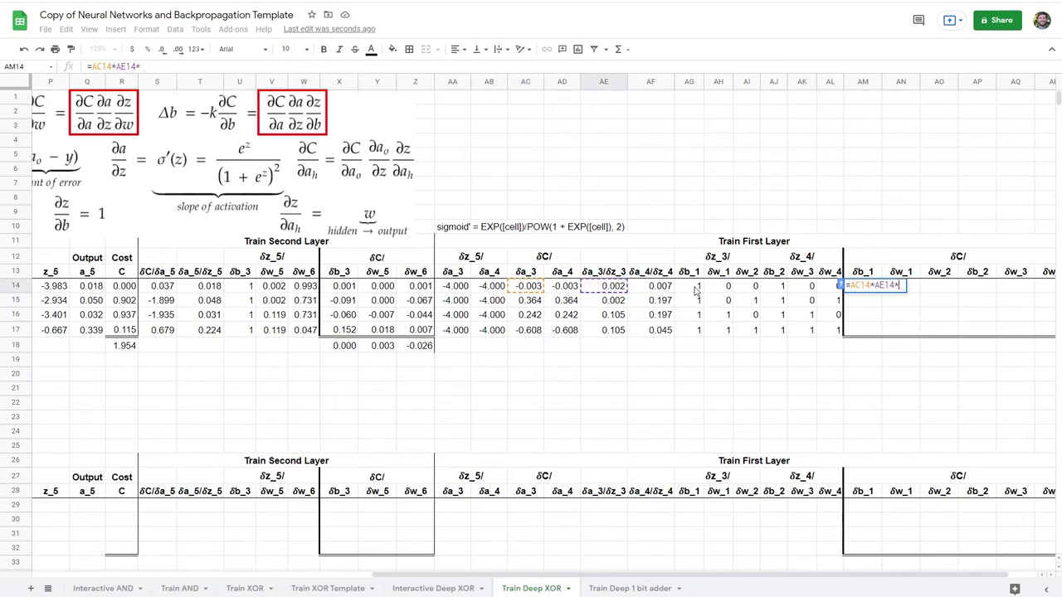
left_click(697, 287)
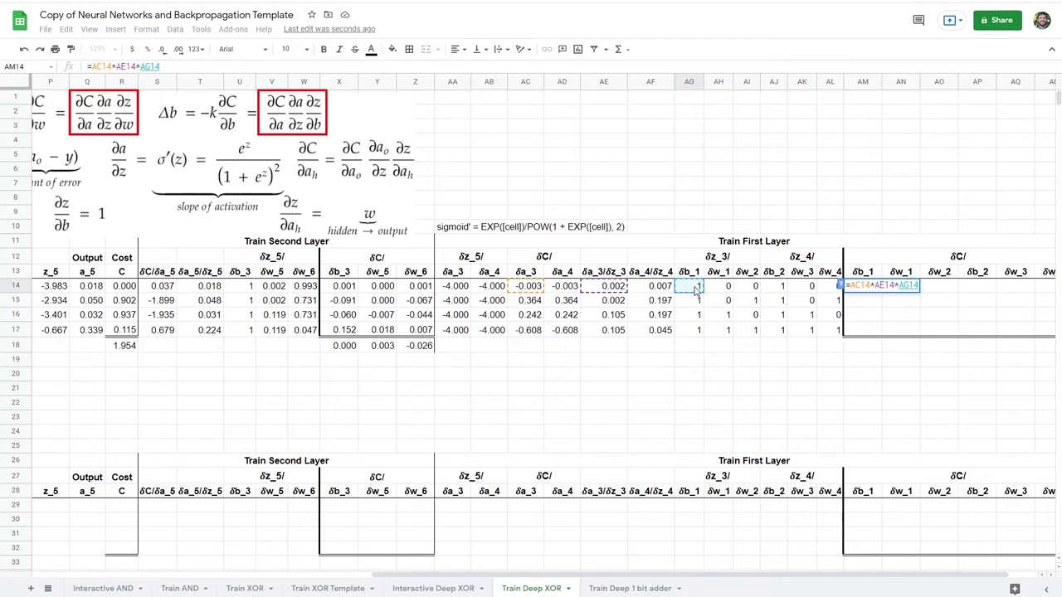
key("Return")
- Set the δC/δw_1 cell AN14 to the chain-rule product =AC14*AE14*AH14
left_click(896, 290)
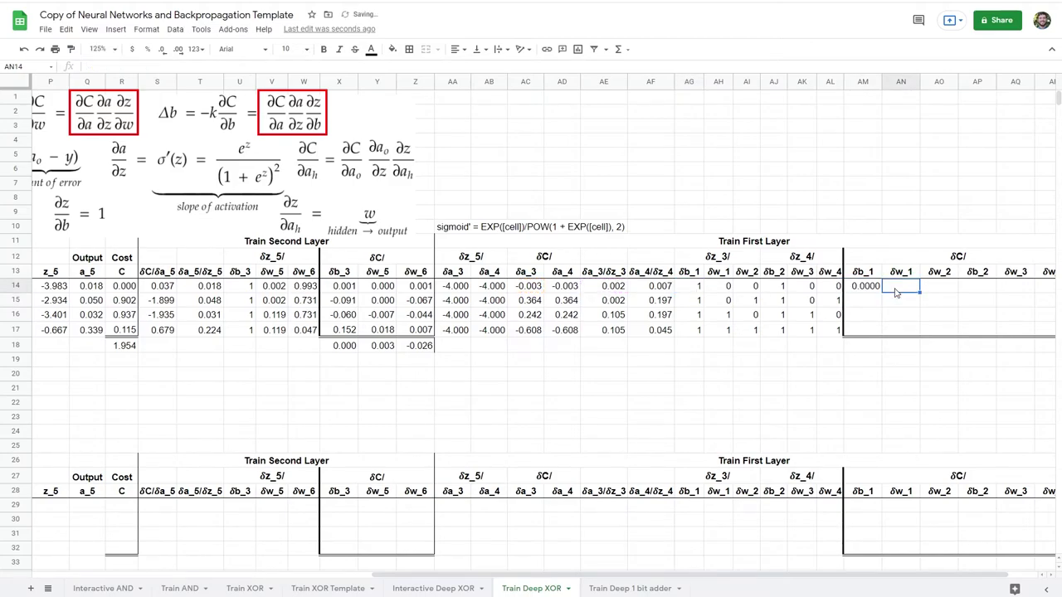
type("=")
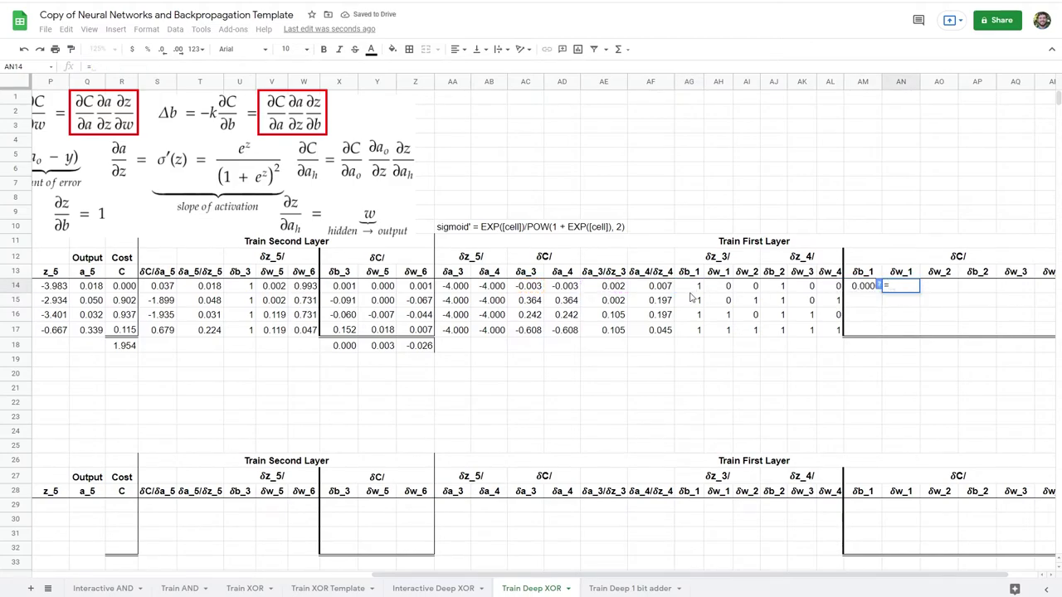
left_click(535, 291)
type("*")
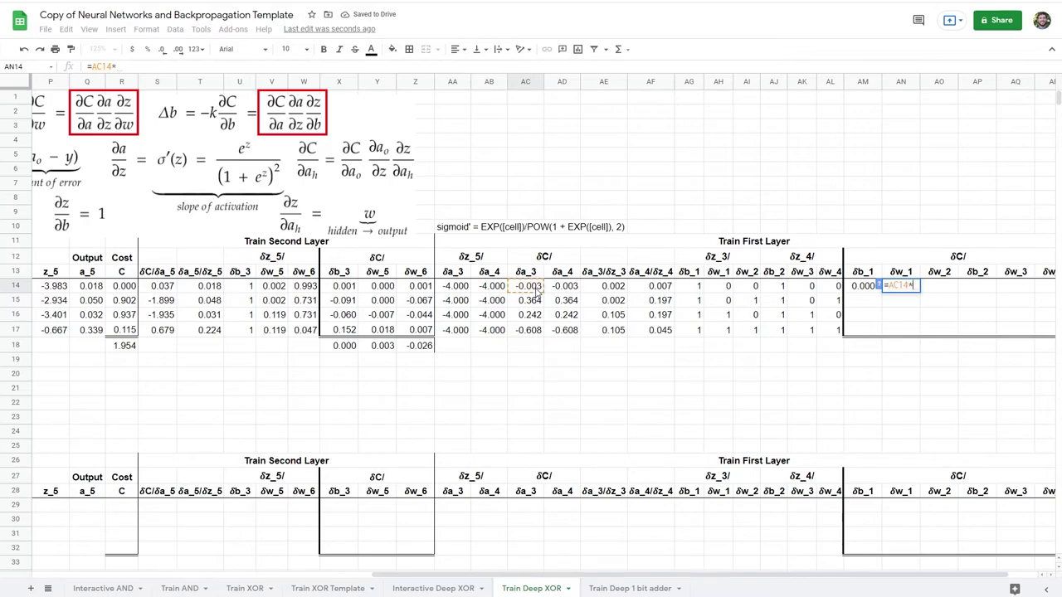
left_click(614, 288)
type("*")
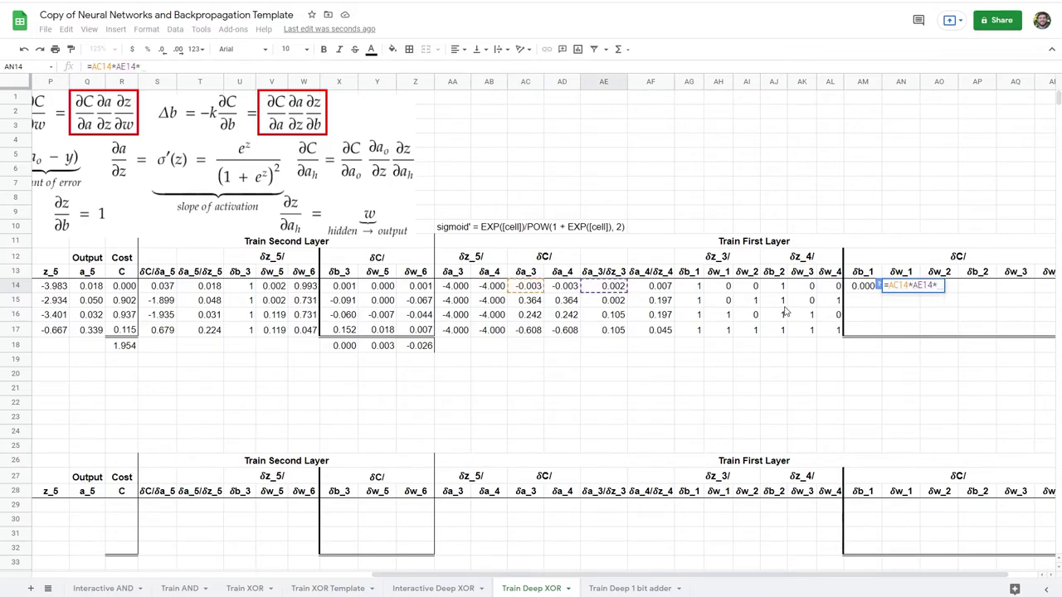
left_click(720, 287)
key("Return")
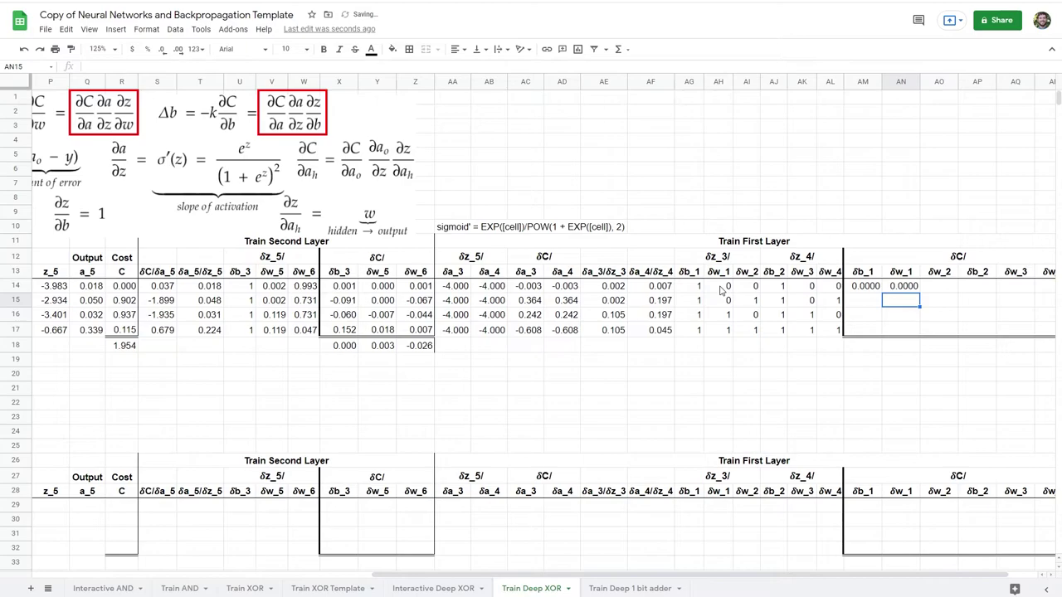
- Set the δC/δw_2 cell AO14 to the chain-rule product =AC14*AE14*AI14
left_click(922, 282)
type("=")
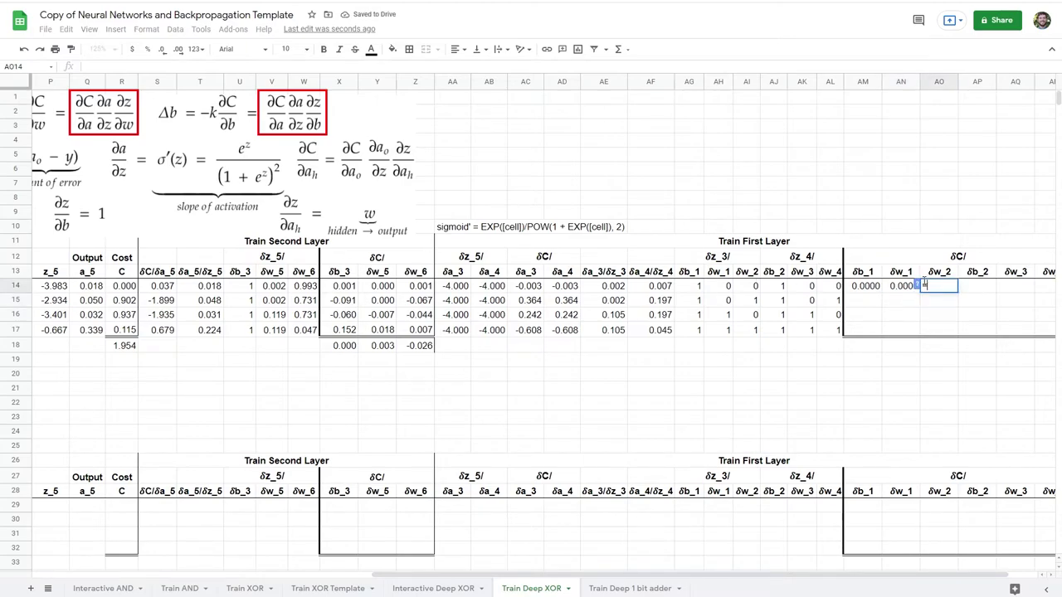
left_click(533, 287)
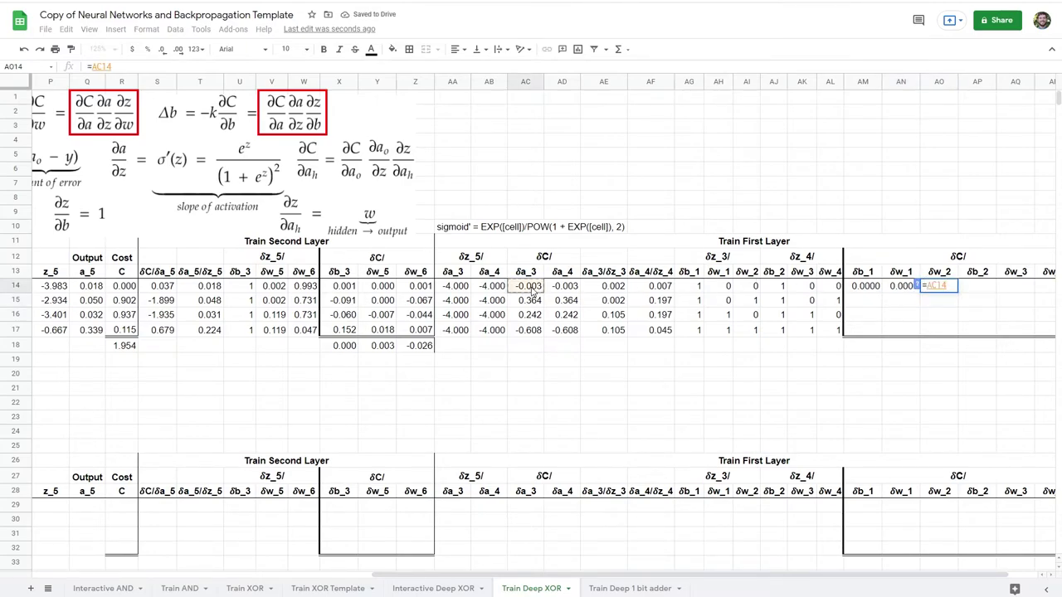
type("*")
left_click(591, 288)
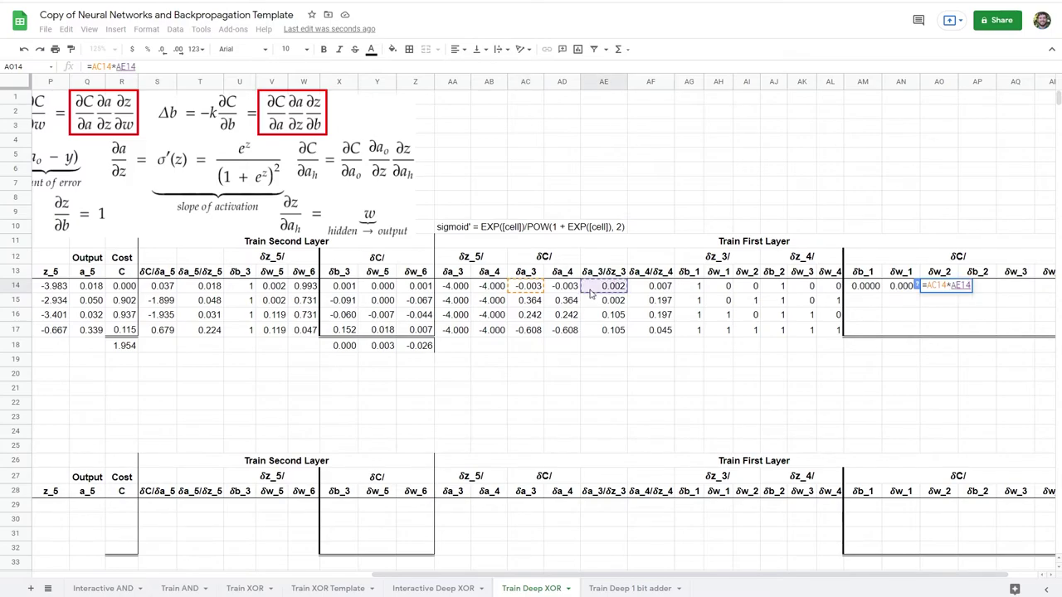
type("*")
left_click(750, 288)
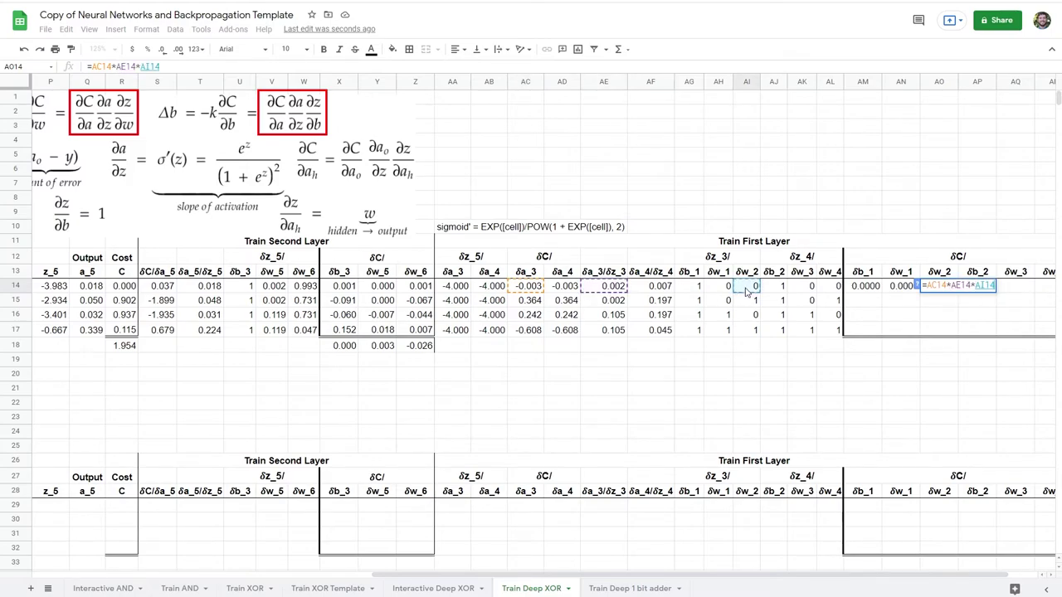
key("Return")
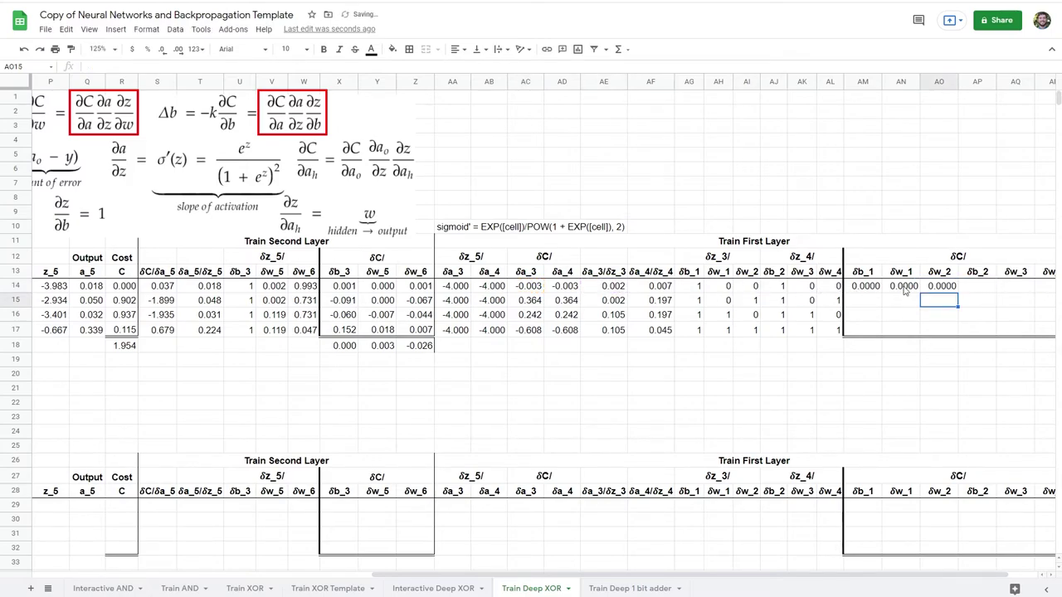
- Set the δC/δb_2 cell AP14 to the chain-rule product =AD14*AF14*AJ14
left_click(964, 289)
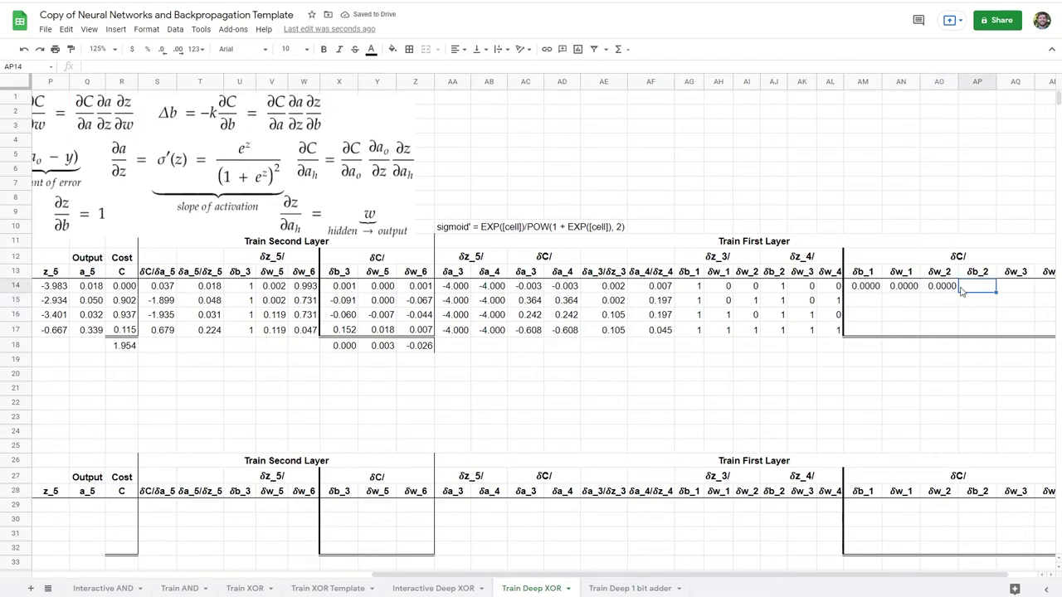
scroll(961, 290, "right", 2)
type("=")
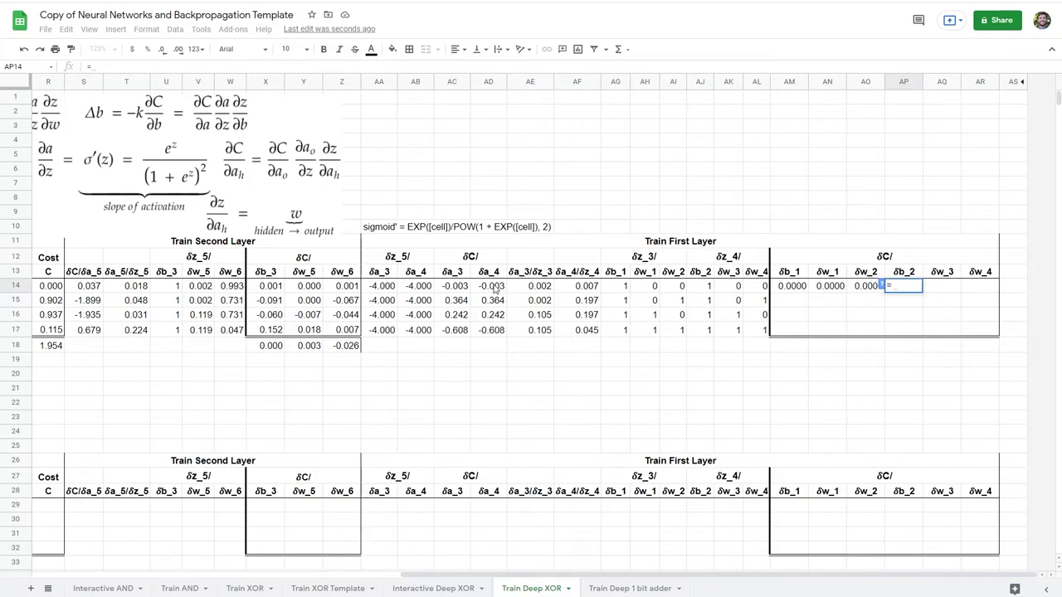
scroll(860, 321, "left", 10)
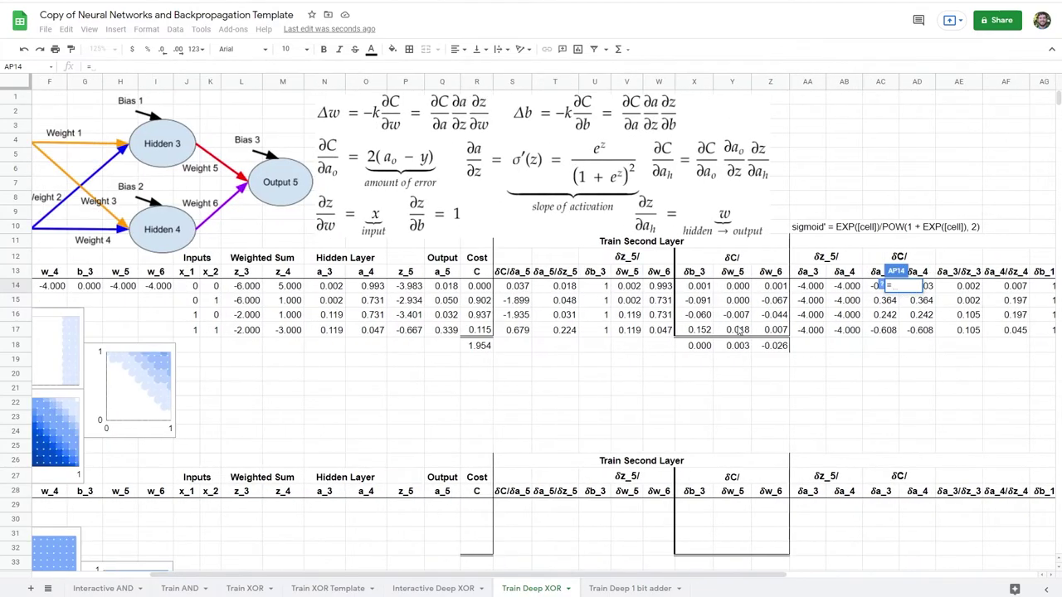
scroll(689, 357, "right", 10)
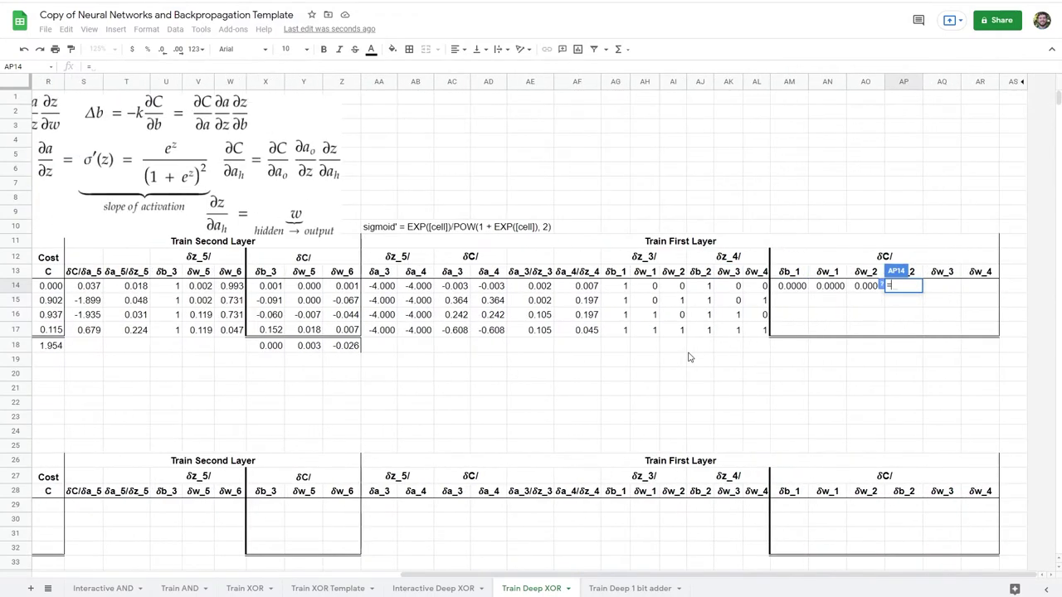
left_click(500, 287)
type("*")
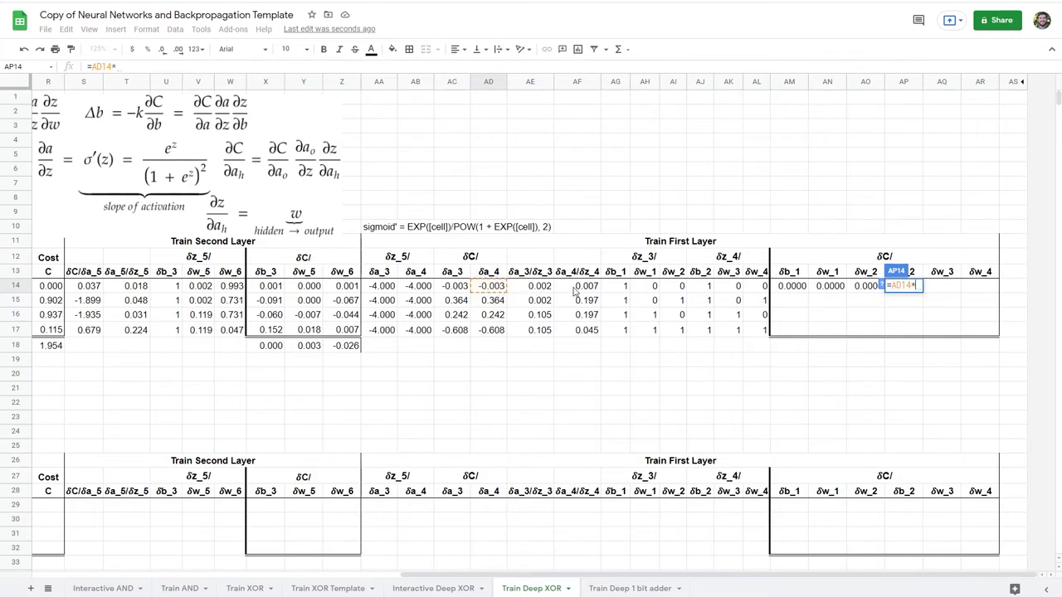
left_click(574, 290)
type("*")
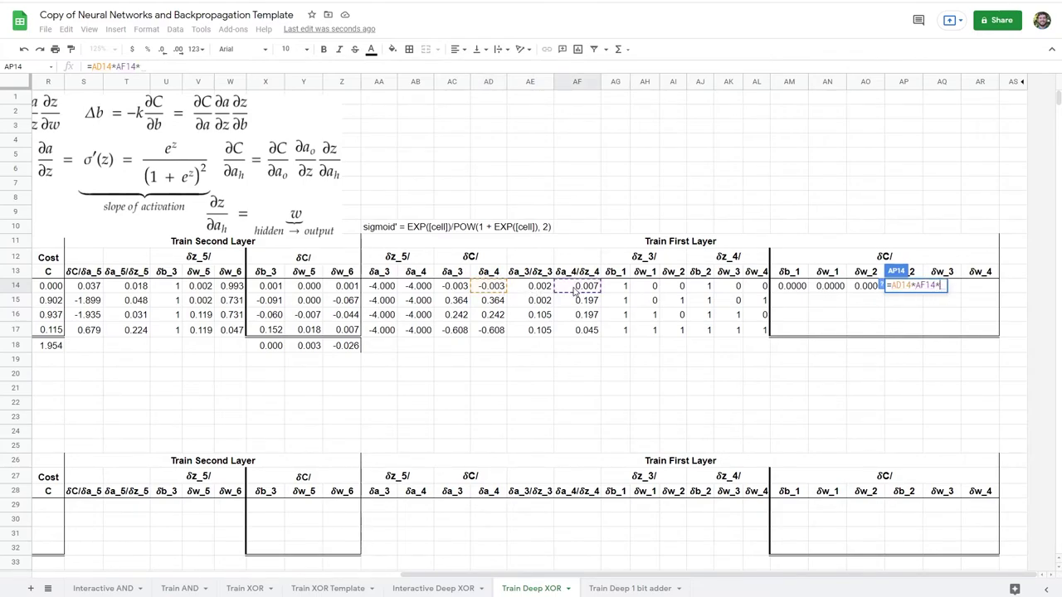
left_click(704, 292)
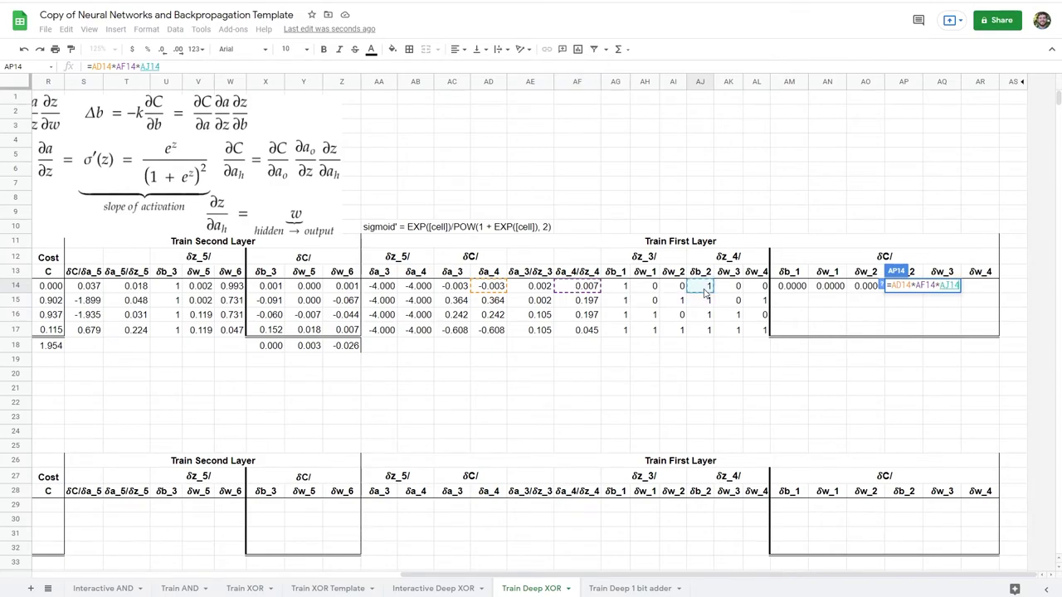
key("Return")
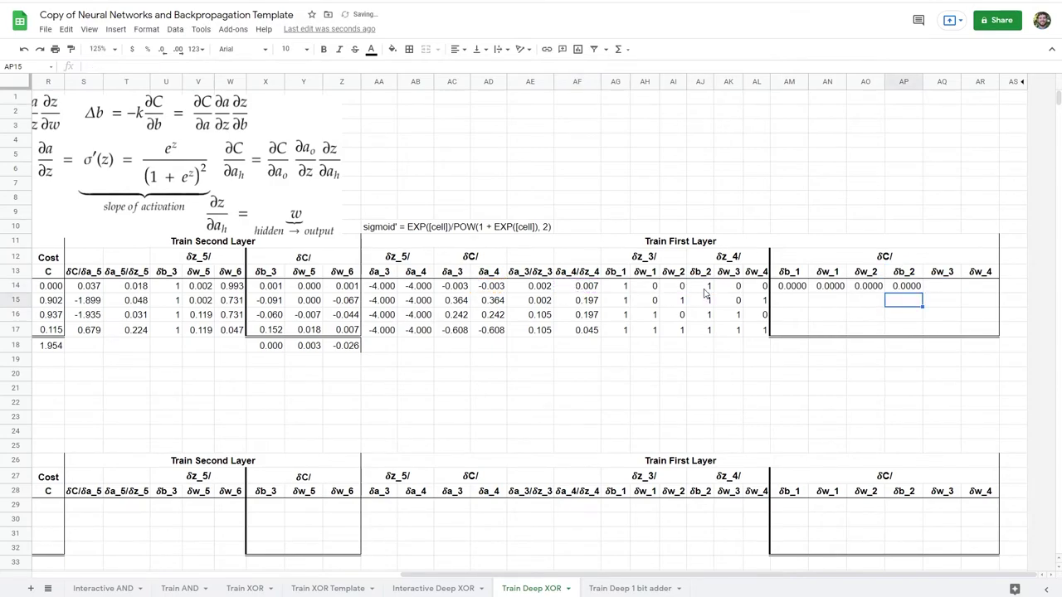
- Set the δC/δw_3 cell AQ14 to the chain-rule product =AD14*AF14*AK14
left_click(933, 287)
type("=")
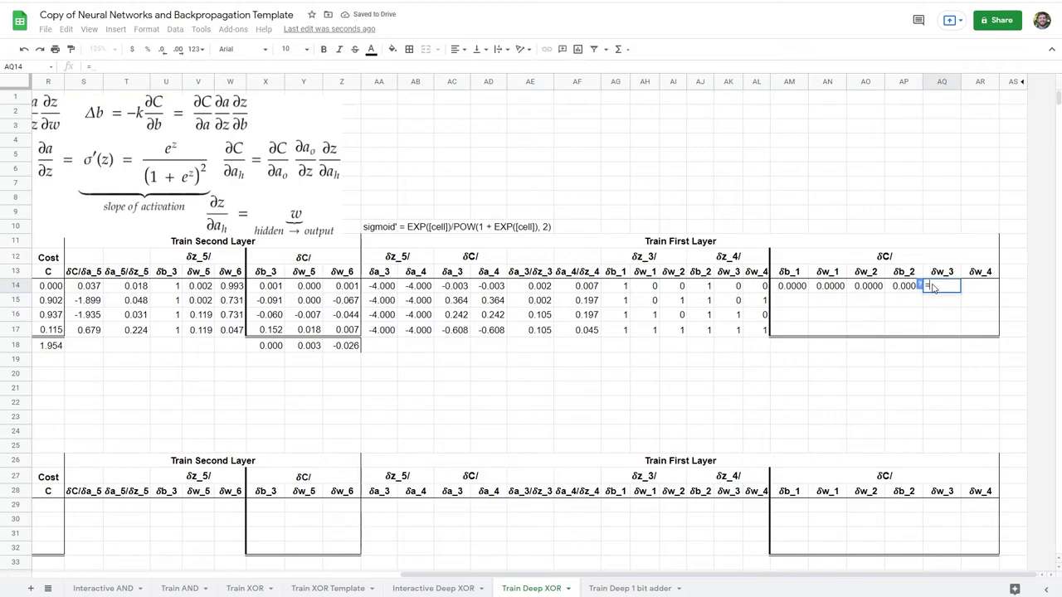
left_click(492, 287)
type("*")
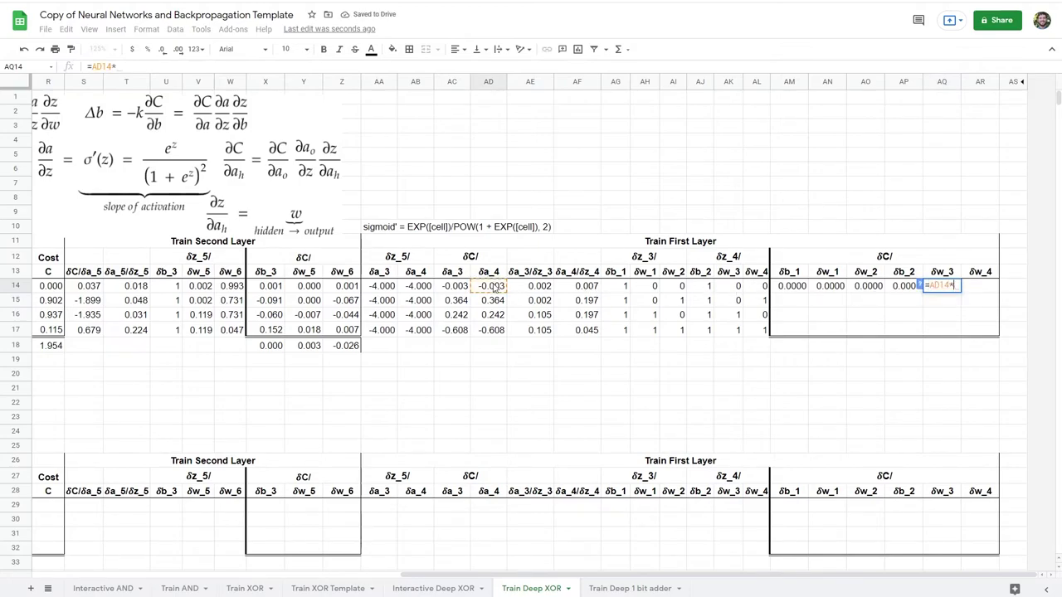
left_click(583, 289)
type("*")
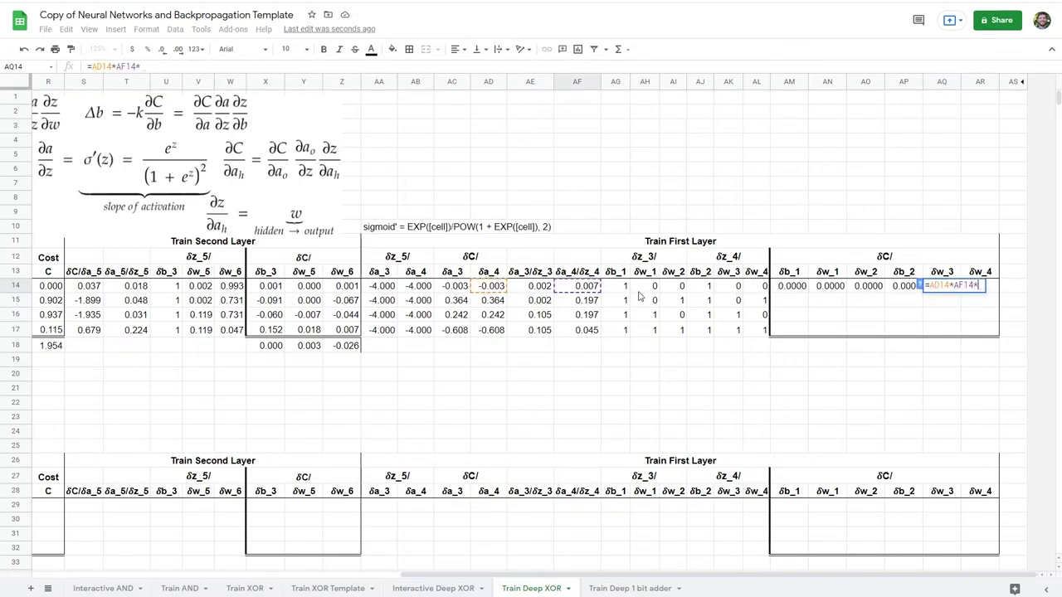
left_click(724, 290)
key("Return")
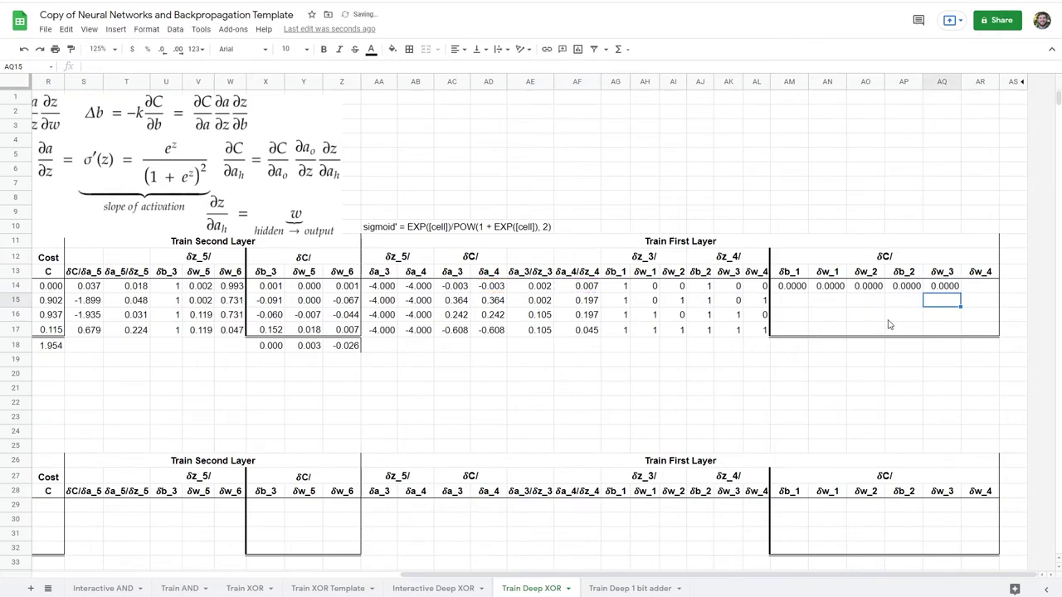
- Set the δC/δw_4 cell AR14 to the chain-rule product =AD14*AF14*AL14
left_click(986, 286)
type("=")
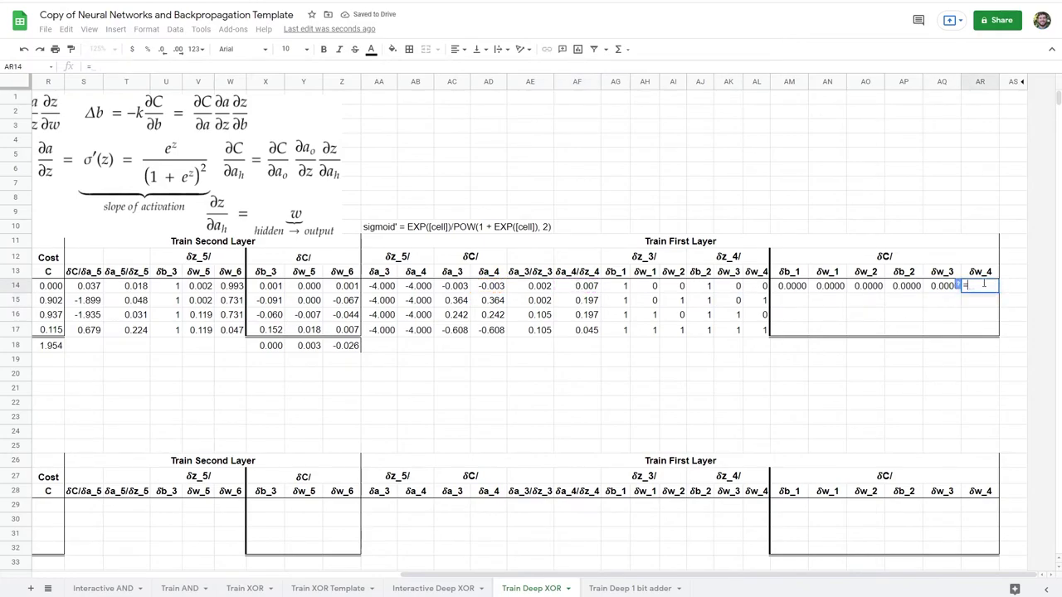
left_click(494, 287)
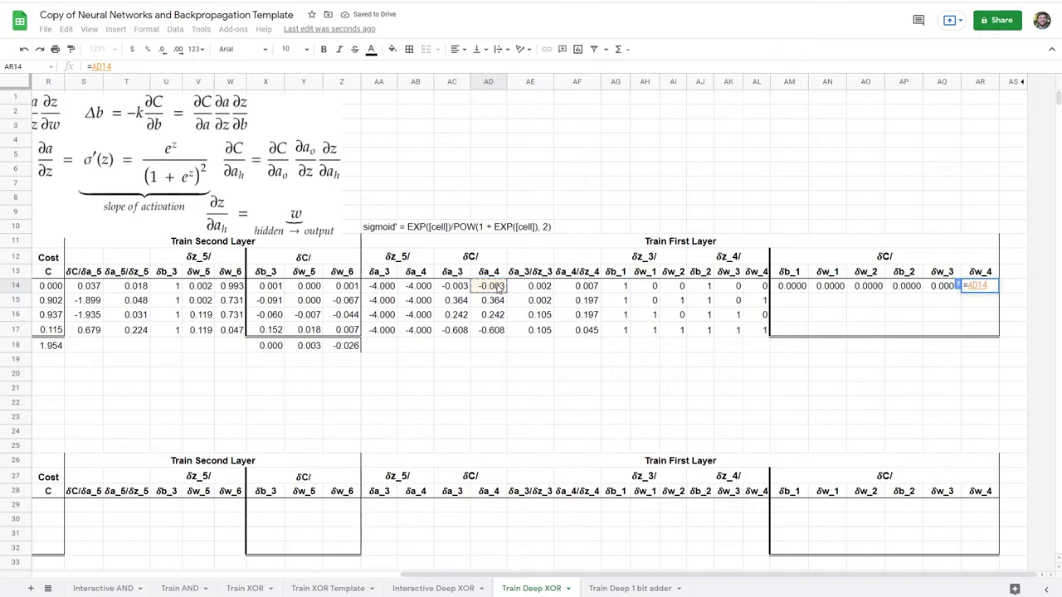
type("*")
left_click(569, 287)
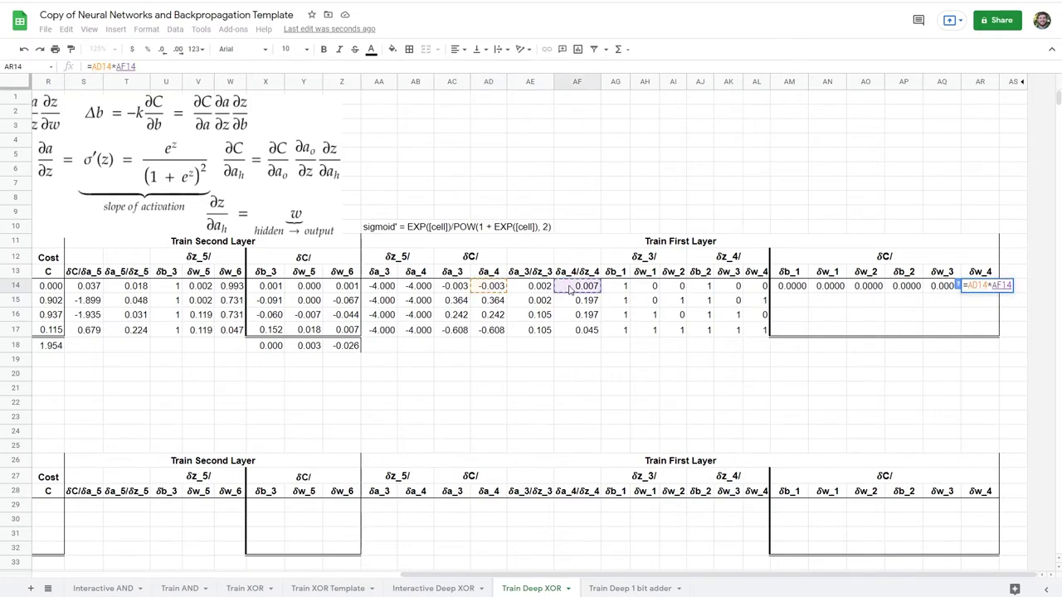
type("*")
left_click(762, 287)
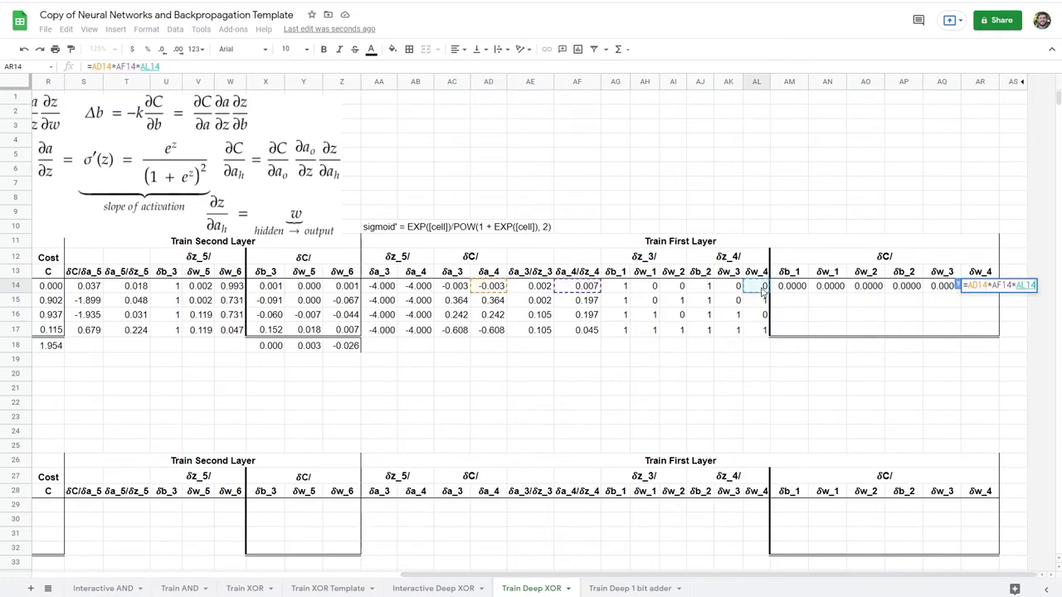
key("Return")
- Fill the first-layer δC formulas in AM14:AR14 down through row 17
left_click(792, 290)
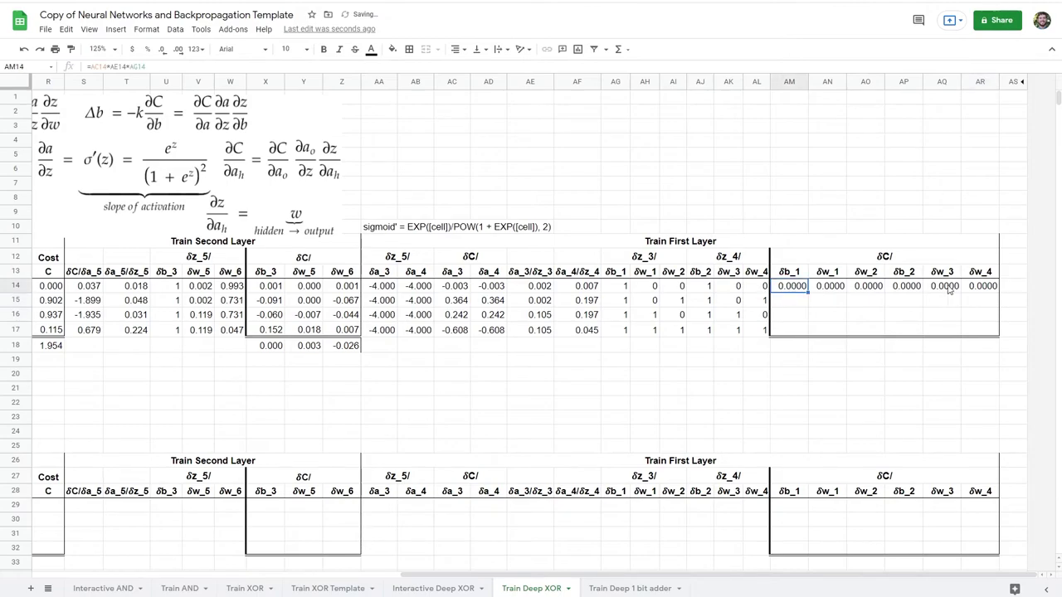
left_click(984, 288, "shift")
left_click_drag(999, 290, 998, 334)
- Average the δC/δb_1 column in AM18 with =average(AM14:AM17) and fill the formula across to AR18
left_click(795, 348)
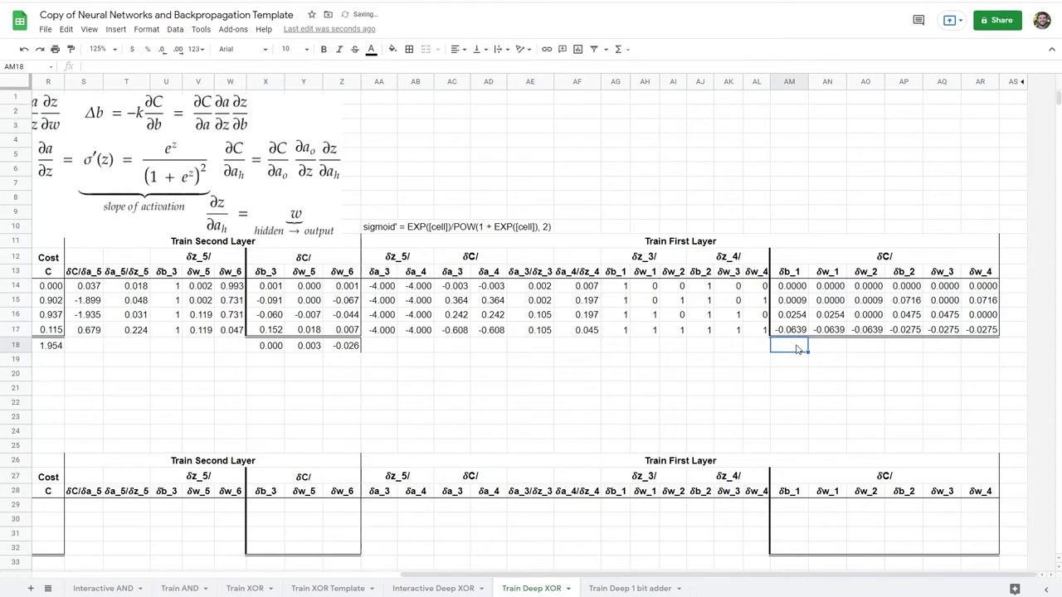
type("=average(")
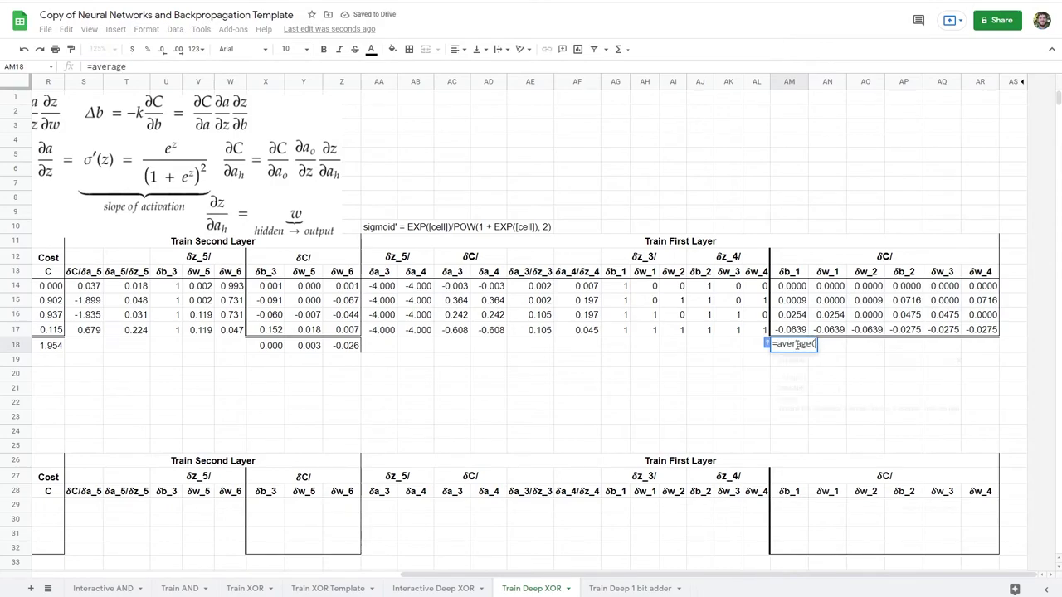
left_click_drag(799, 287, 801, 332)
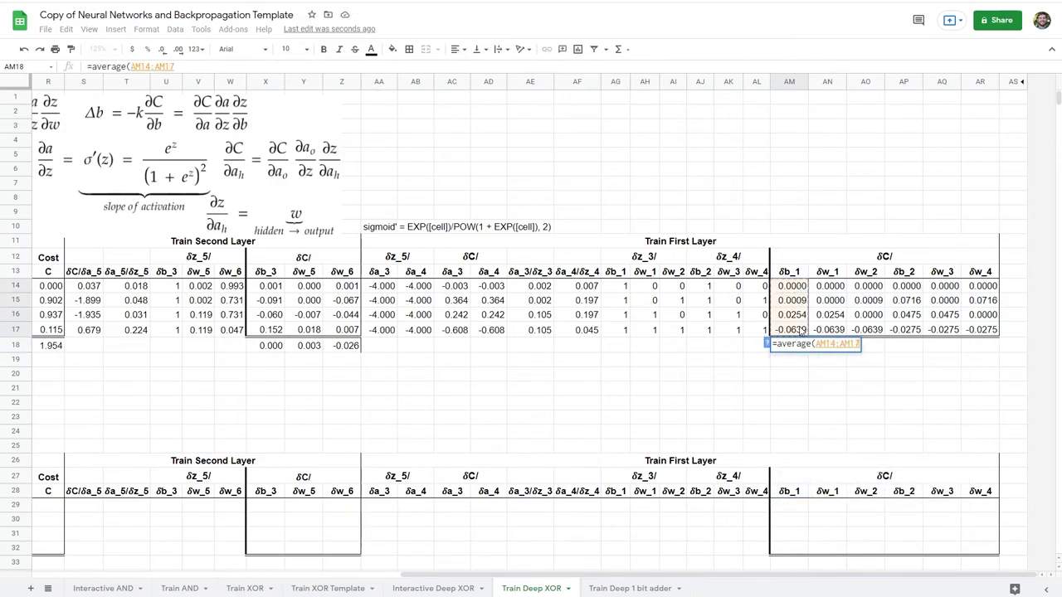
key("Return")
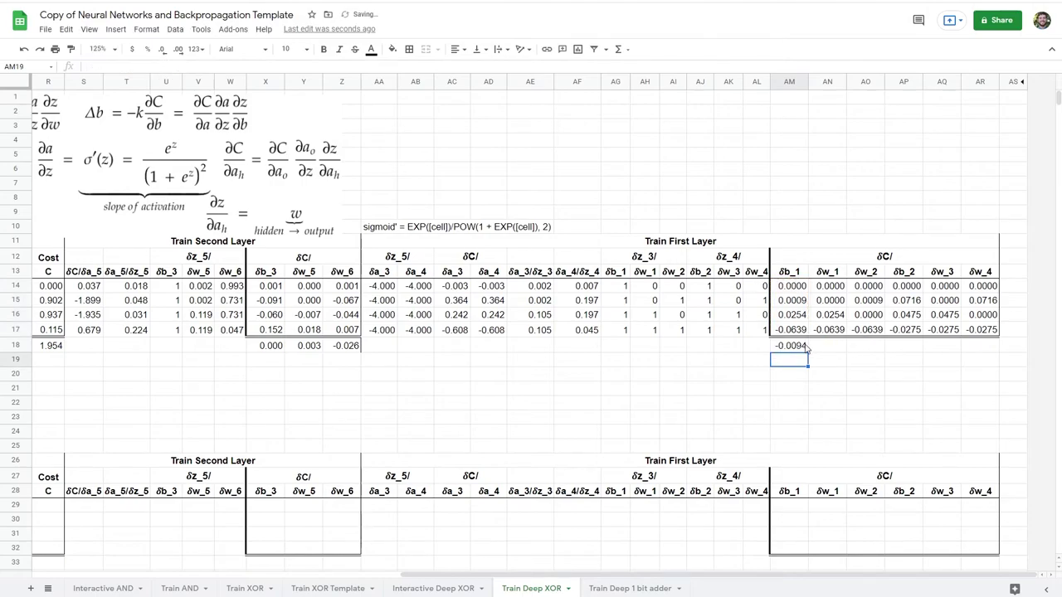
left_click(806, 349)
left_click_drag(807, 349, 969, 349)
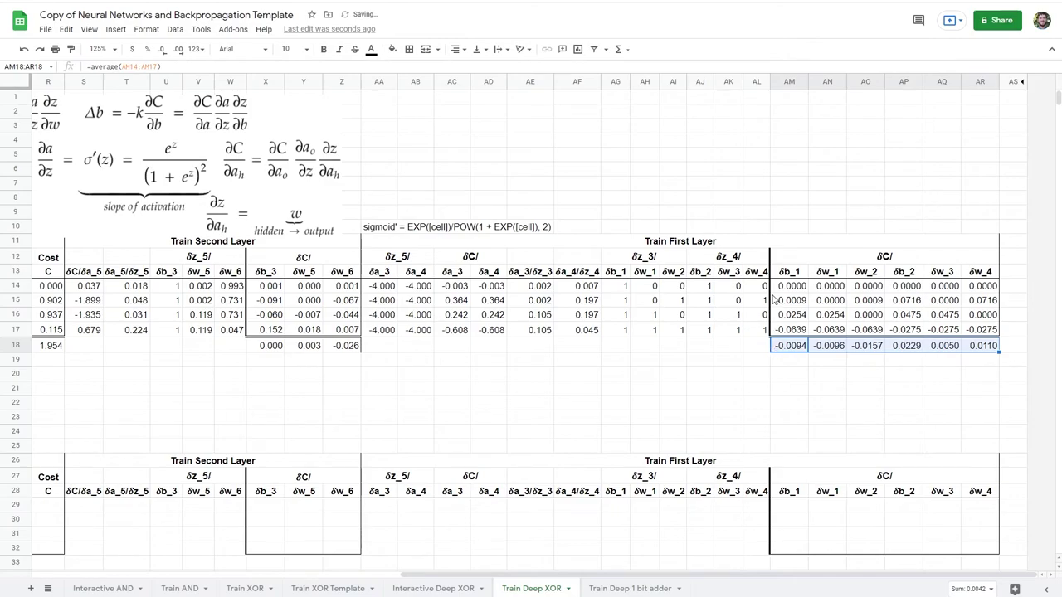
left_click(781, 351)
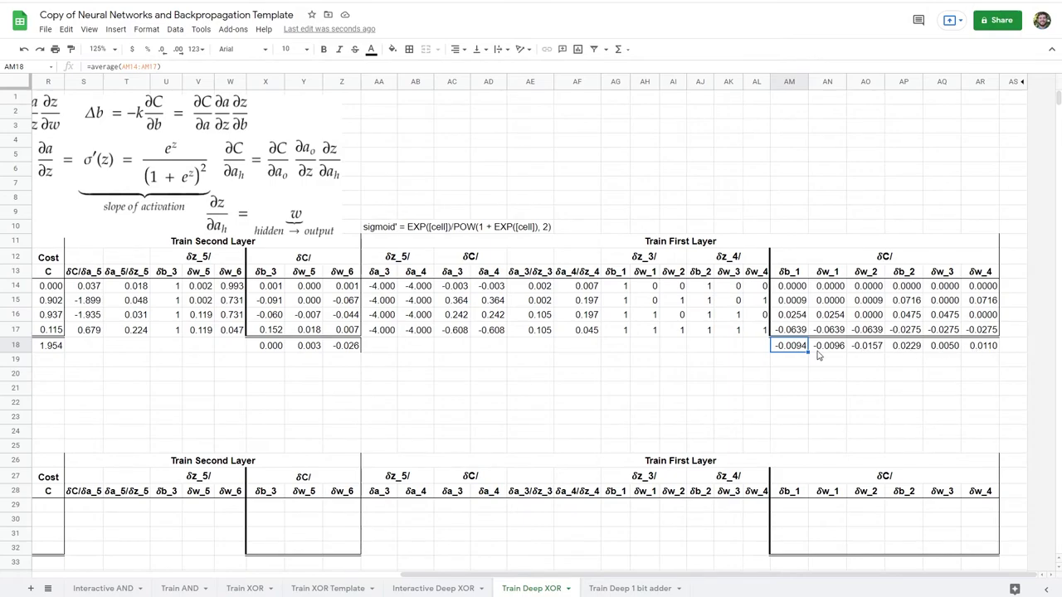
- Set the Step 1 b_3 cell G29 to =G14-X18*$C$9 and fill the formula across to I29
scroll(817, 355, "left", 2)
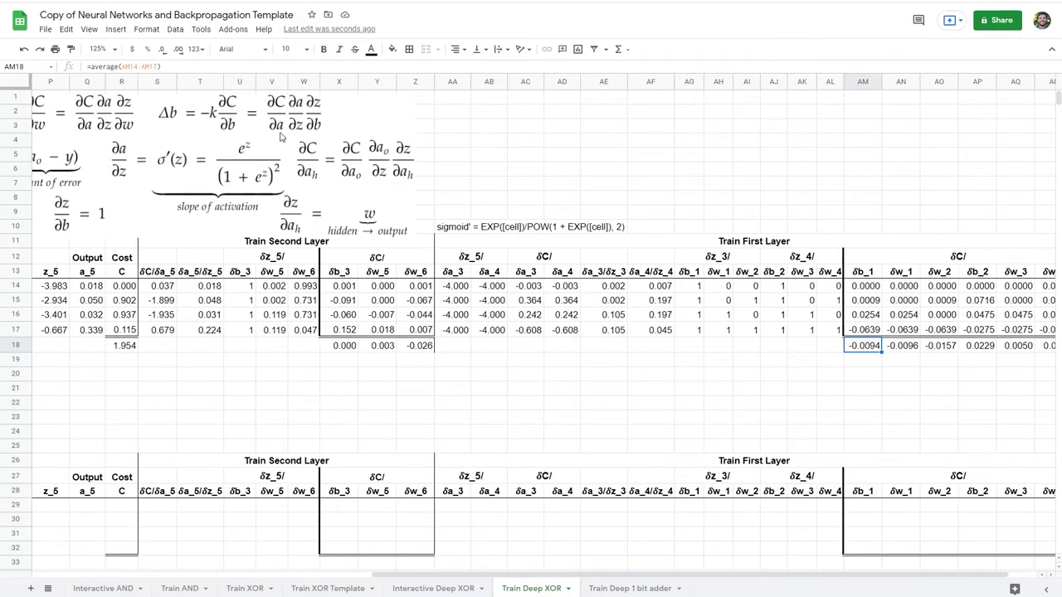
scroll(122, 148, "left", 2)
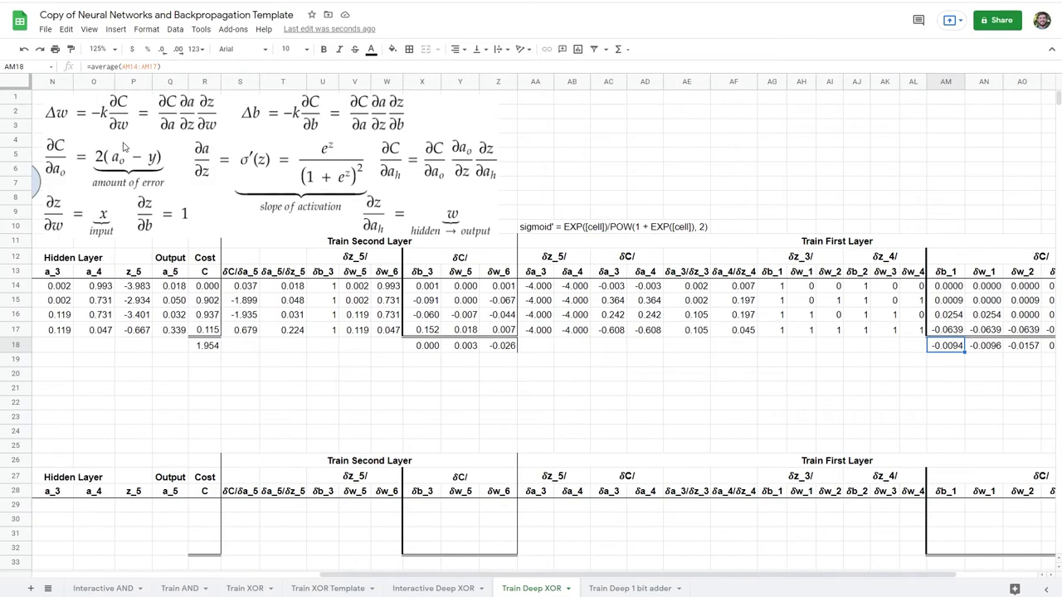
scroll(379, 367, "left", 10)
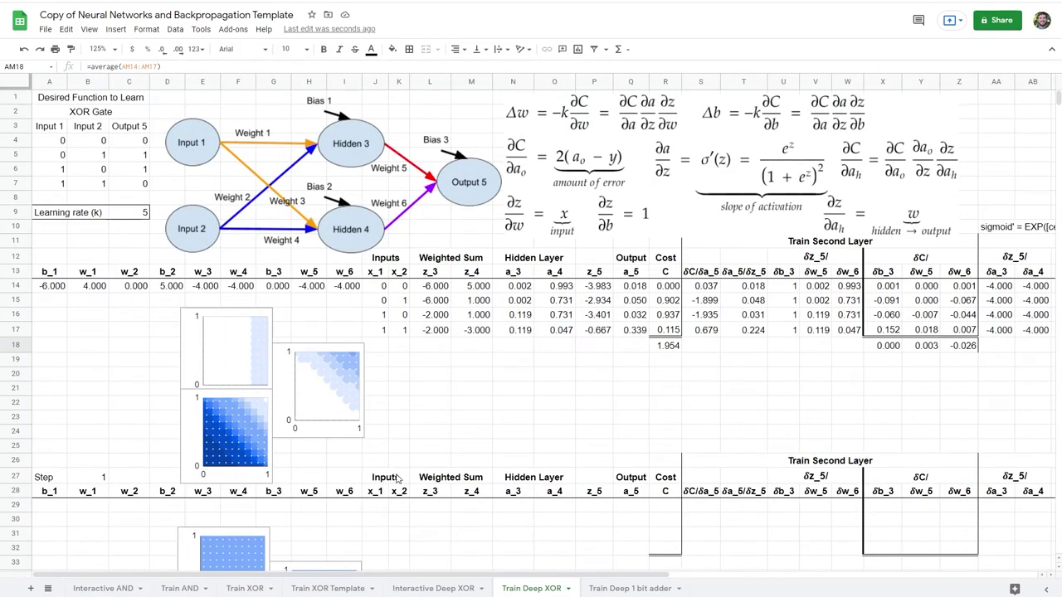
scroll(315, 479, "down", 1)
left_click(265, 481)
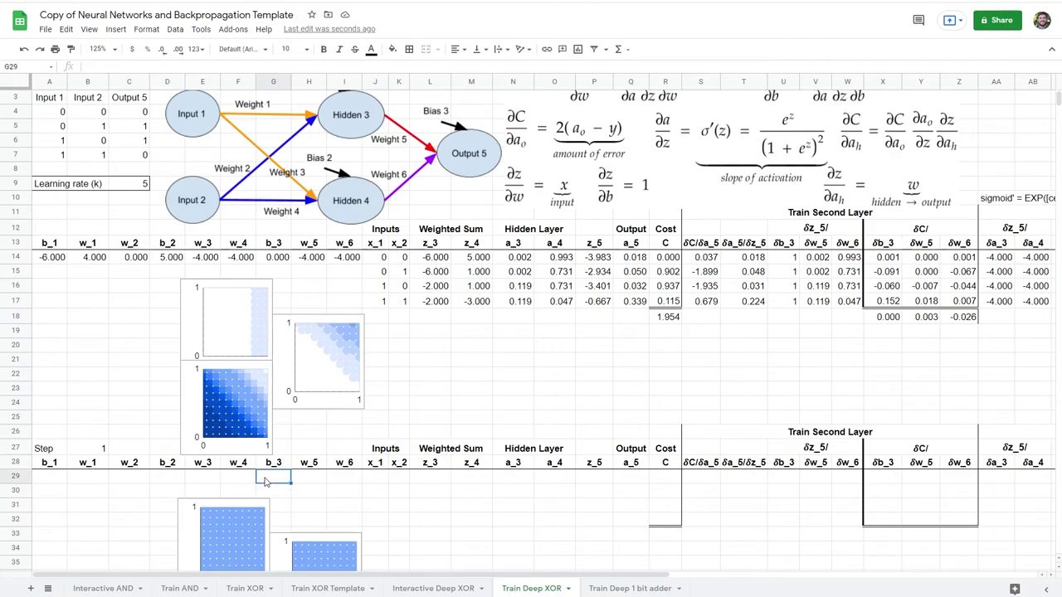
type("=")
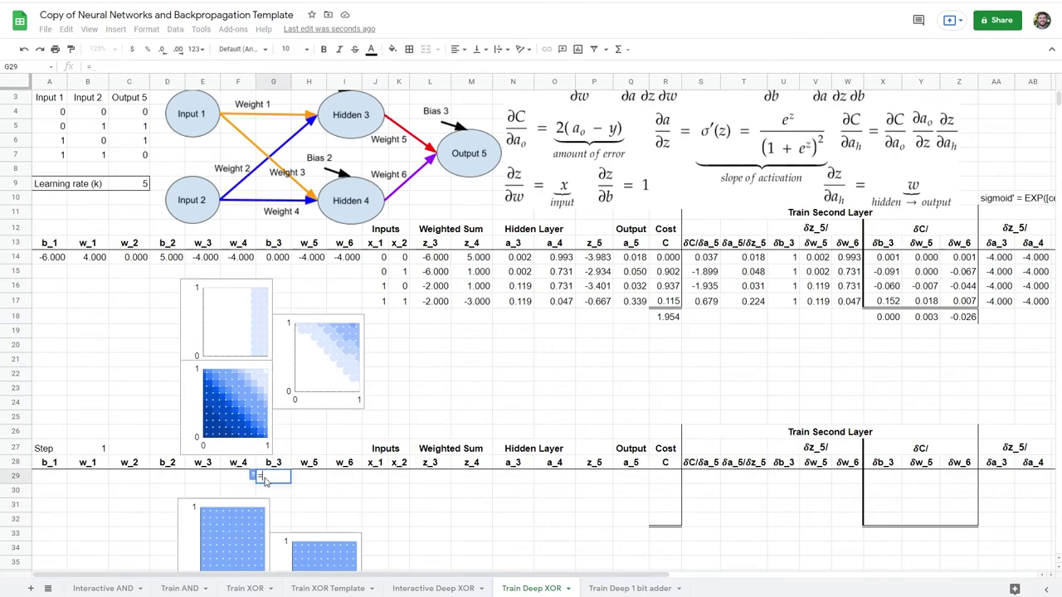
left_click(269, 260)
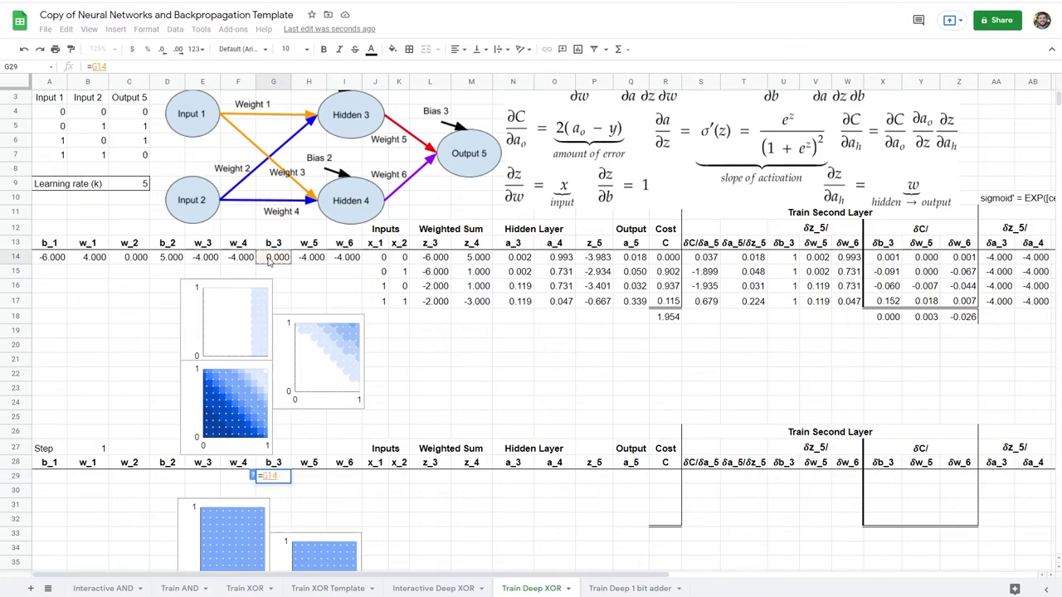
type("-")
left_click(888, 319)
type("*")
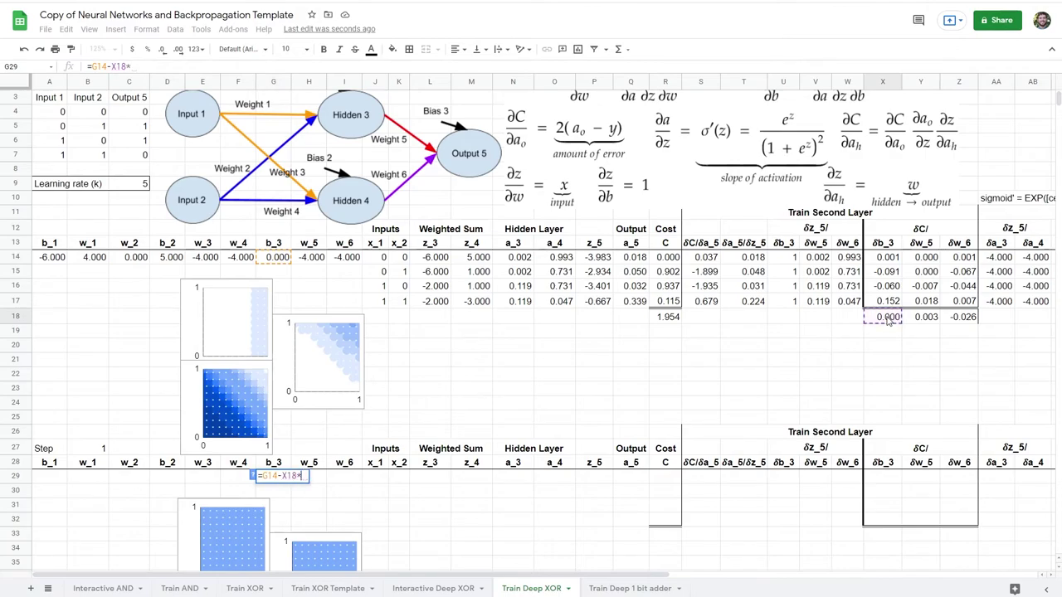
left_click(139, 189)
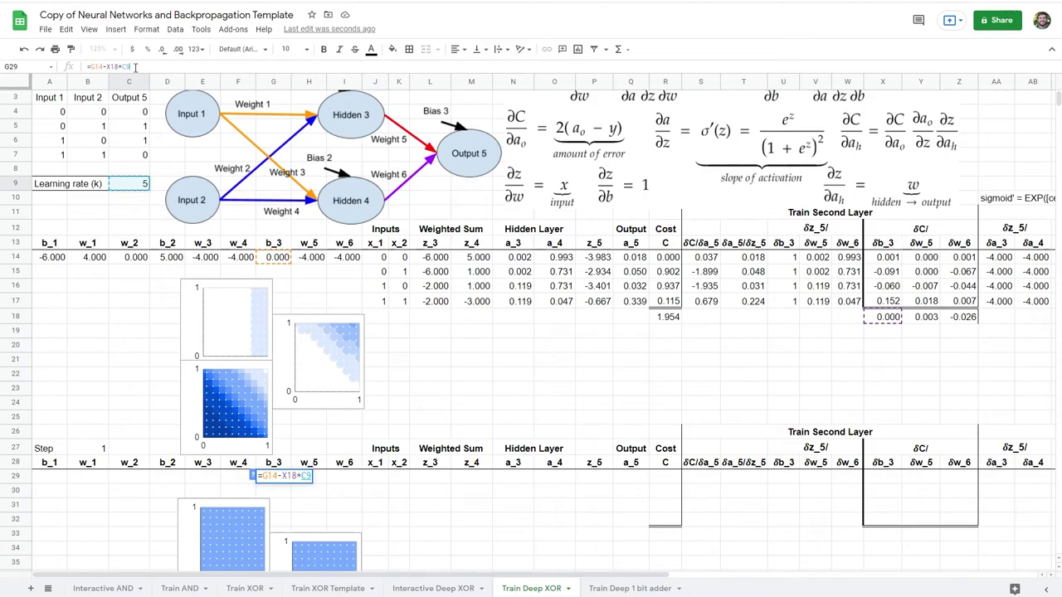
key("F4")
key("Return")
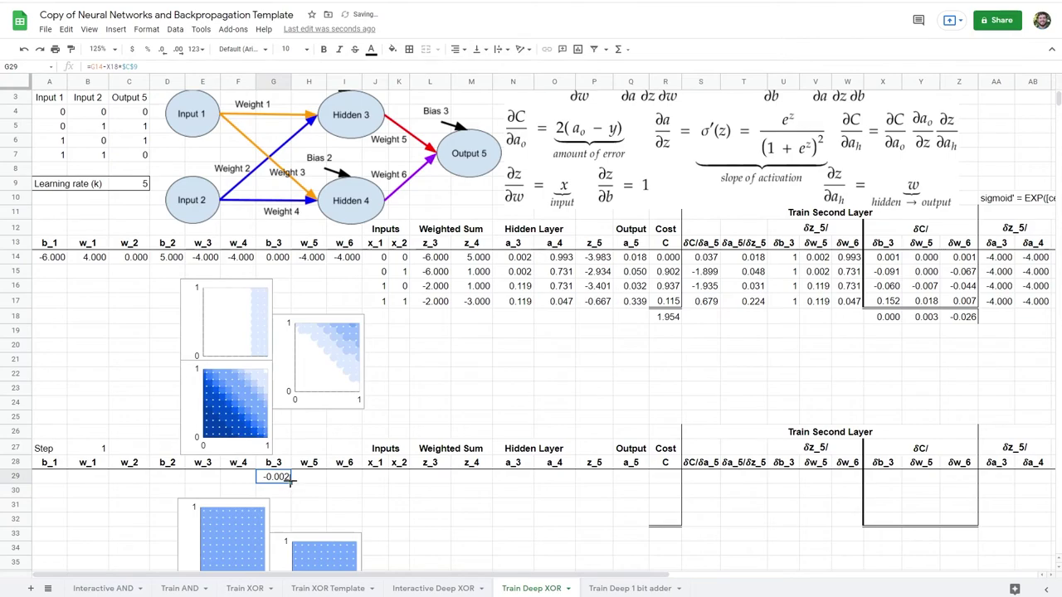
left_click_drag(290, 480, 347, 477)
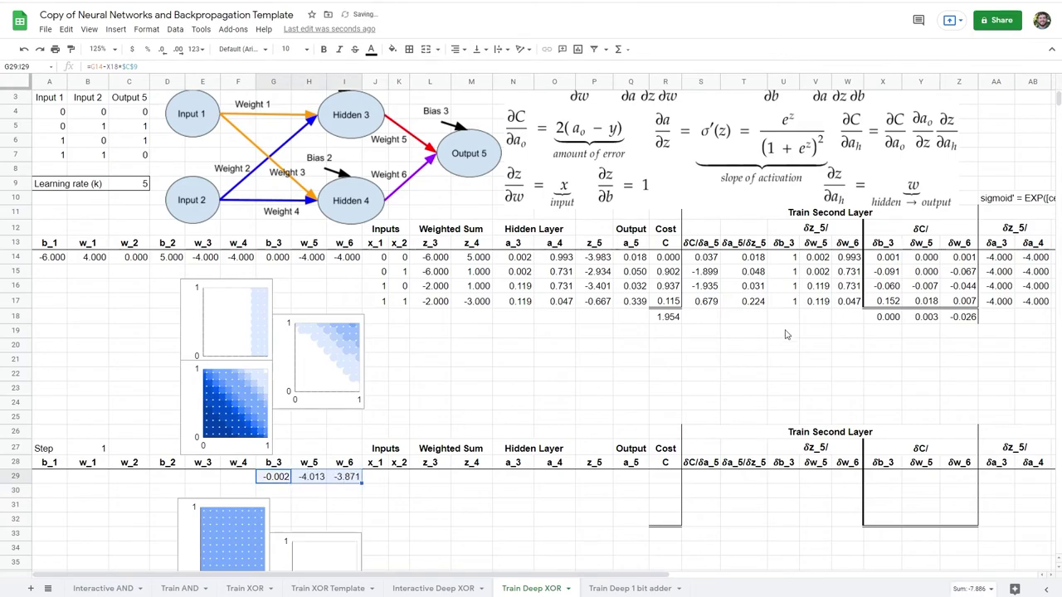
- Examine the averaged gradients in Y18, Z18 and AM18 alongside the starting b_3, w_5 and w_6 values in G14:I14
left_click(919, 318)
left_click(961, 317)
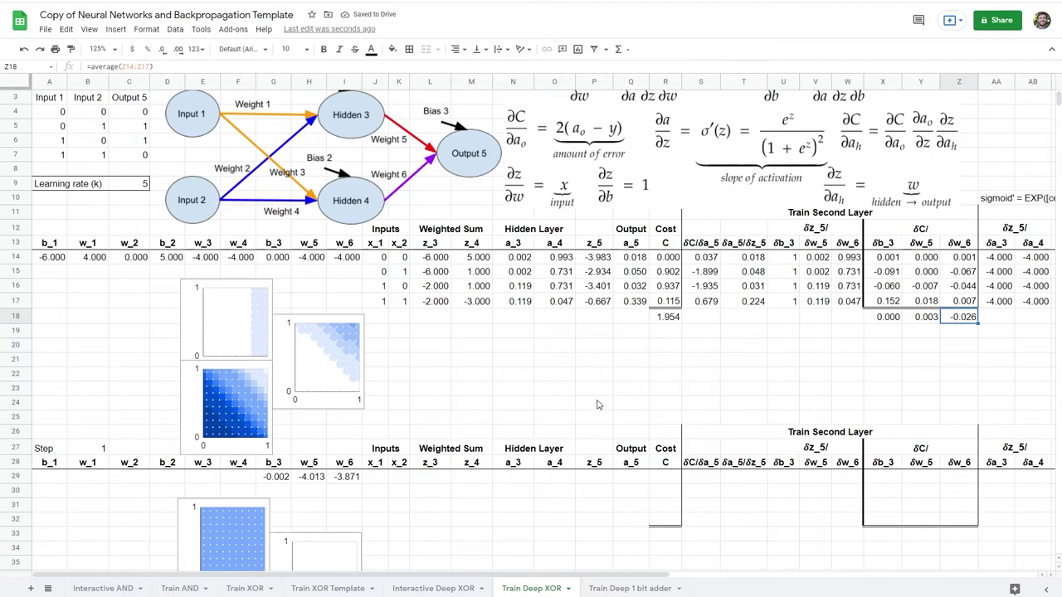
left_click(287, 478)
left_click(285, 259)
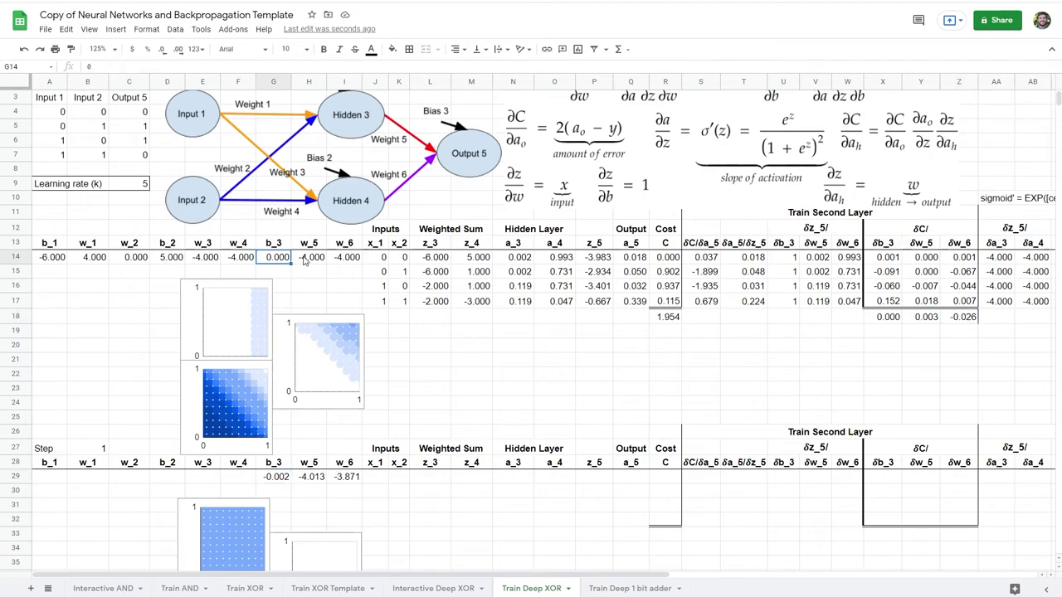
left_click(312, 261)
left_click(344, 259)
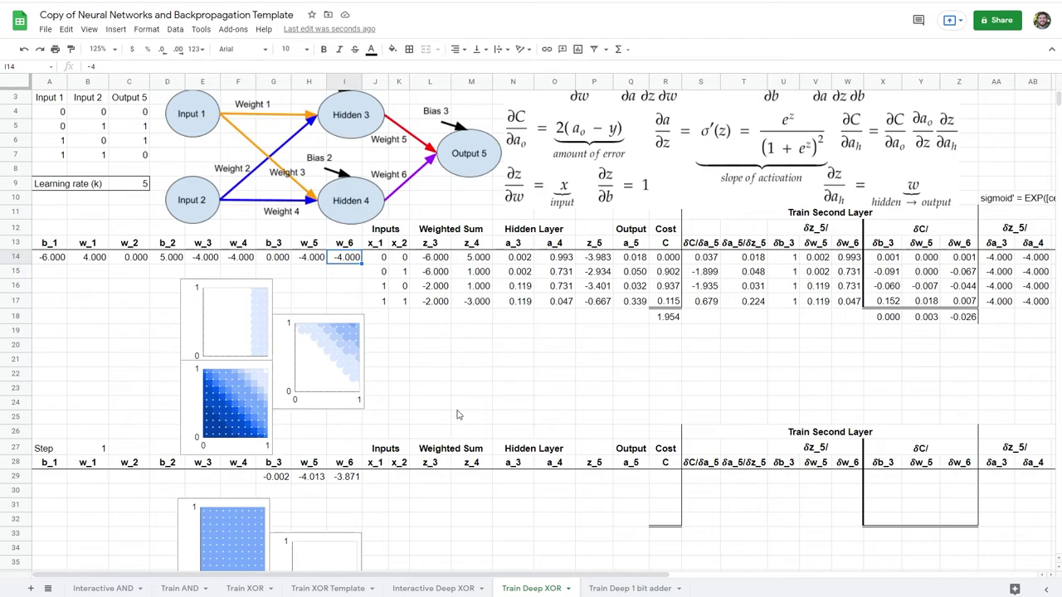
left_click(460, 403)
scroll(465, 411, "right", 5)
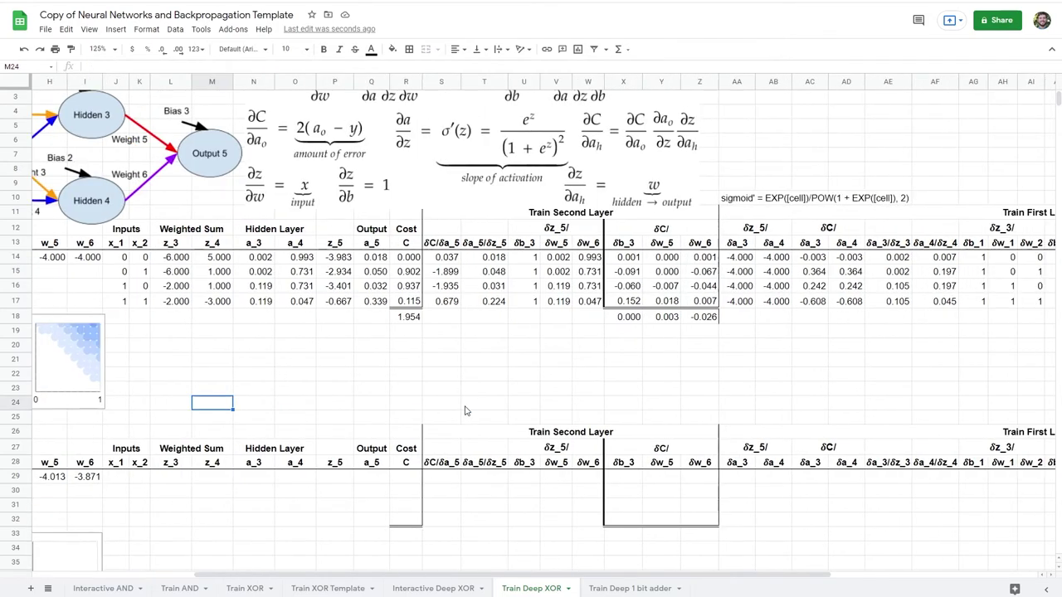
scroll(465, 410, "right", 5)
left_click(803, 322)
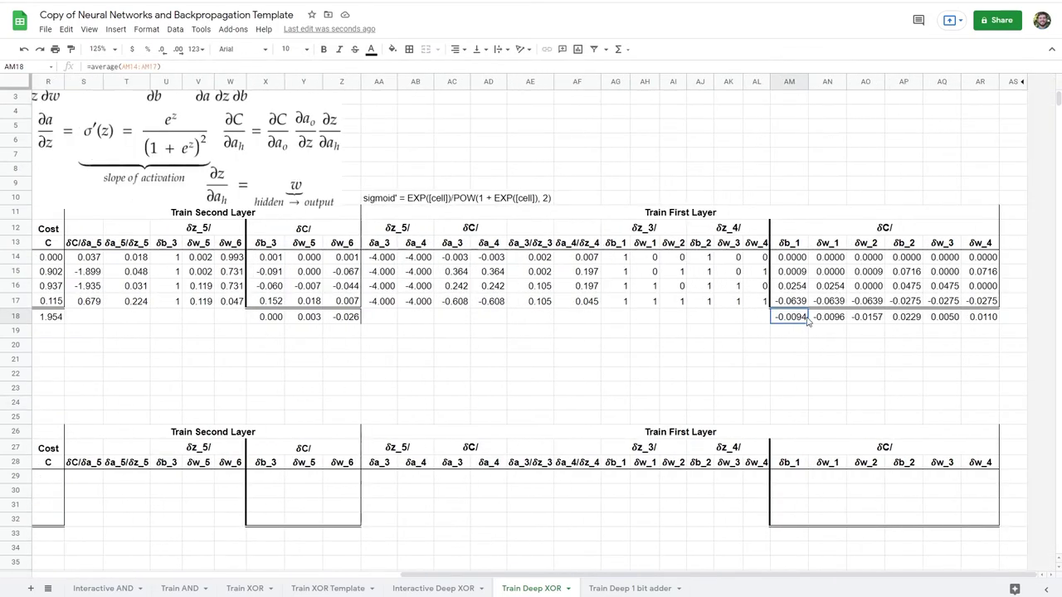
- Set the Step 1 b_1 cell A29 to =A14-AM18*$C$9
scroll(522, 352, "left", 10)
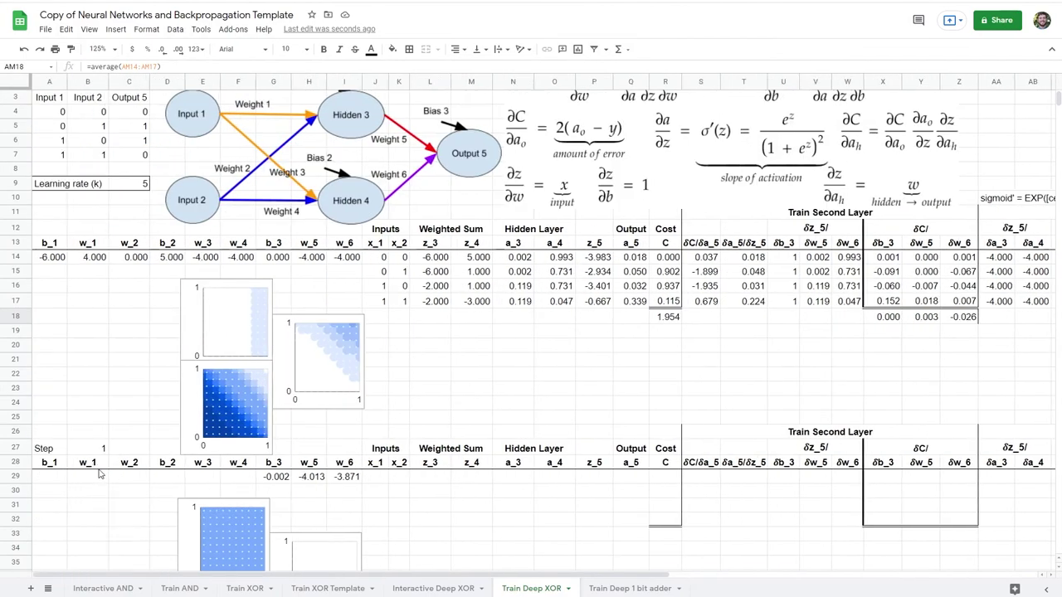
left_click(58, 481)
type("=")
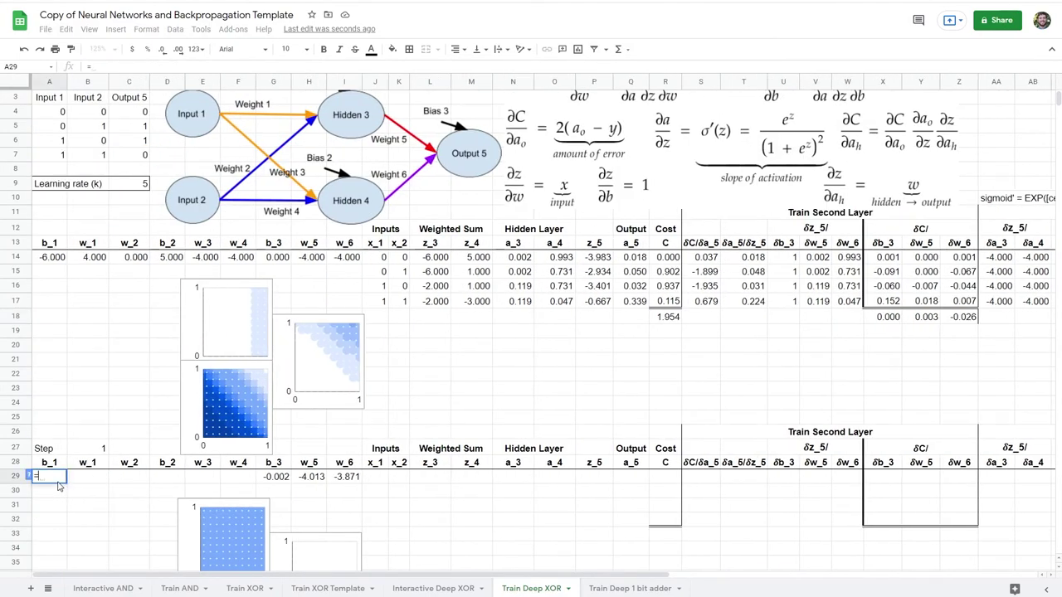
left_click(48, 260)
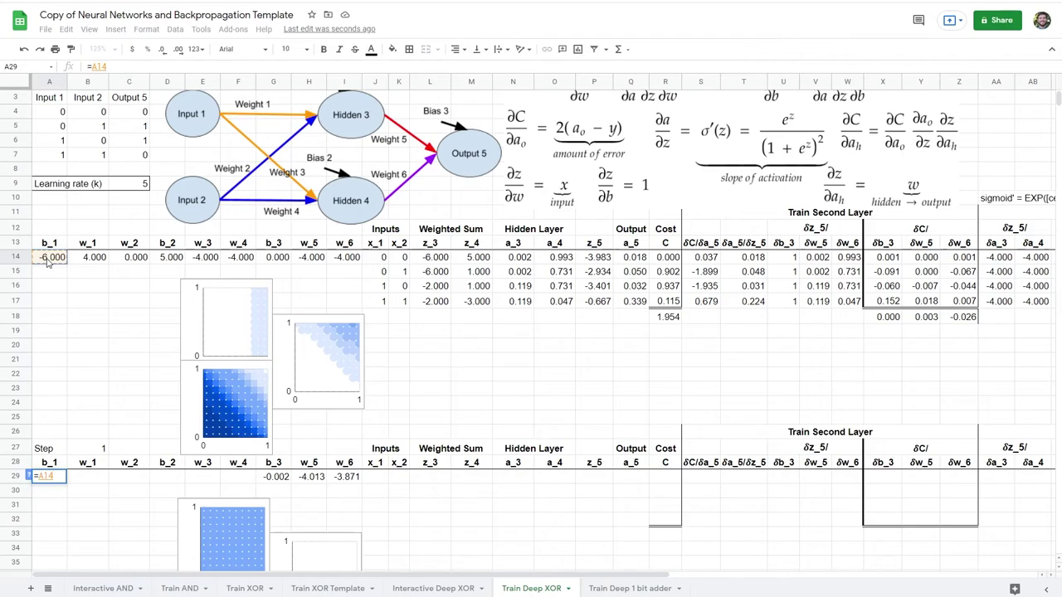
type("-")
scroll(630, 331, "right", 10)
left_click(866, 317)
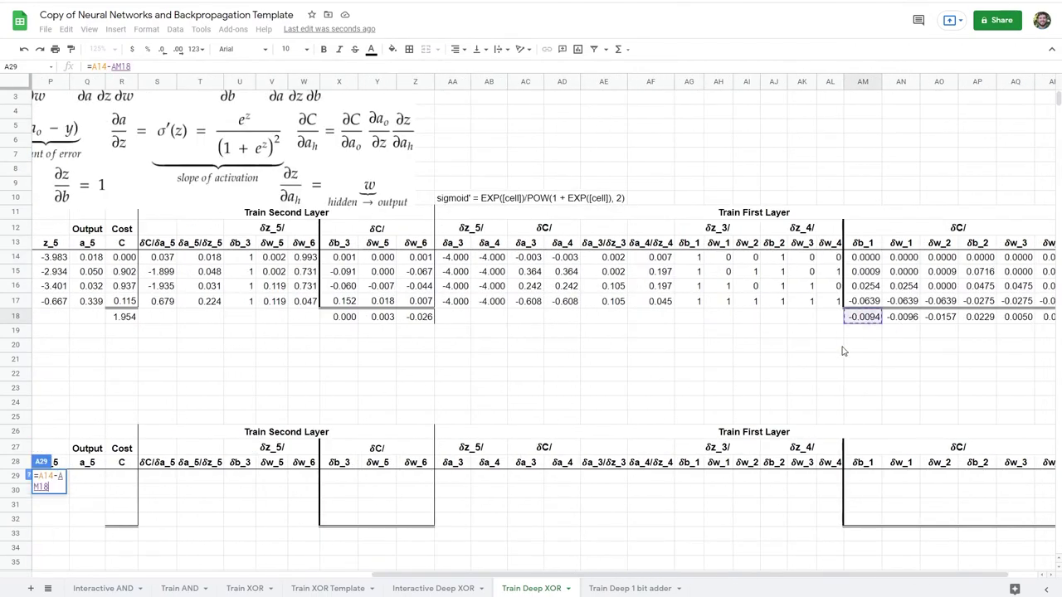
scroll(706, 367, "left", 10)
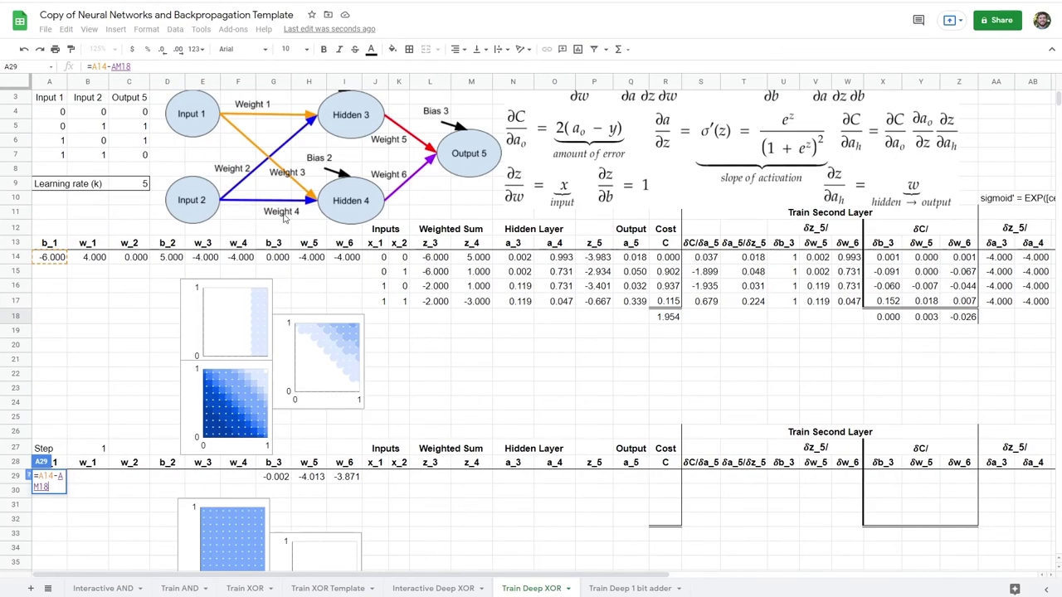
type("*")
left_click(141, 186)
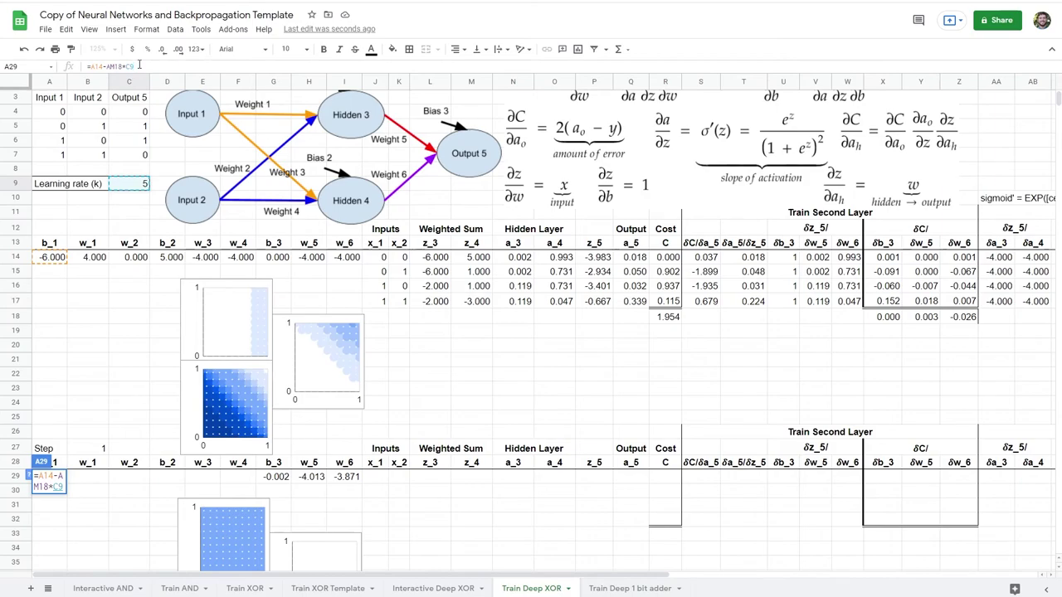
key("F4")
key("Return")
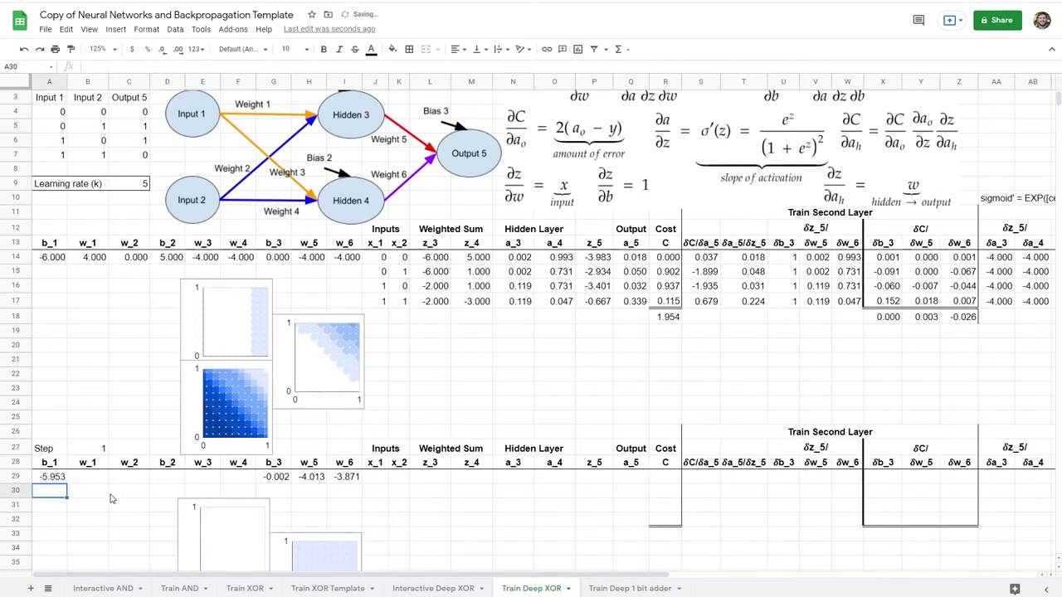
- Fill the b_1 update formula in A29 across to F29 and check the Step 1 charts
left_click(58, 480)
left_click_drag(66, 483, 237, 478)
scroll(301, 420, "down", 5)
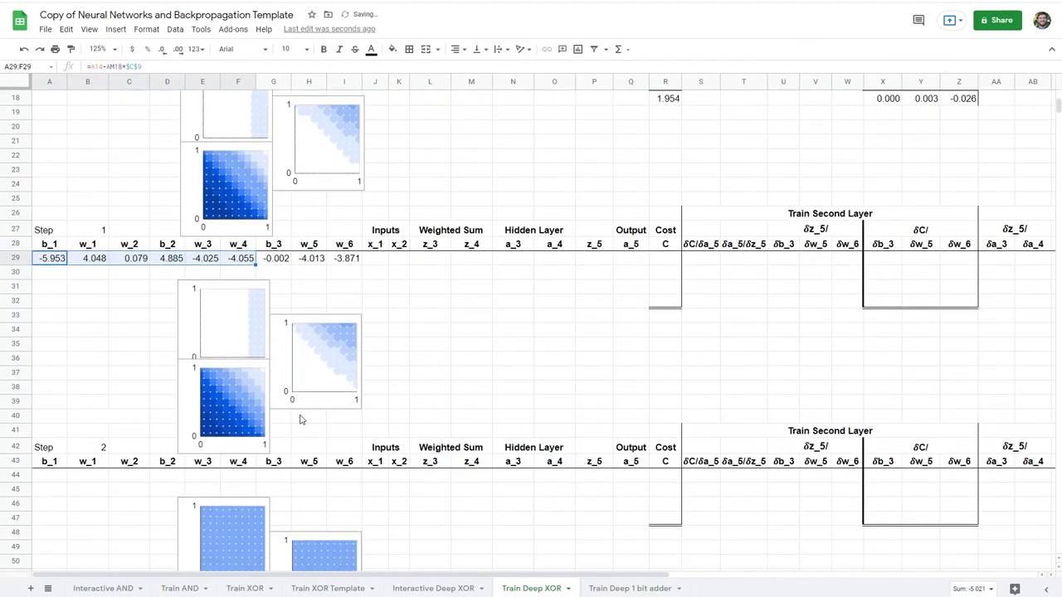
scroll(303, 415, "up", 1)
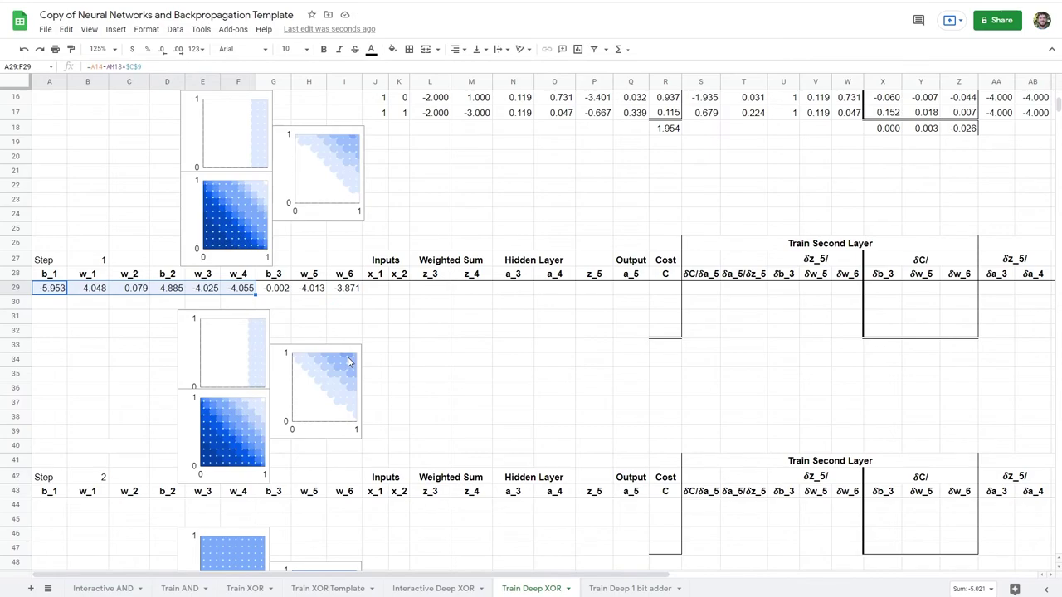
left_click(346, 319)
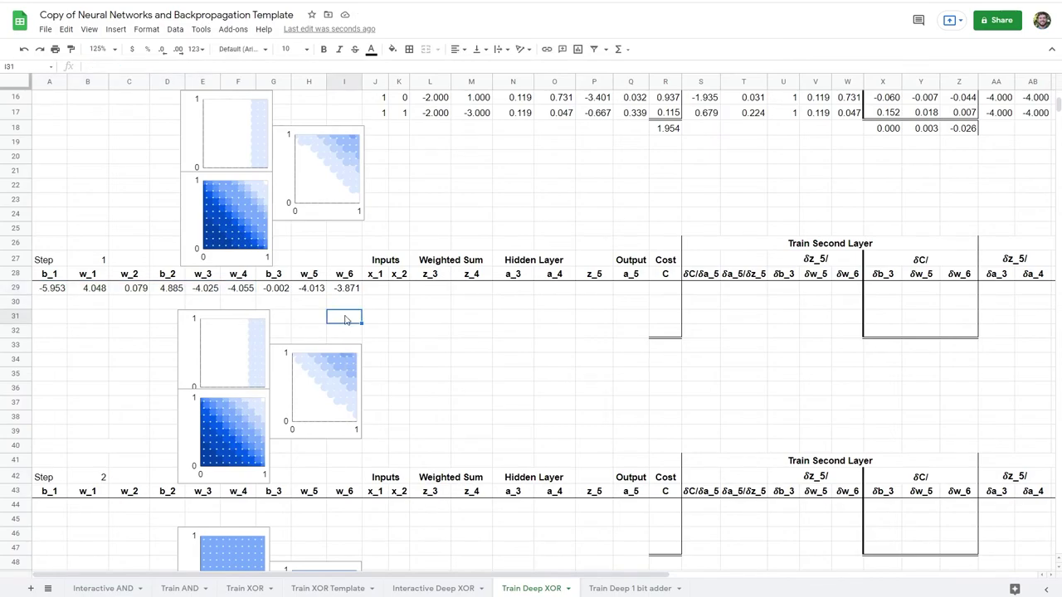
- Copy the calculation block J14:AR18 into the Step 1 section starting at J29 and check its total cost in R33
scroll(370, 342, "up", 3)
left_click(383, 143)
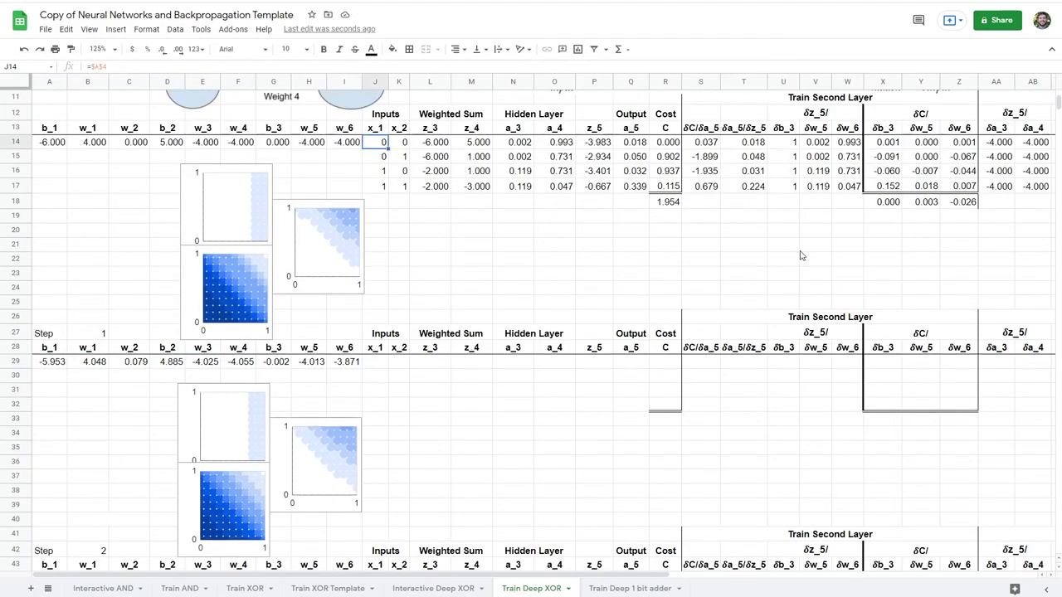
scroll(799, 264, "right", 10)
left_click(981, 202, "shift")
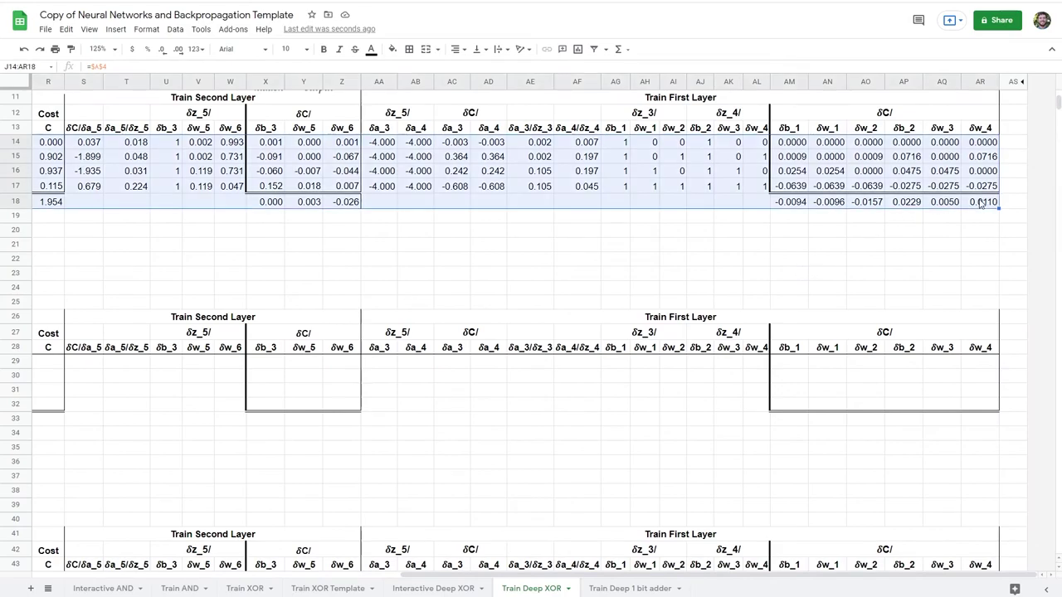
scroll(348, 271, "left", 10)
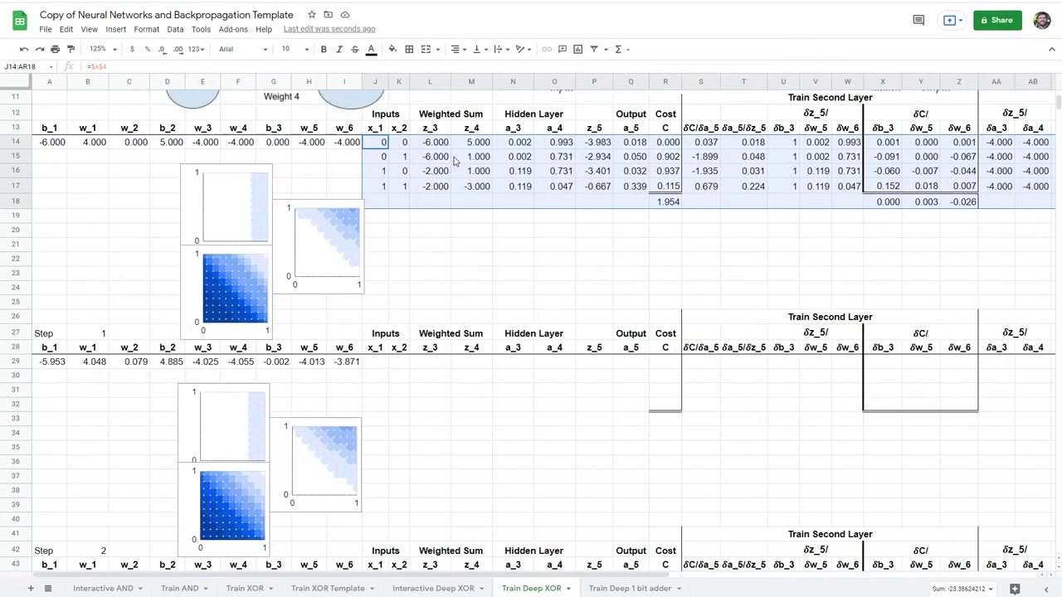
key("ctrl+c")
left_click(370, 363)
key("ctrl+v")
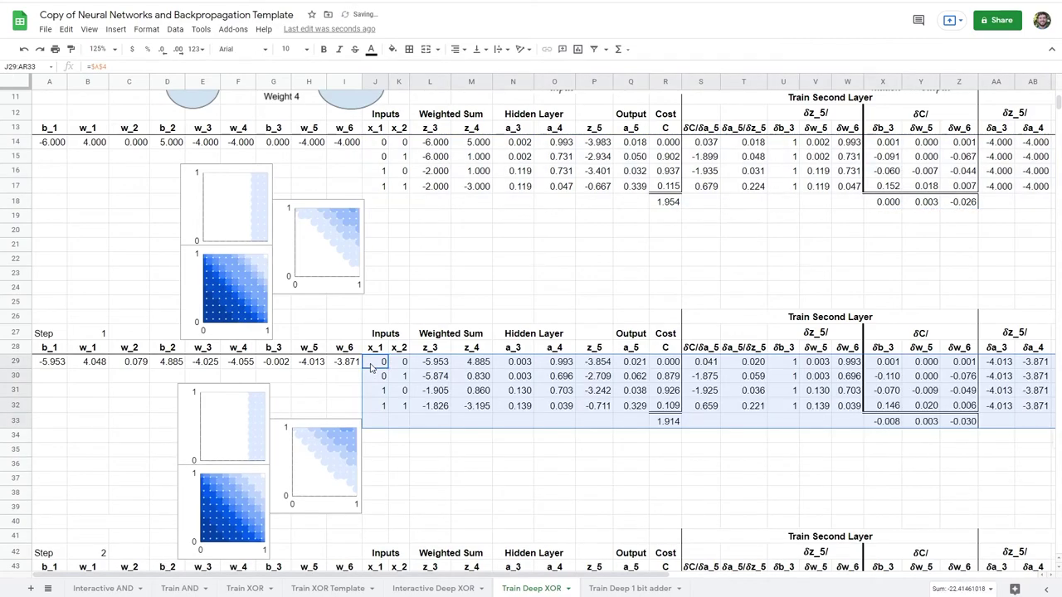
left_click(676, 424)
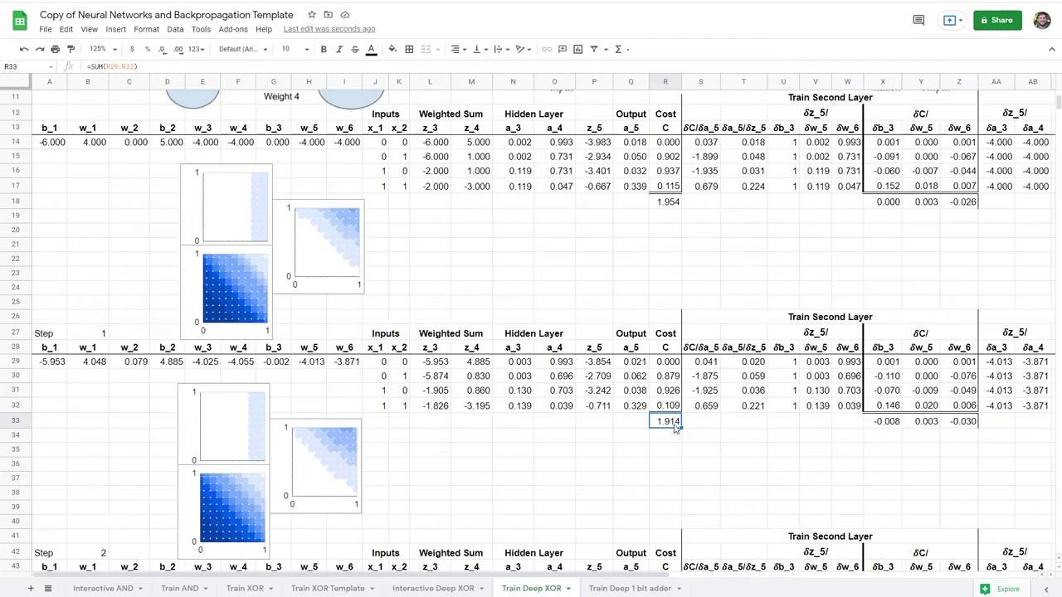
- Copy the full Step 1 block A29:AR33 into the Step 2 section starting at A44
left_click(51, 363)
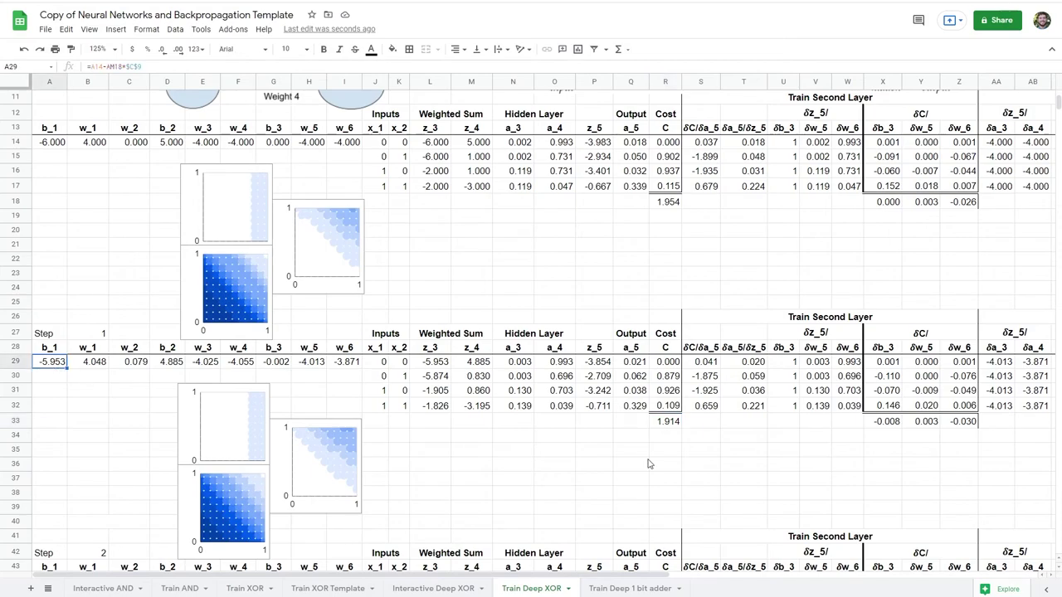
scroll(622, 472, "right", 10)
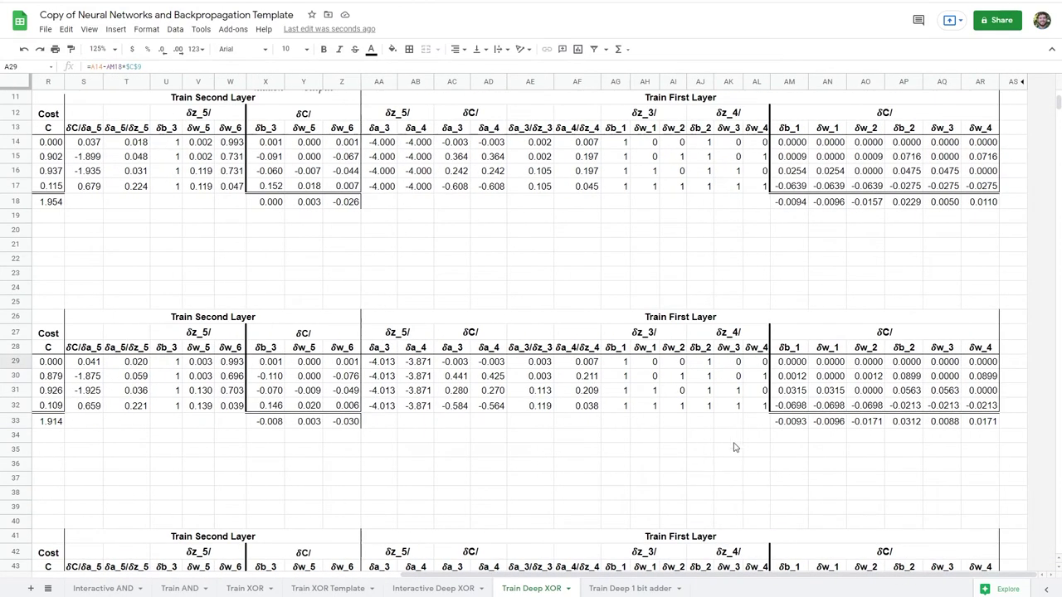
left_click(985, 421, "shift")
key("ctrl+c")
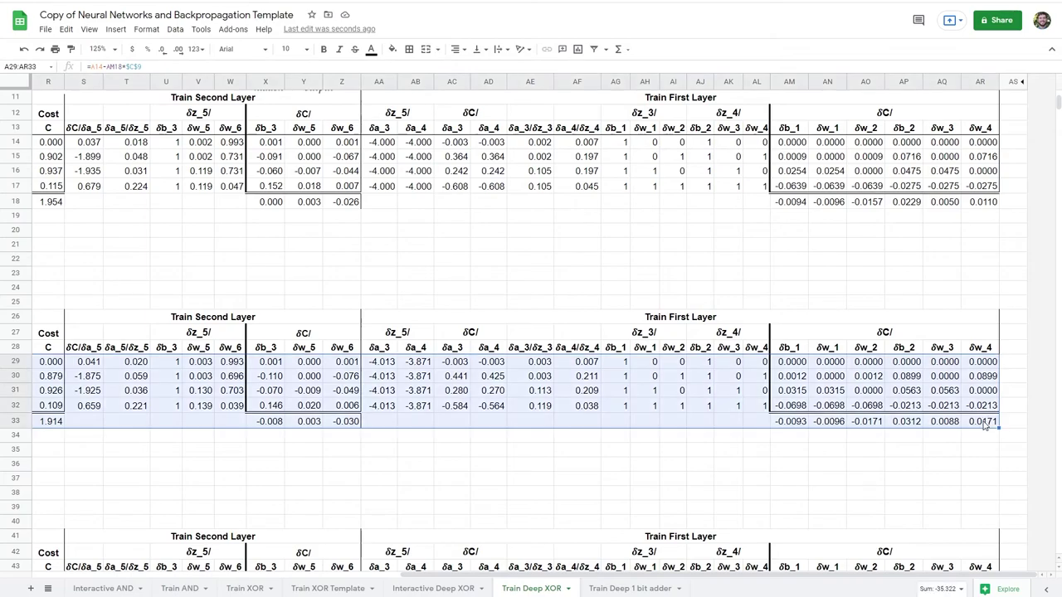
scroll(640, 441, "left", 10)
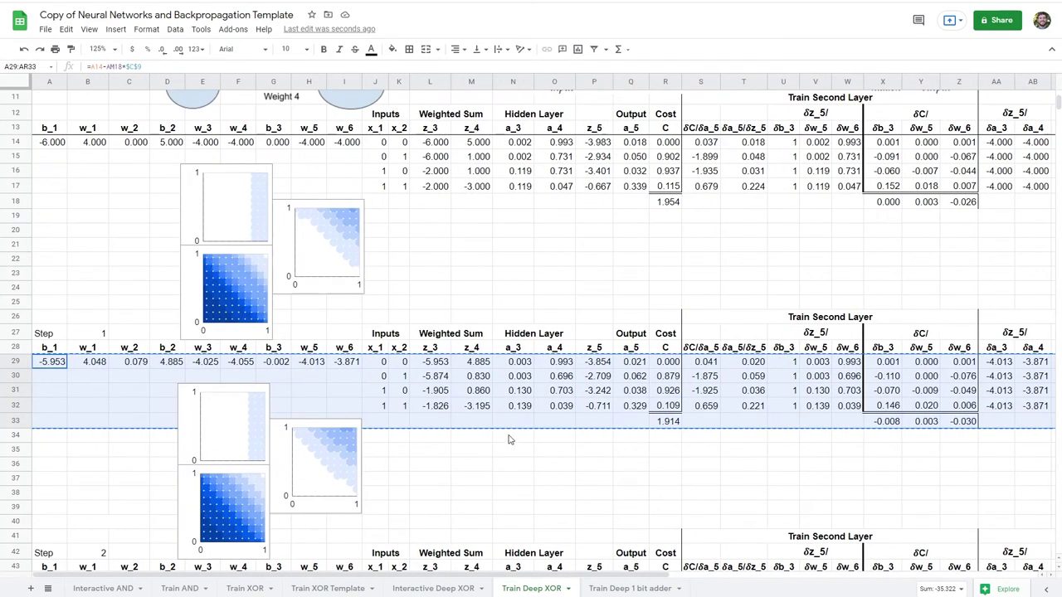
scroll(509, 440, "down", 3)
left_click(47, 335)
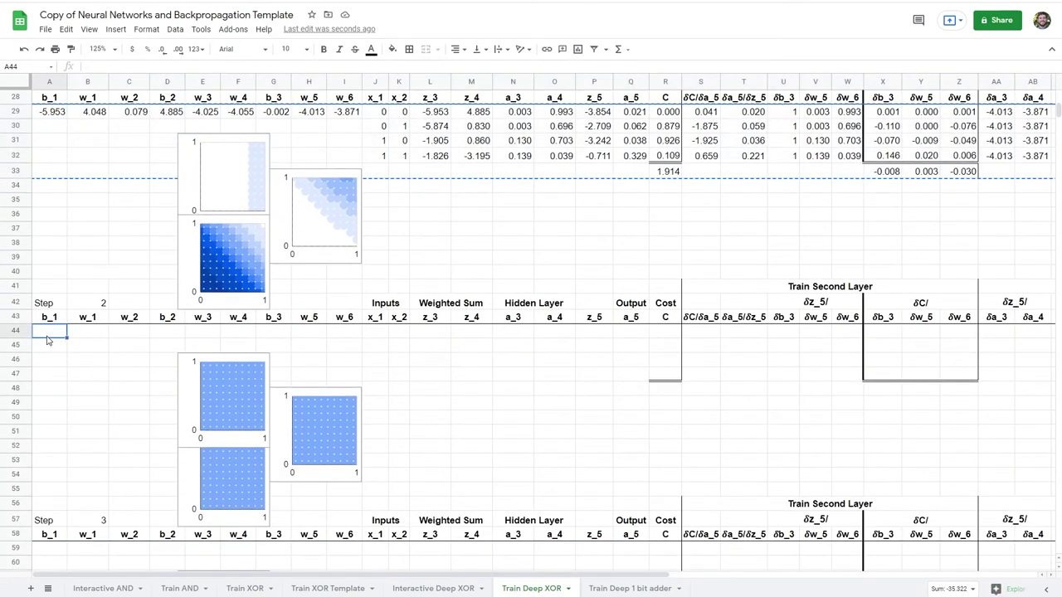
key("ctrl+v")
- Paste the copied training block into the Step 3 section at A59 and the Step 4 section at A74
scroll(57, 348, "down", 2)
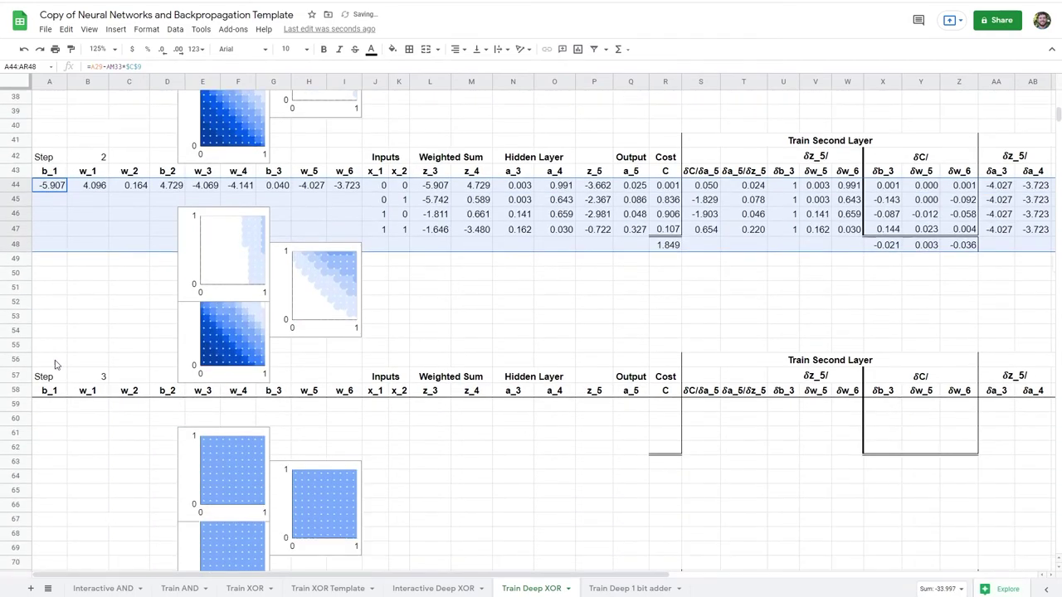
left_click(51, 404)
key("ctrl+v")
scroll(119, 407, "down", 2)
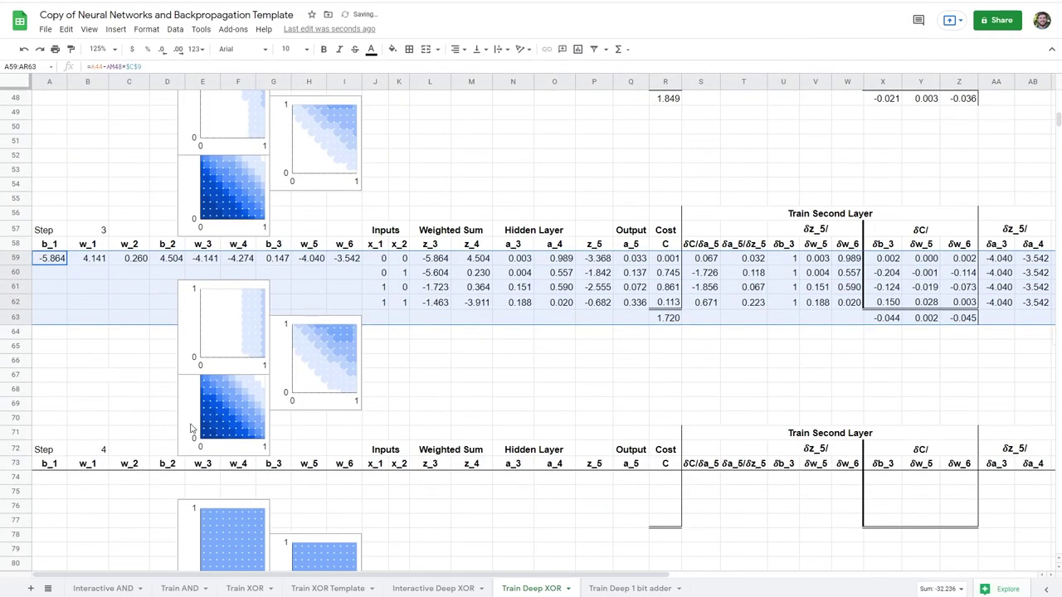
scroll(106, 407, "down", 2)
left_click(51, 378)
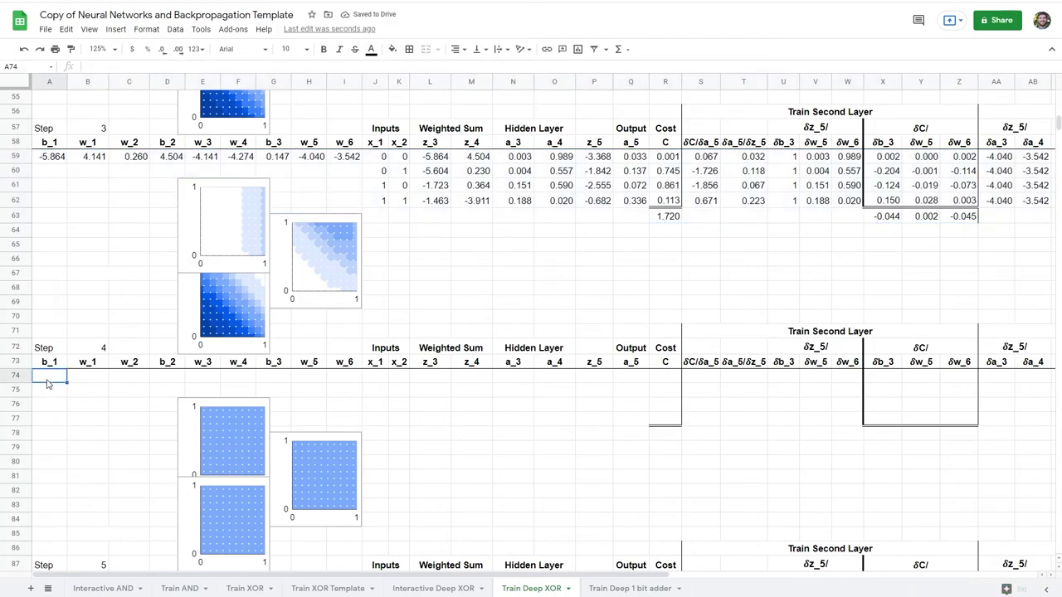
key("ctrl+v")
- Paste the copied training block into the Step 5, 6 and 7 sections at A89, A104 and A119
scroll(51, 382, "down", 3)
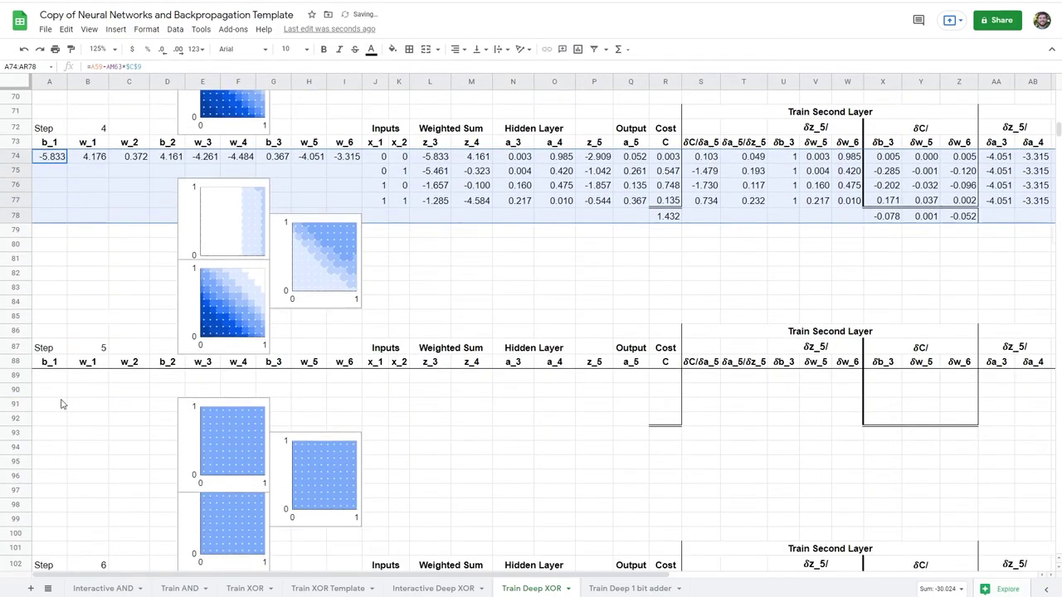
left_click(46, 381)
key("ctrl+v")
scroll(50, 390, "down", 2)
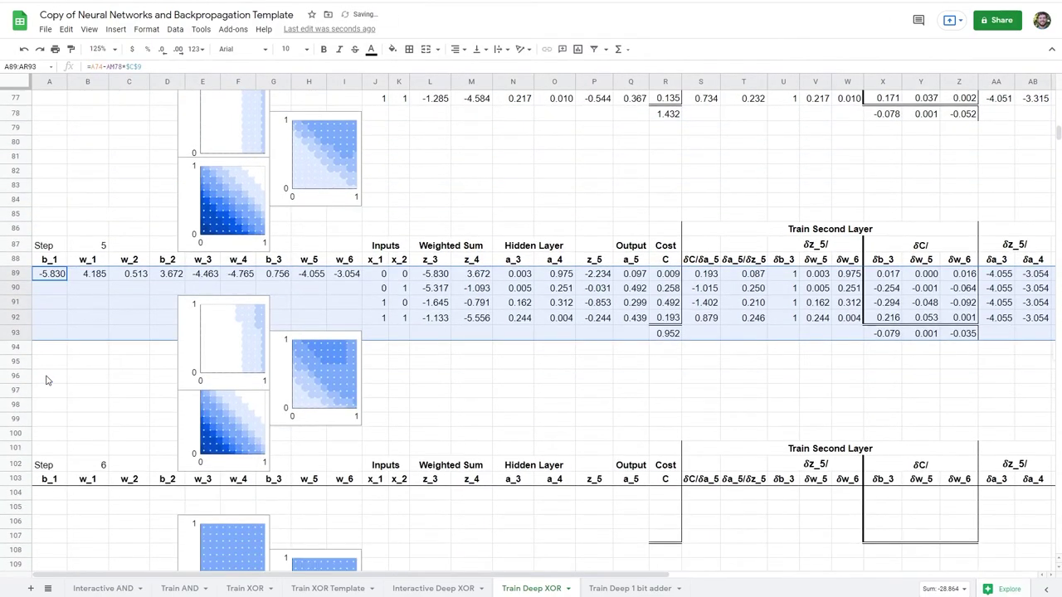
scroll(52, 411, "down", 1)
left_click(50, 424)
key("ctrl+v")
scroll(49, 423, "down", 5)
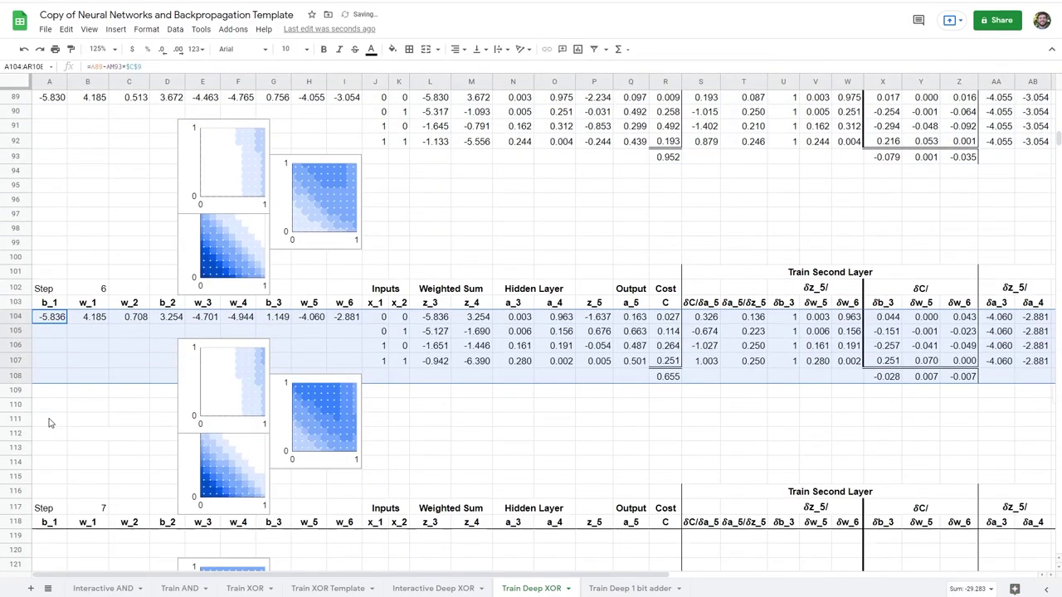
scroll(49, 423, "down", 1)
left_click(48, 348)
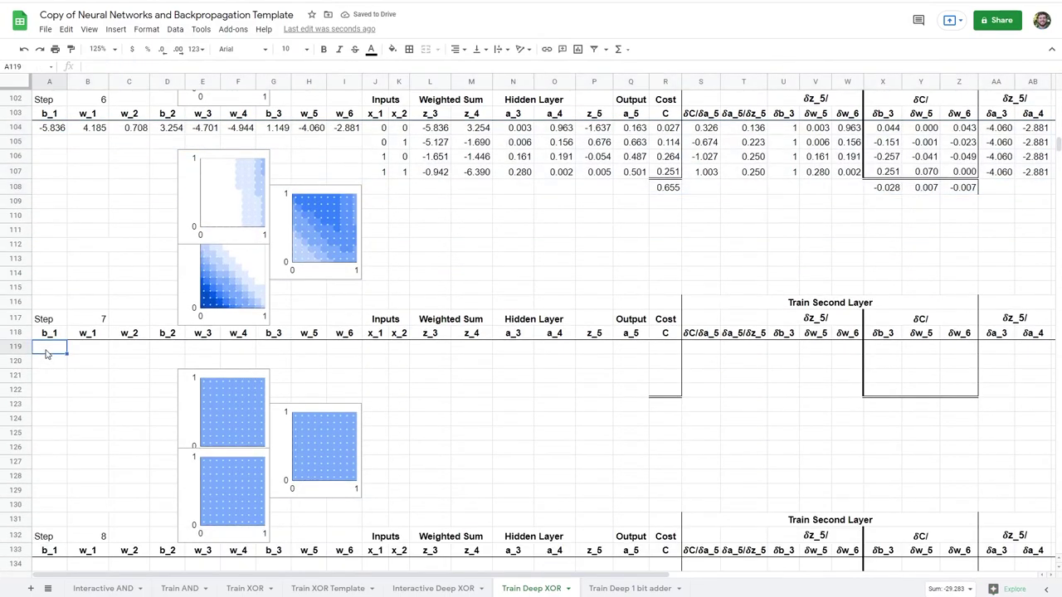
key("ctrl+v")
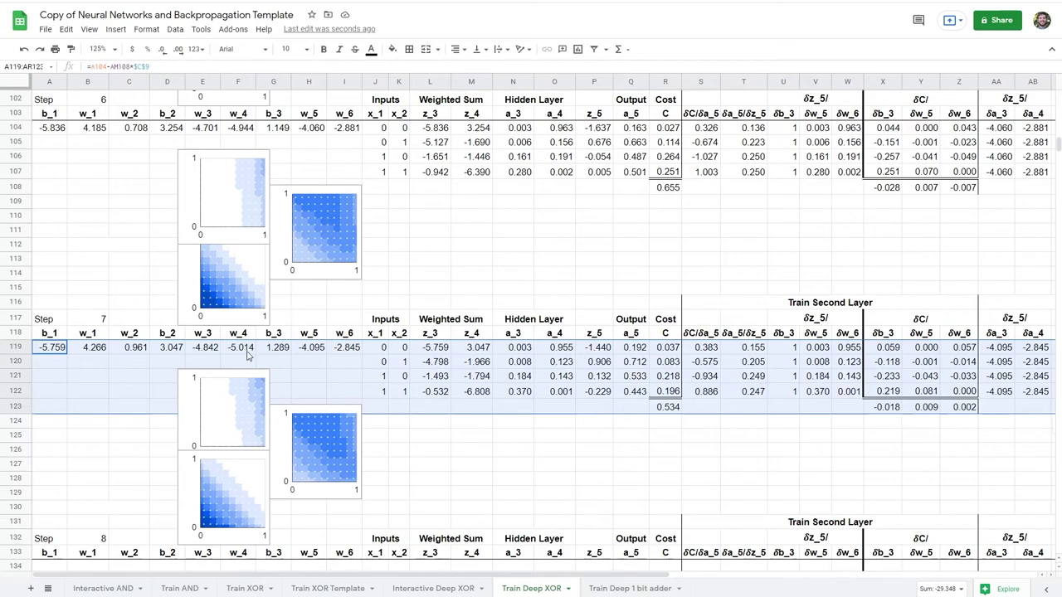
- Paste the copied training block into the Step 8, 9 and 10 sections at A134, A149 and A164
scroll(249, 355, "down", 2)
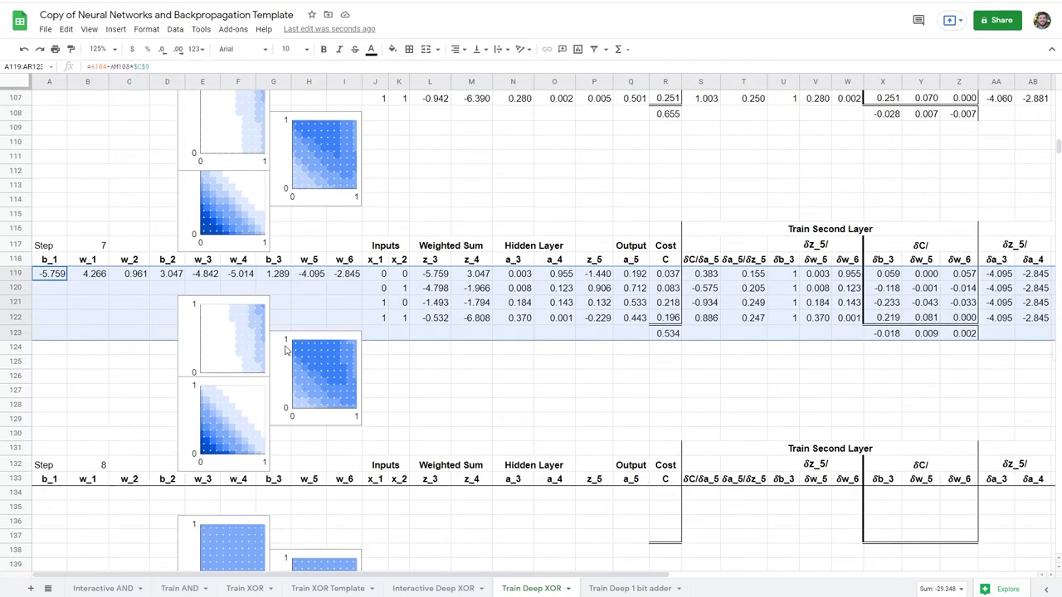
scroll(176, 365, "down", 3)
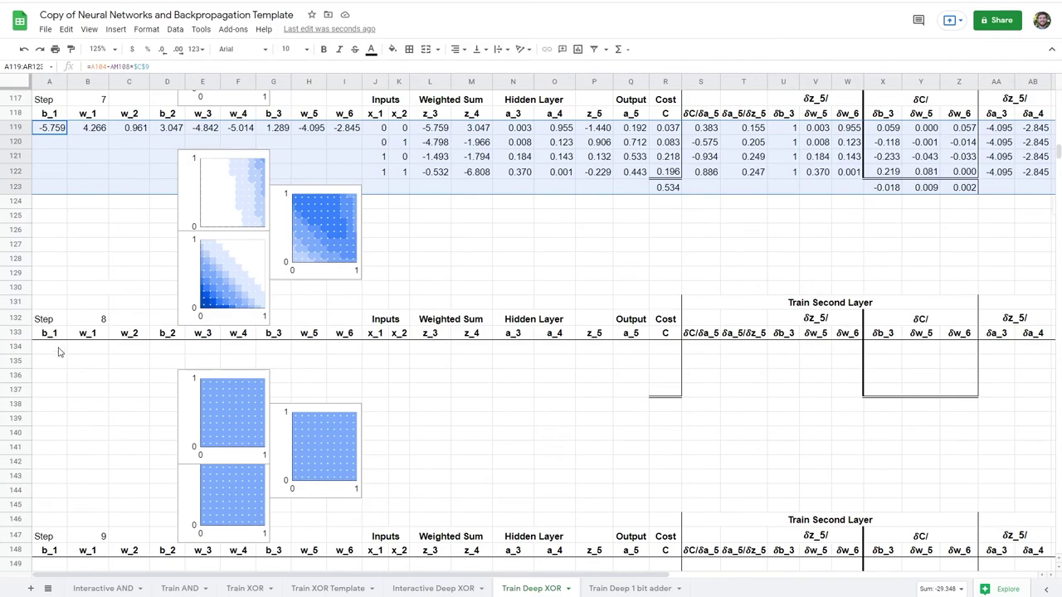
left_click(58, 353)
key("ctrl+v")
scroll(57, 355, "down", 5)
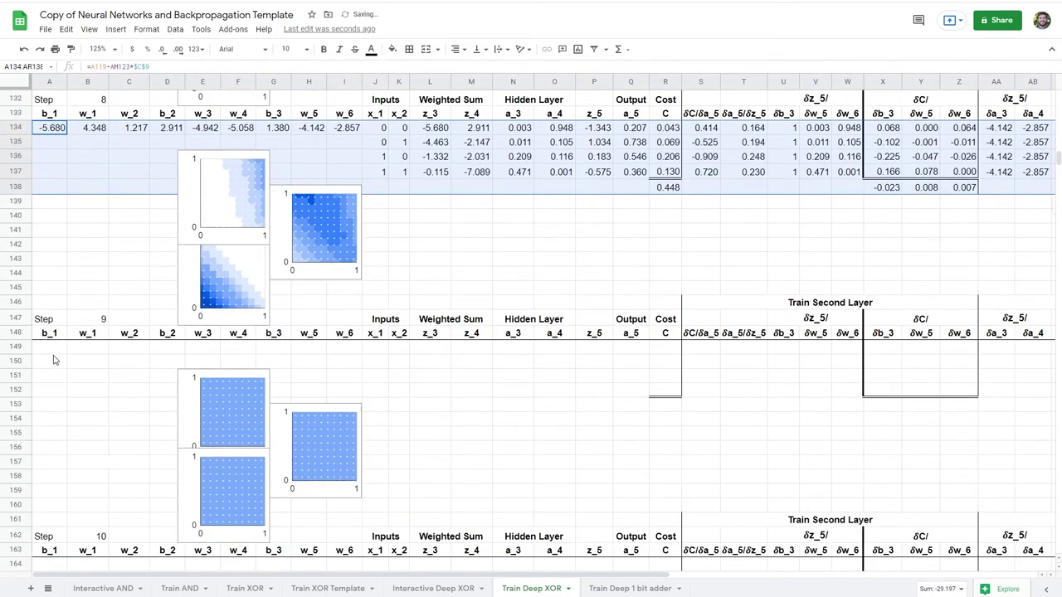
left_click(53, 354)
key("ctrl+v")
scroll(51, 365, "down", 5)
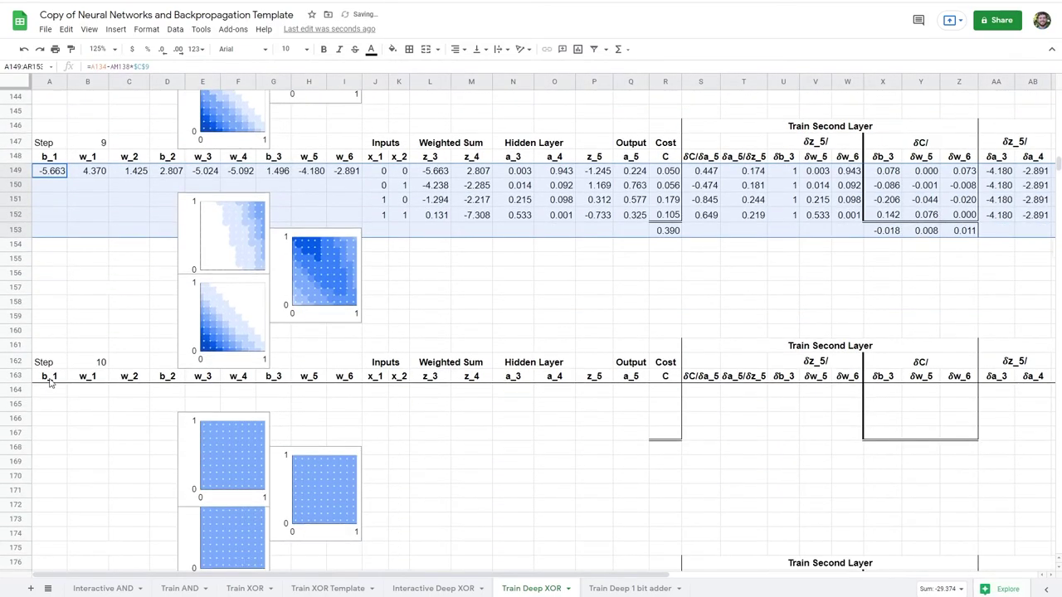
left_click(51, 388)
key("ctrl+v")
- Paste the copied training block into the Step 11, 12 and 13 sections at A179, A194 and A209
scroll(50, 390, "down", 6)
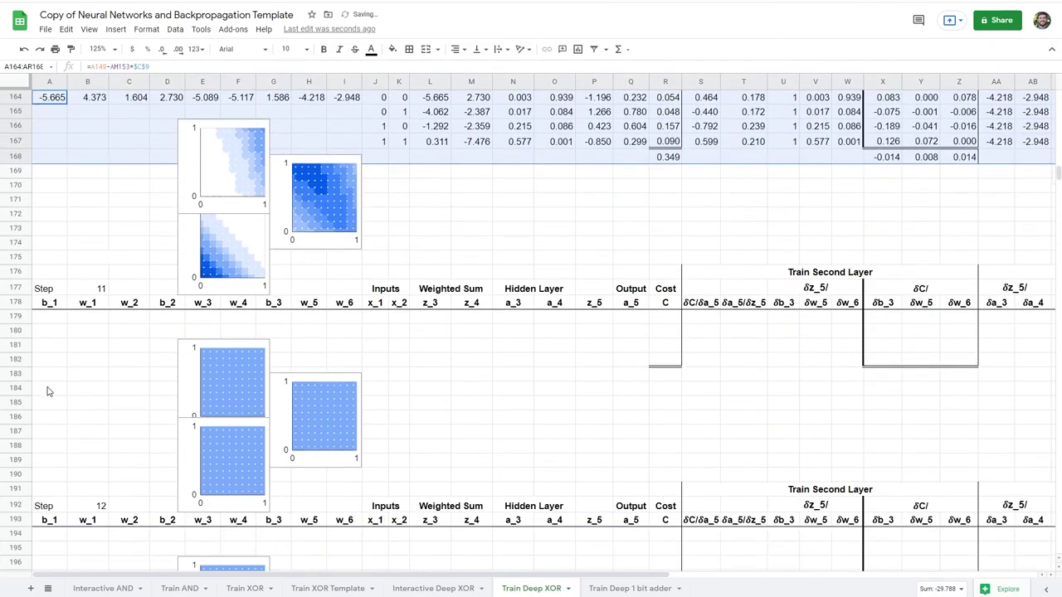
left_click(58, 319)
key("ctrl+v")
scroll(56, 321, "down", 5)
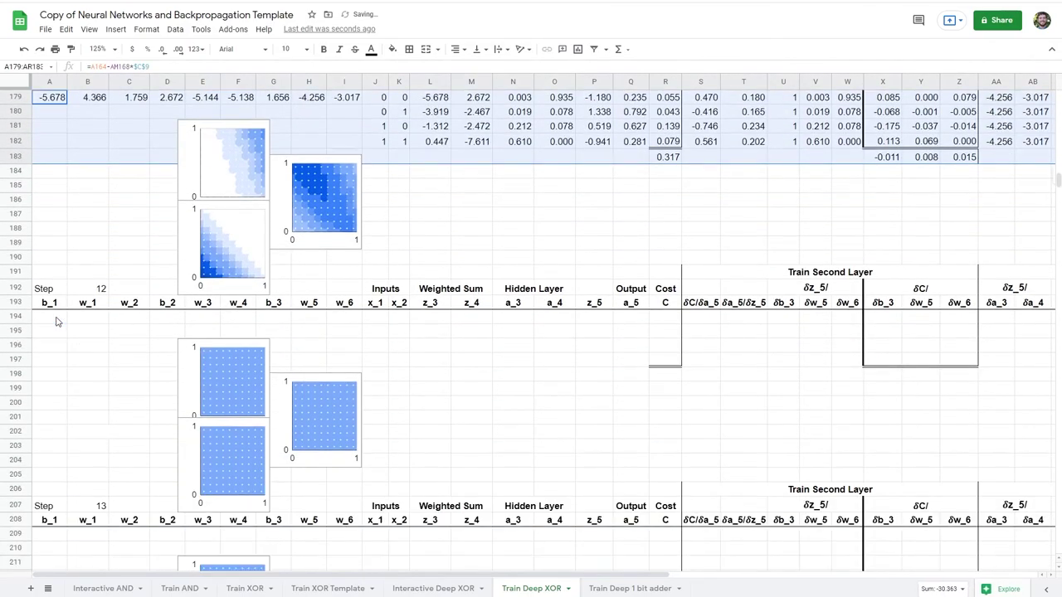
left_click(57, 321)
key("ctrl+v")
scroll(54, 320, "down", 5)
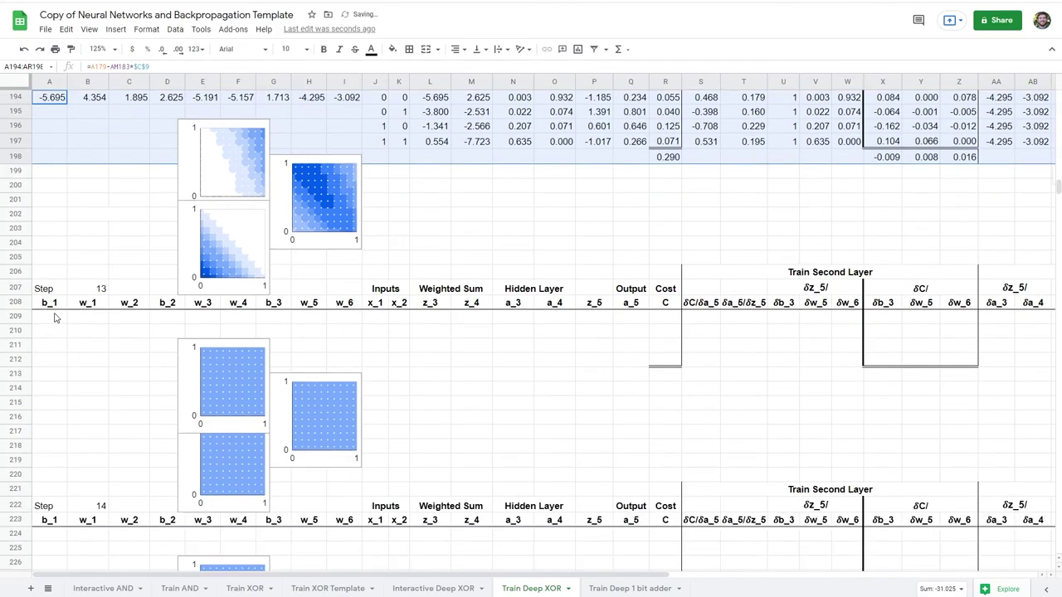
left_click(52, 323)
key("ctrl+v")
- Paste the copied training block into the Step 14, 15 and 16 sections at A224, A239 and A254
scroll(52, 323, "down", 5)
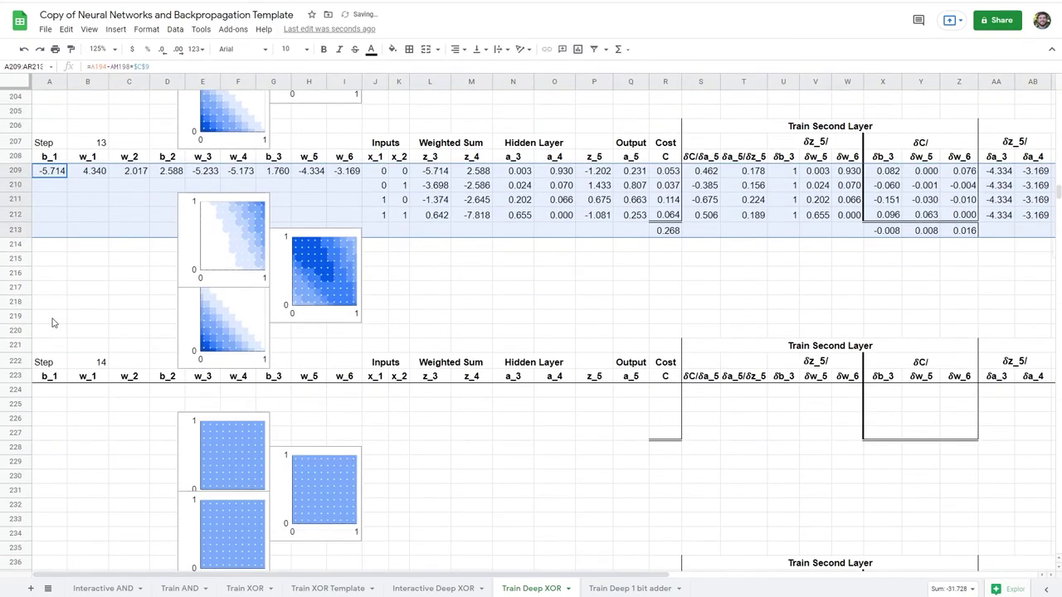
left_click(51, 323)
key("ctrl+v")
scroll(51, 322, "down", 5)
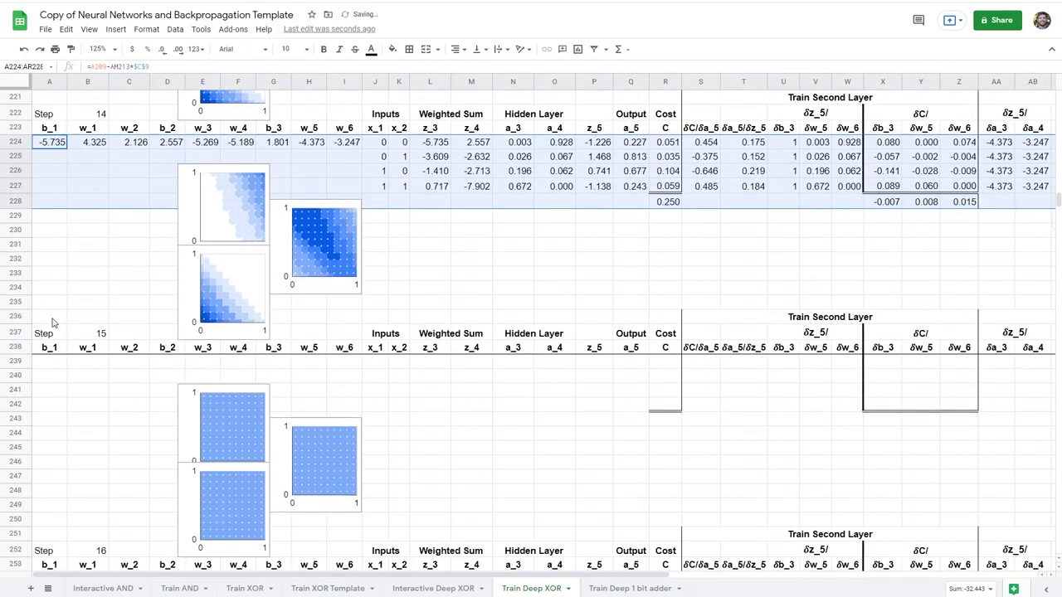
left_click(53, 288)
key("ctrl+v")
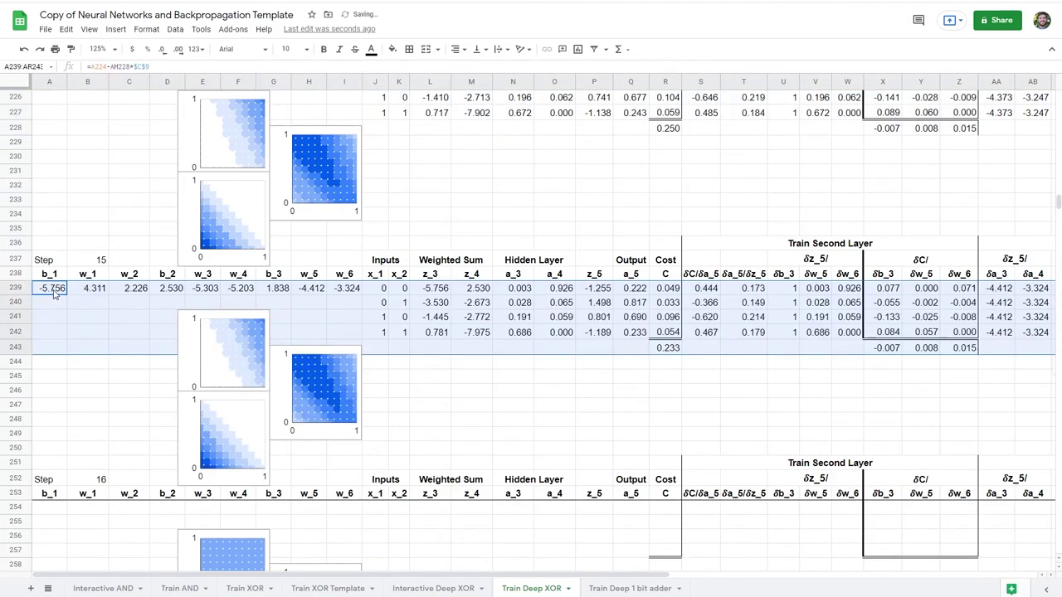
scroll(53, 294, "down", 3)
scroll(53, 295, "down", 2)
left_click(53, 290)
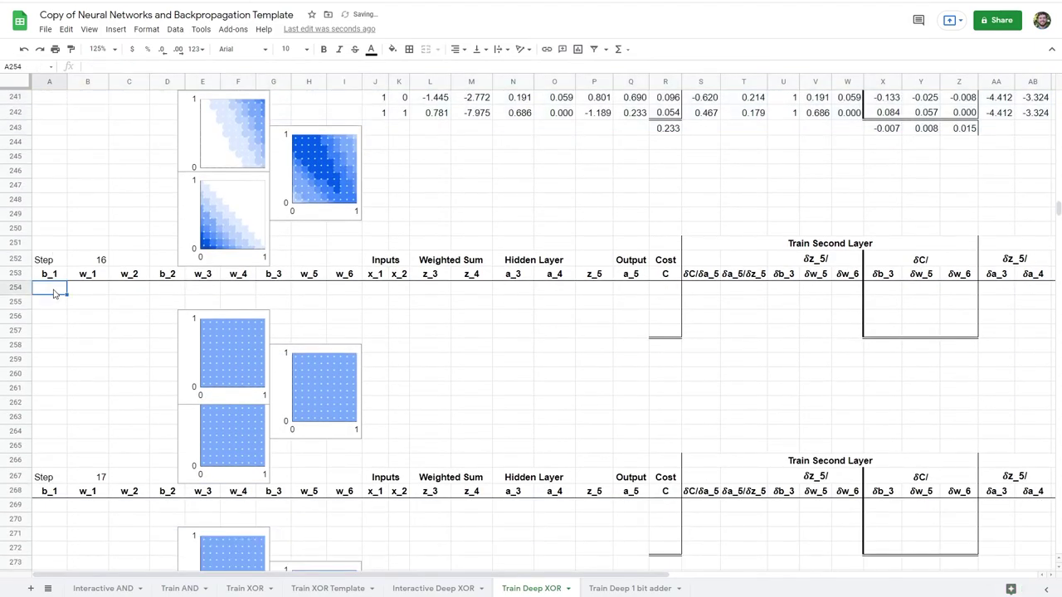
key("ctrl+v")
- Paste the copied training block into the Step 17 to 20 sections at A269, A284, A299 and A314
scroll(53, 294, "down", 3)
left_click(55, 362)
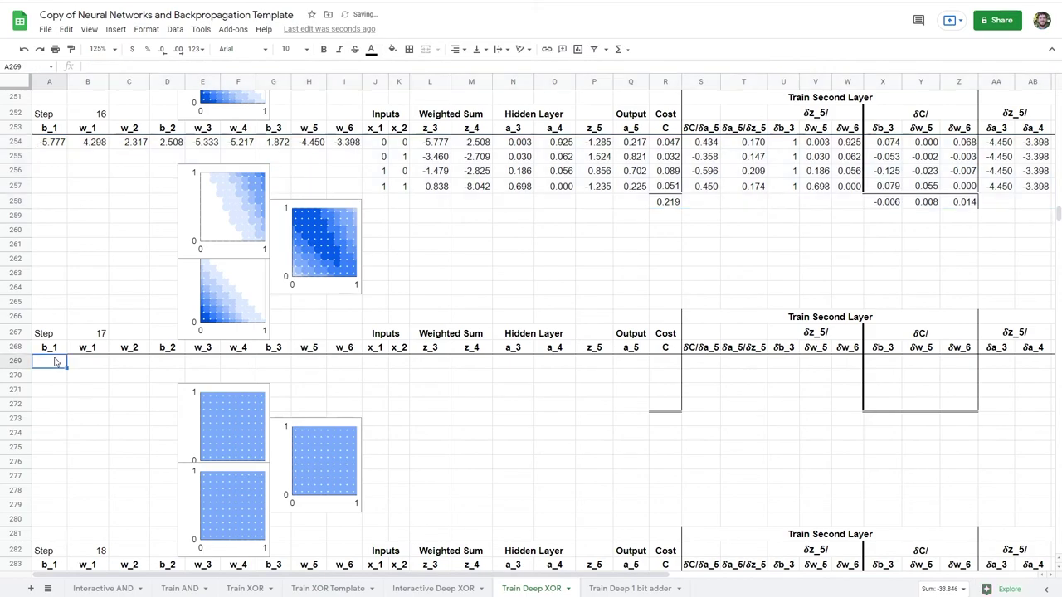
key("ctrl+v")
scroll(58, 357, "down", 5)
left_click(58, 333)
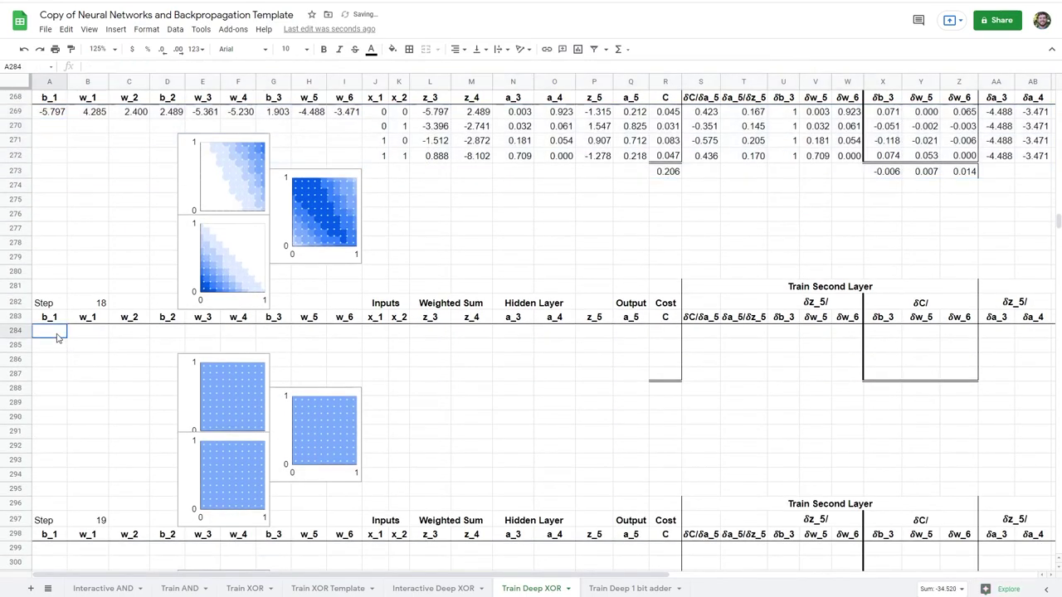
key("ctrl+v")
scroll(55, 340, "down", 5)
left_click(53, 332)
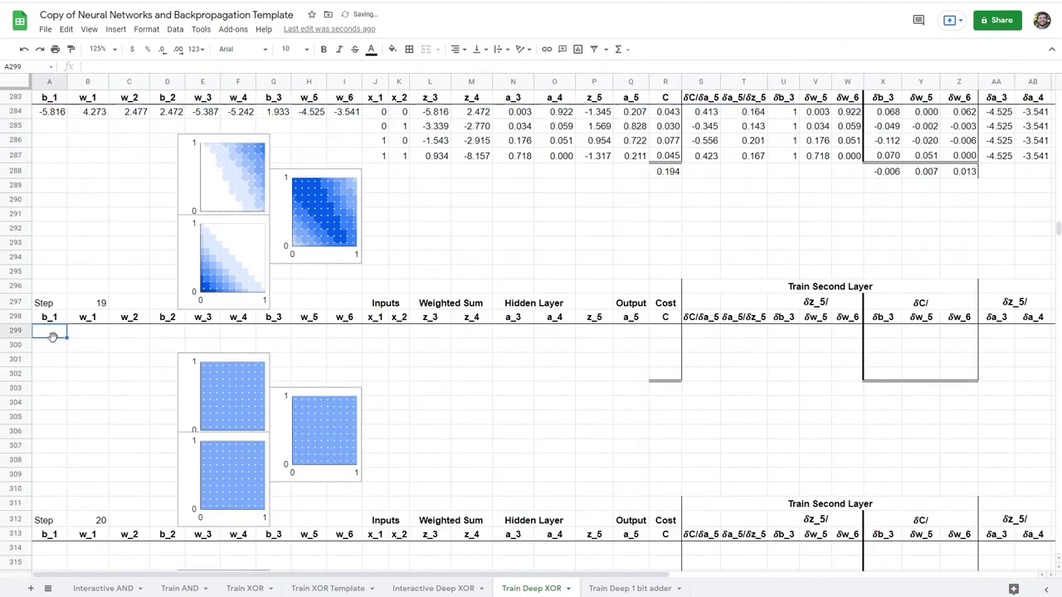
key("ctrl+v")
scroll(53, 340, "down", 5)
left_click(54, 335)
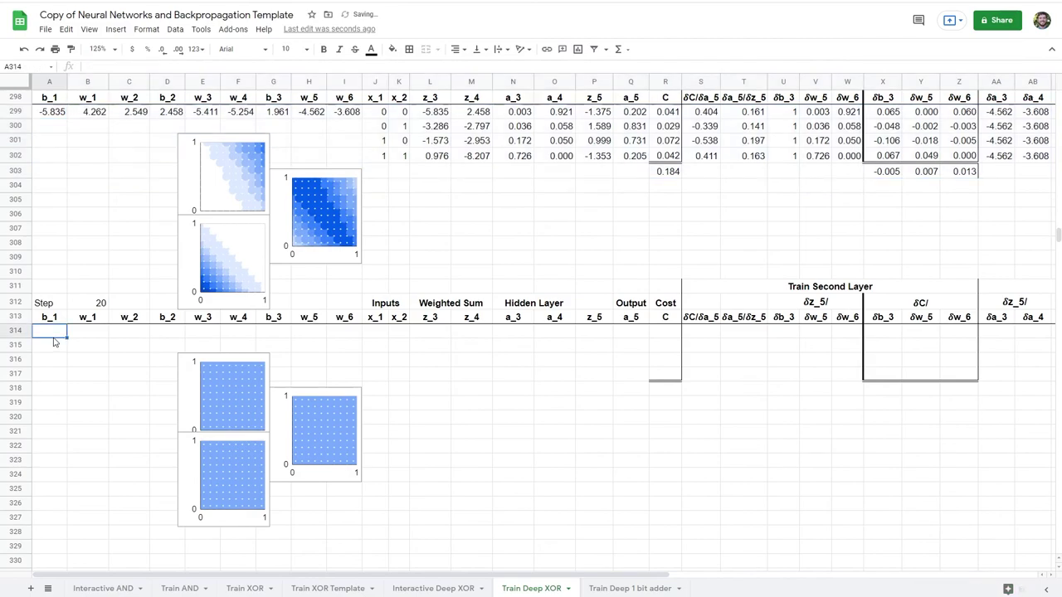
key("ctrl+v")
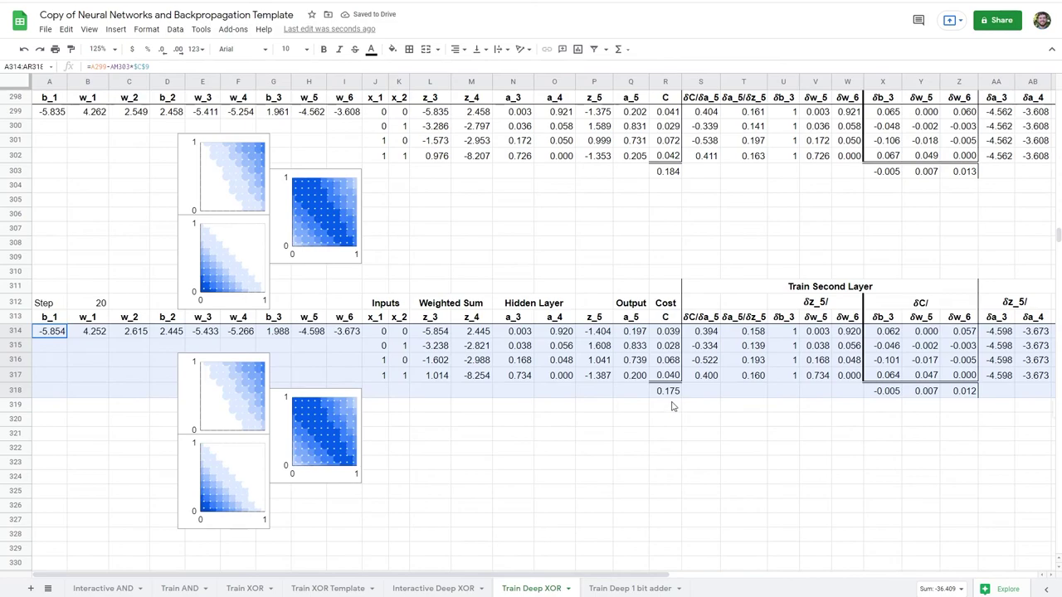
- Examine the Step 20 a_5 outputs in Q314:Q317 for the four input combinations
left_click(632, 378)
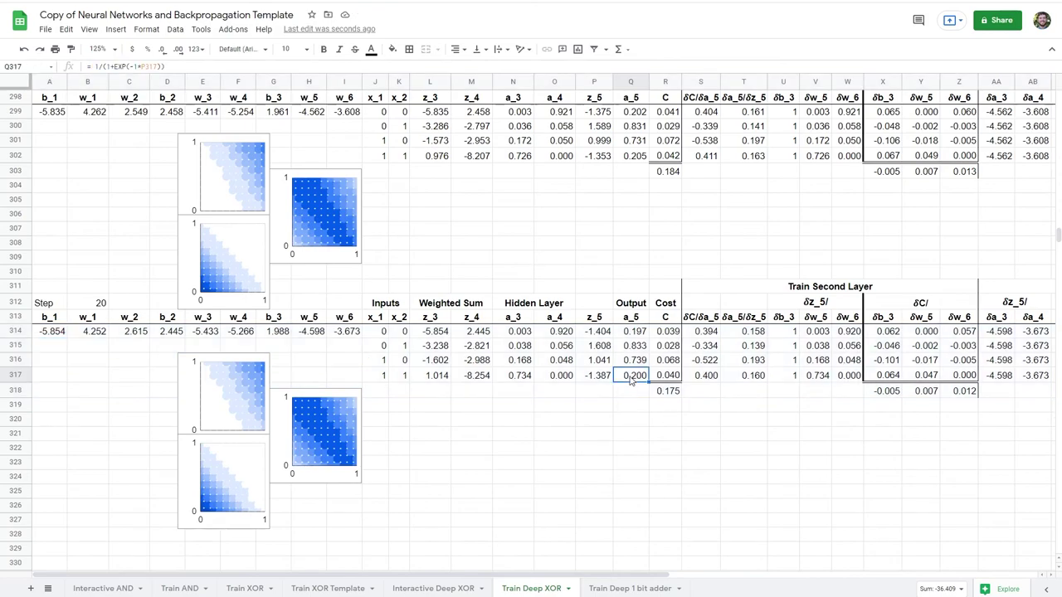
left_click(632, 364)
left_click(636, 348)
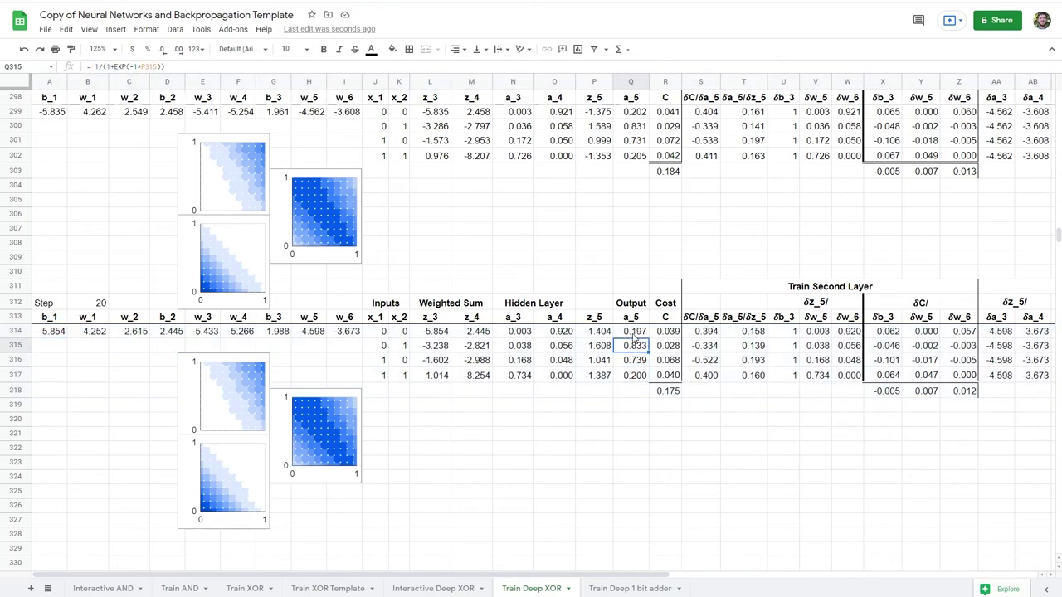
left_click(634, 336)
left_click(634, 347)
left_click(634, 367, "shift")
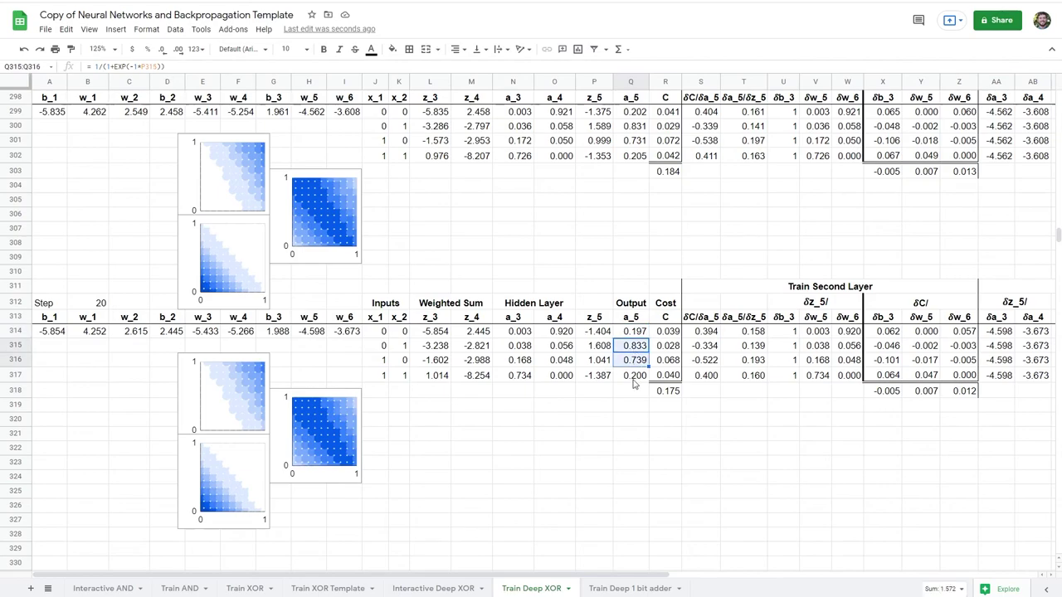
left_click(633, 394)
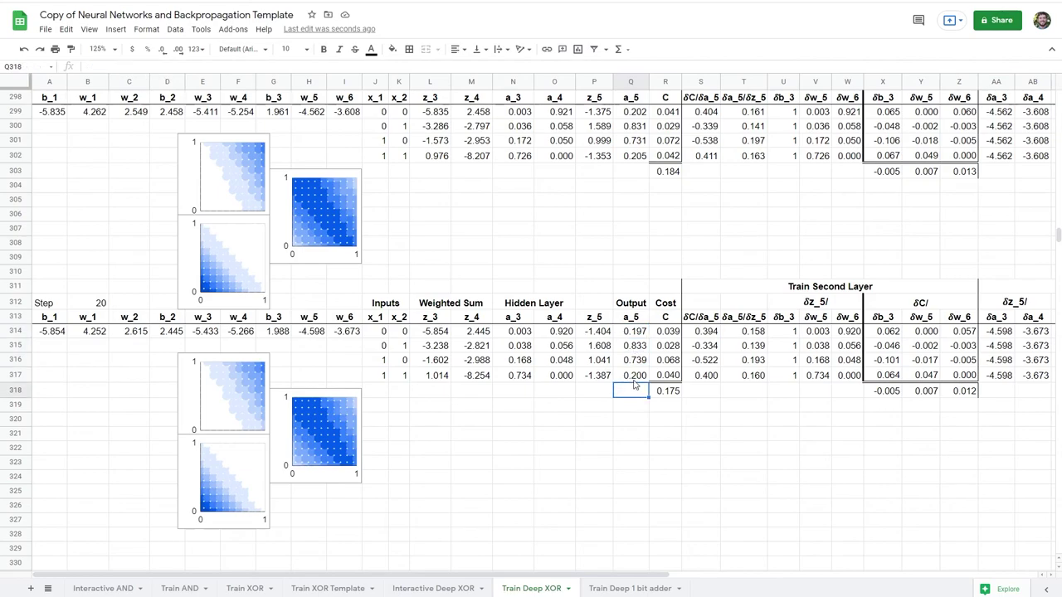
left_click(633, 379)
left_click(635, 332)
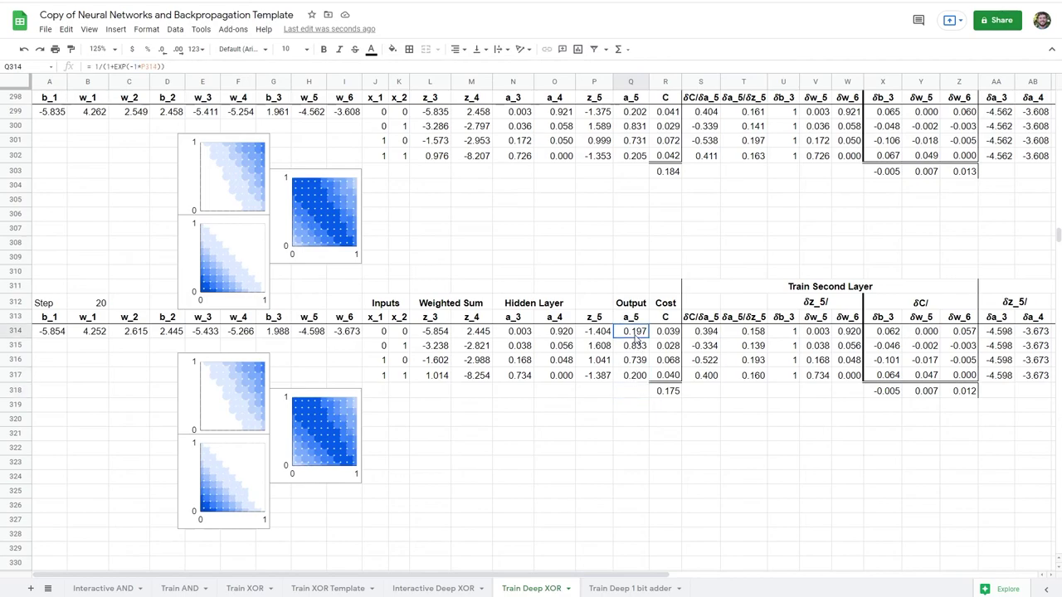
left_click(635, 375)
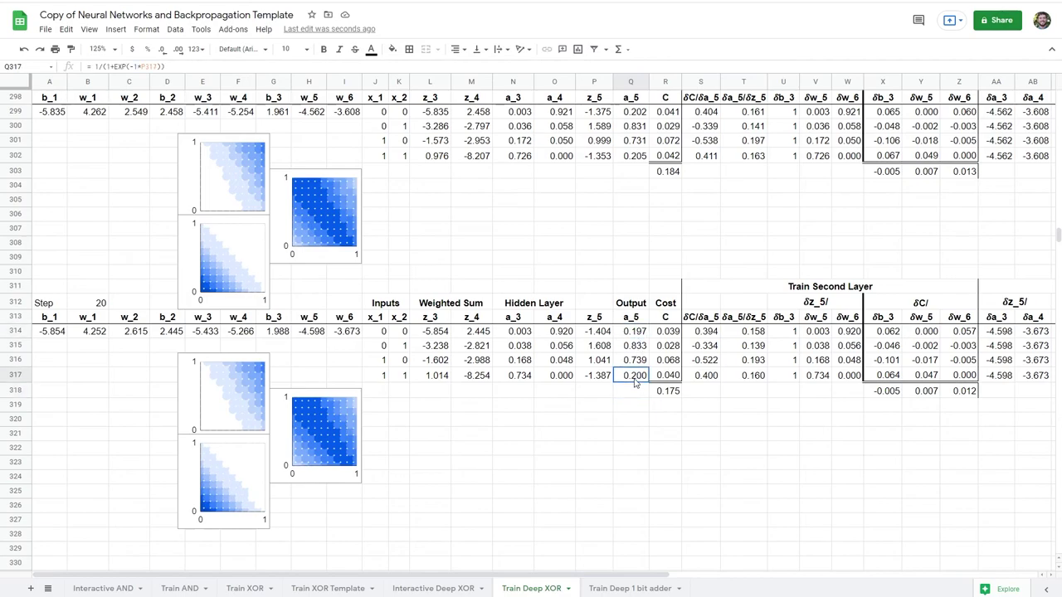
left_click(631, 394)
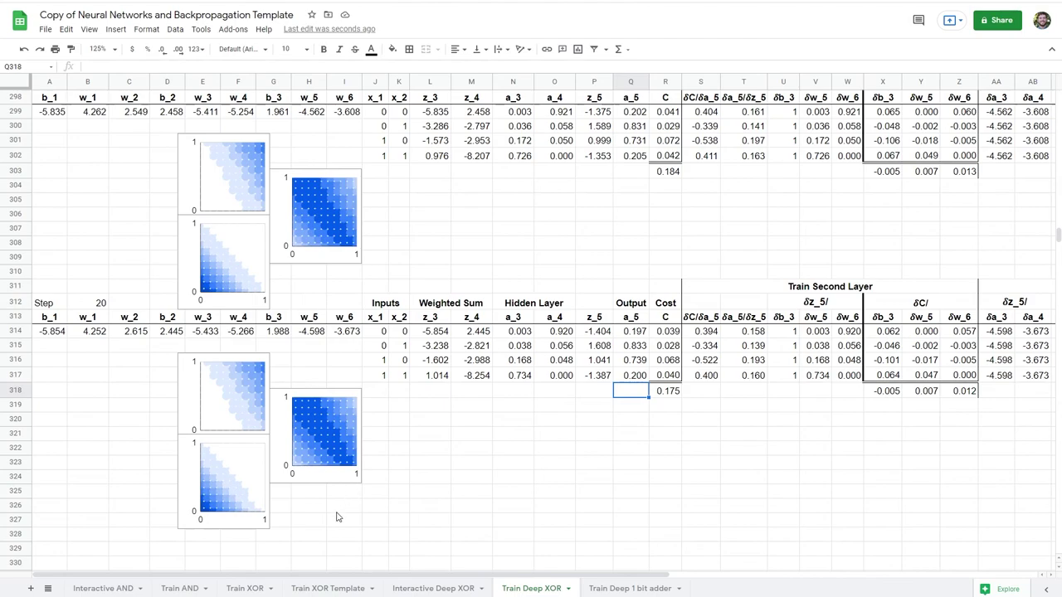
- Compare the Step 20 weights and charts in Train Deep XOR with those in the Interactive Deep XOR sheet
left_click(406, 589)
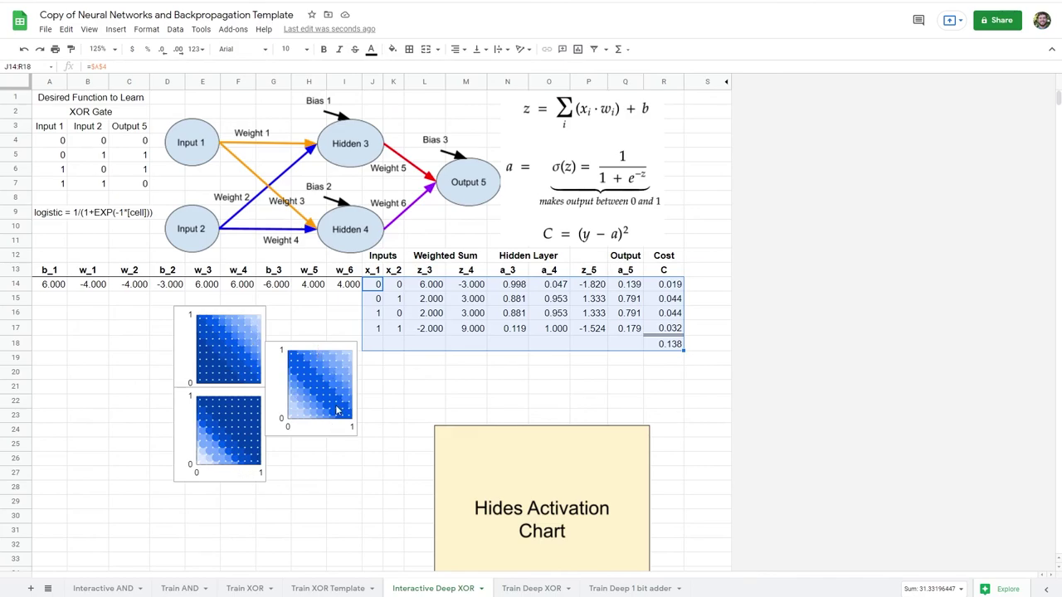
left_click(524, 584)
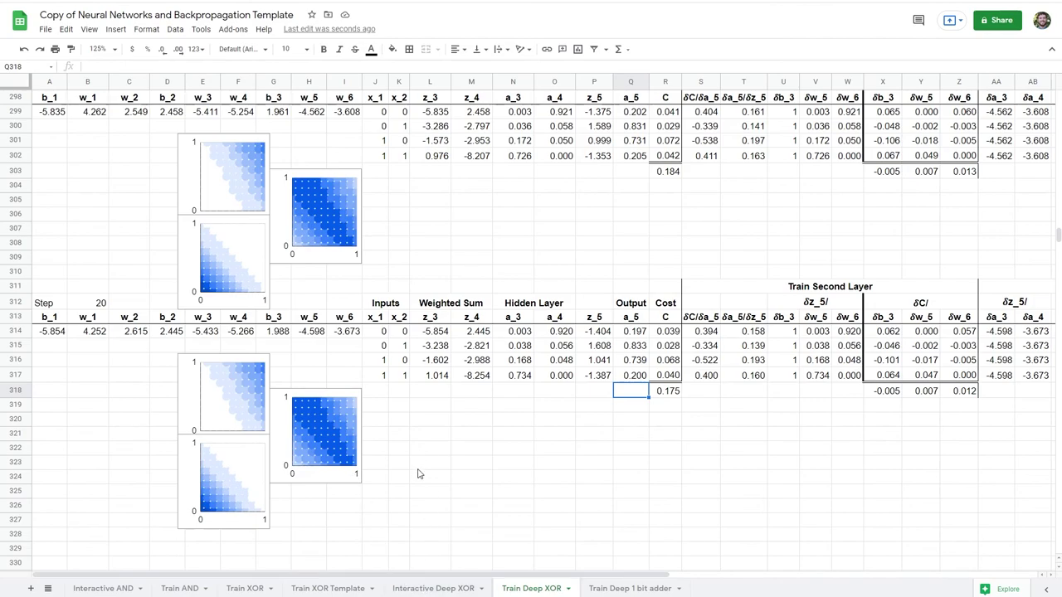
left_click(426, 588)
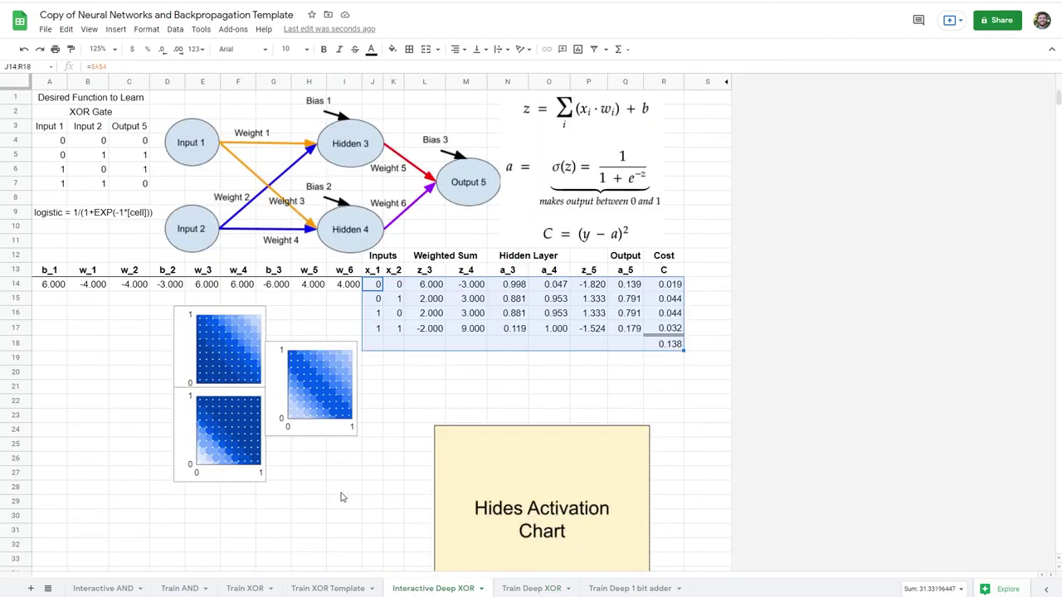